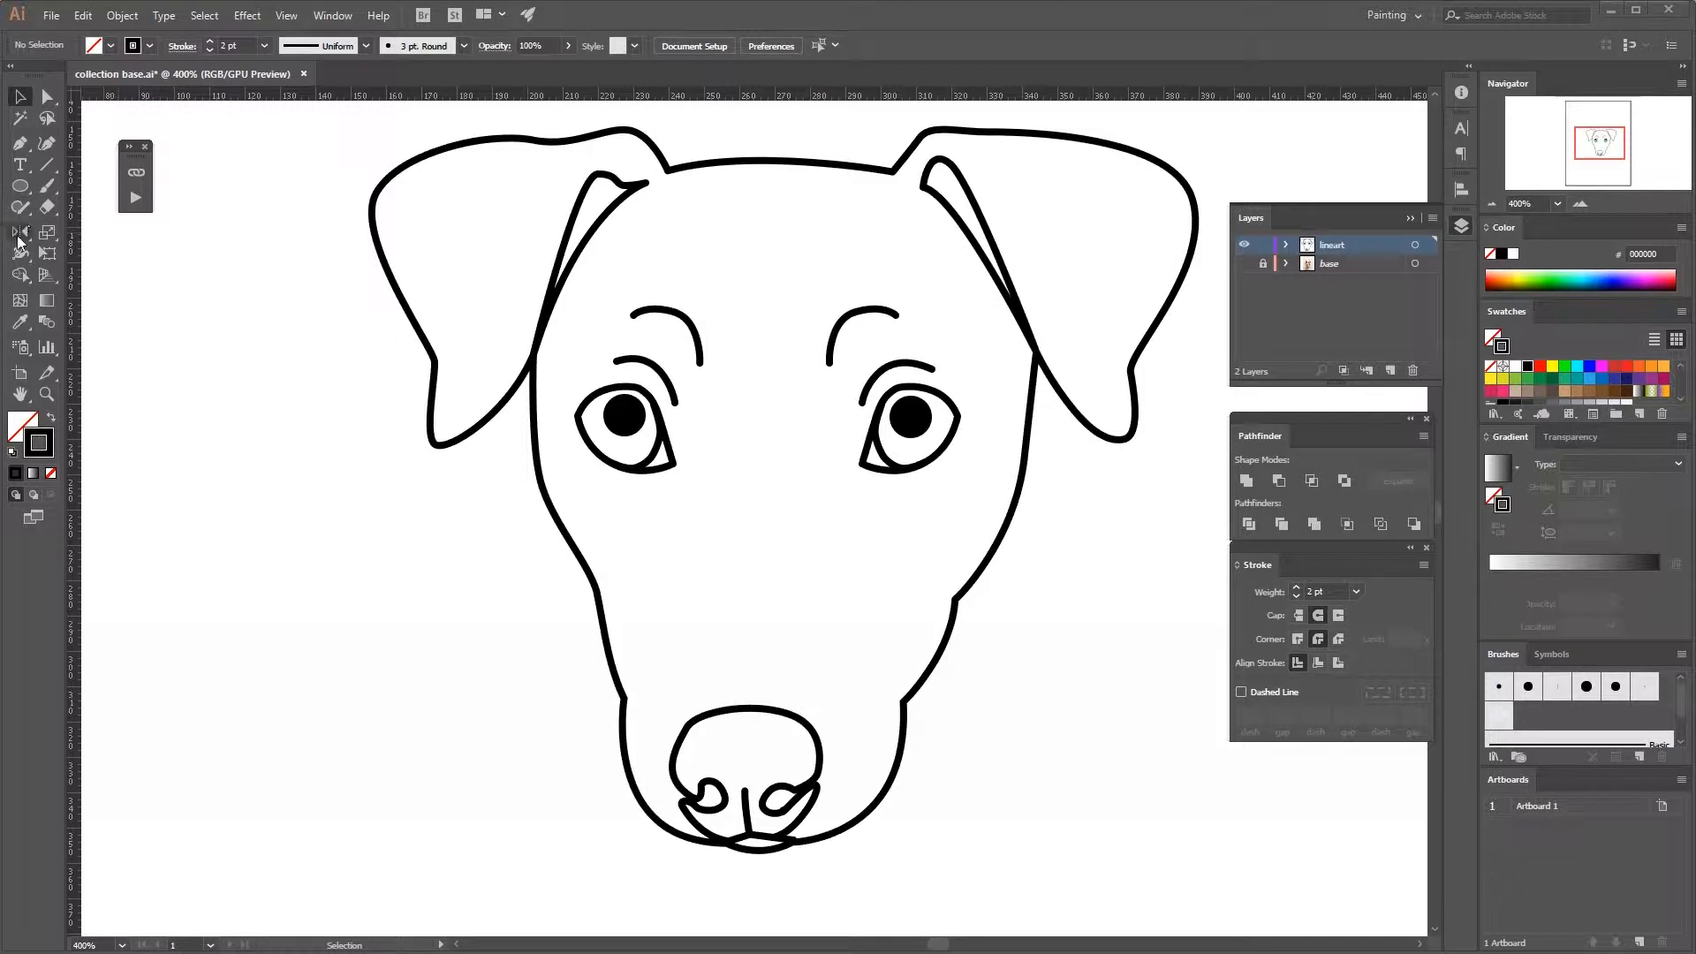
- Activate the Width tool and set the lineart layer's color to Grass Green
click(19, 253)
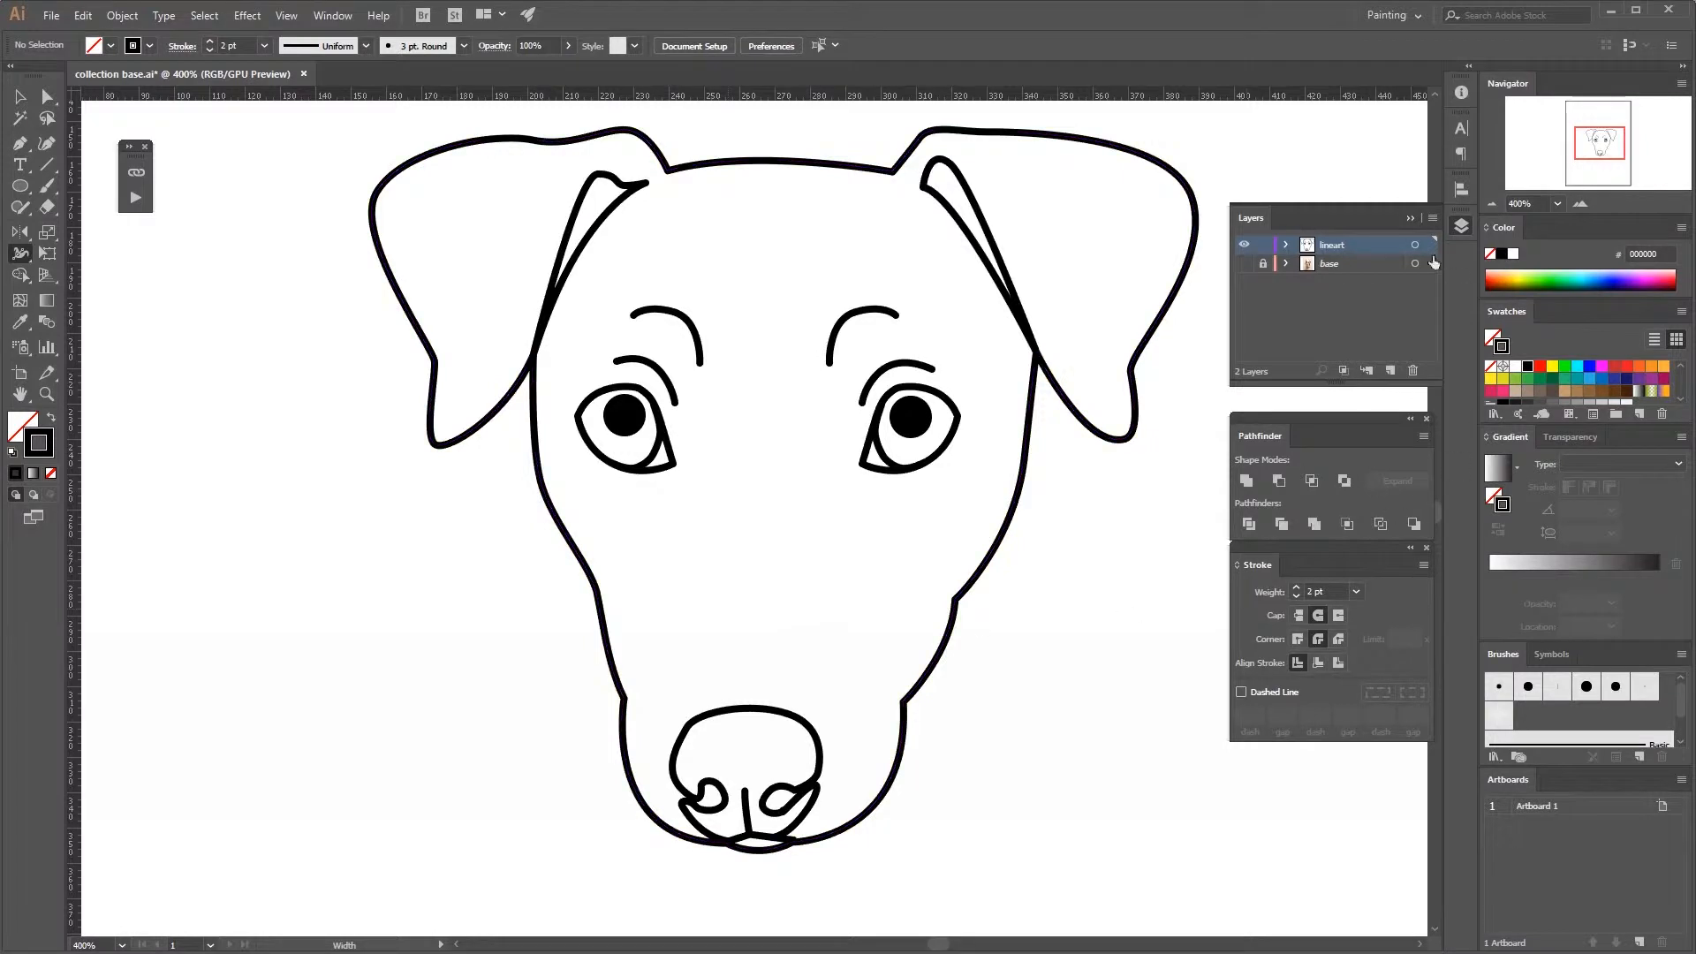
double_click(1357, 242)
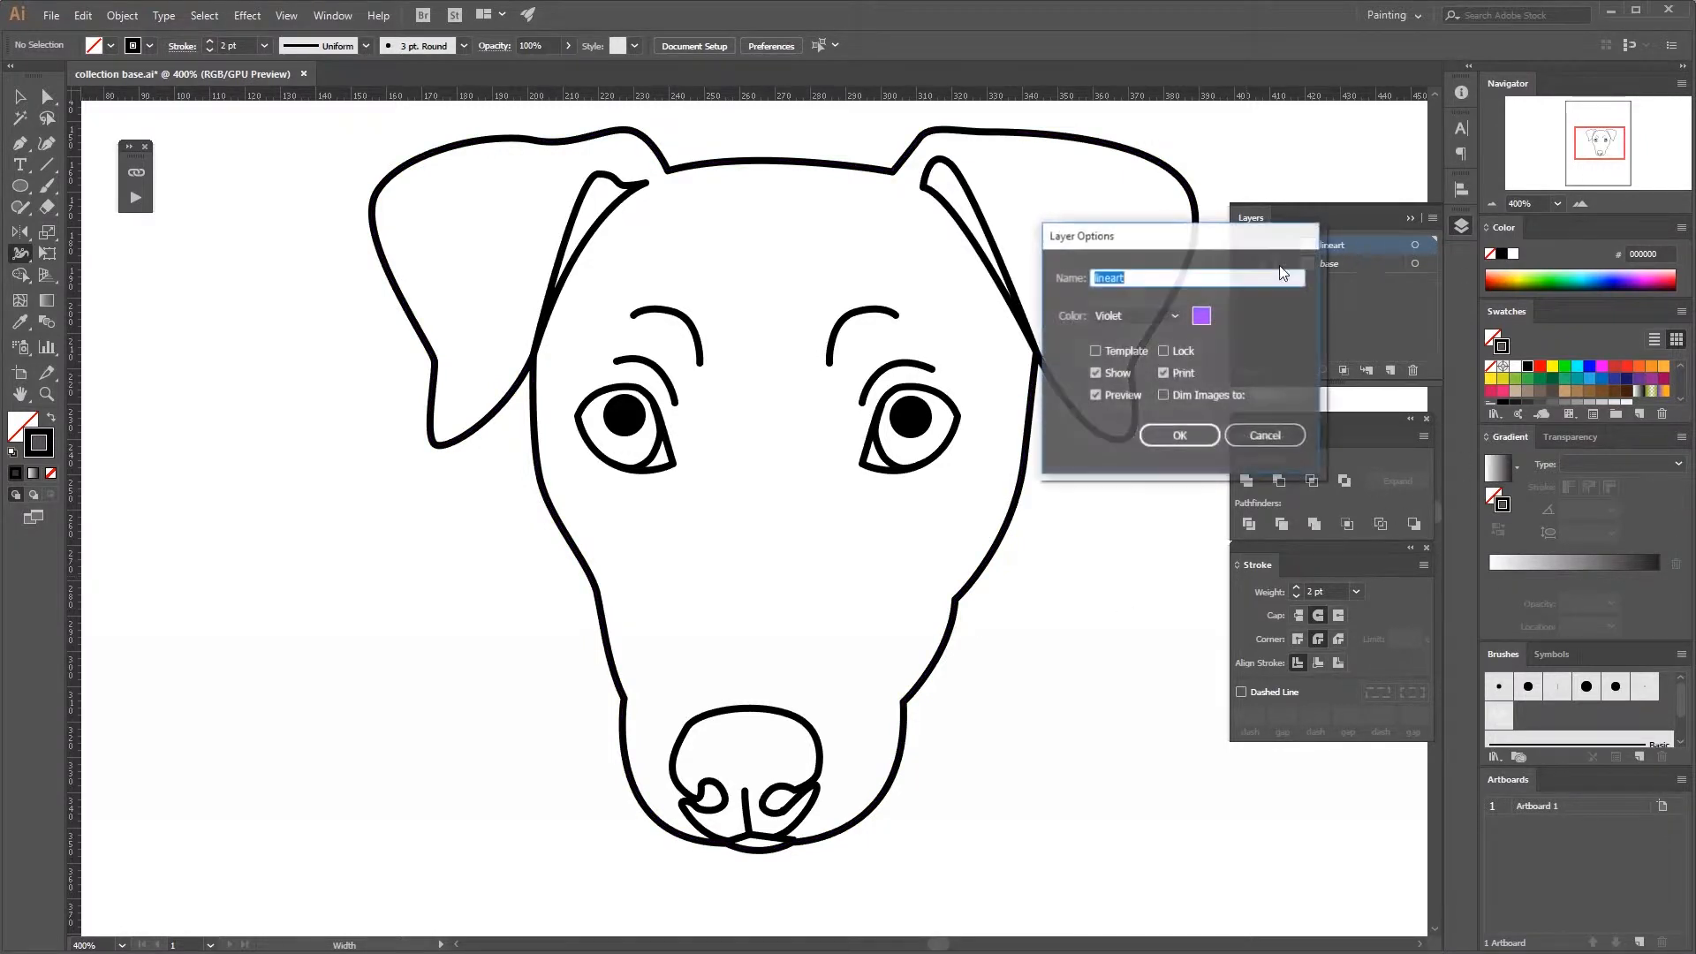
click(1141, 311)
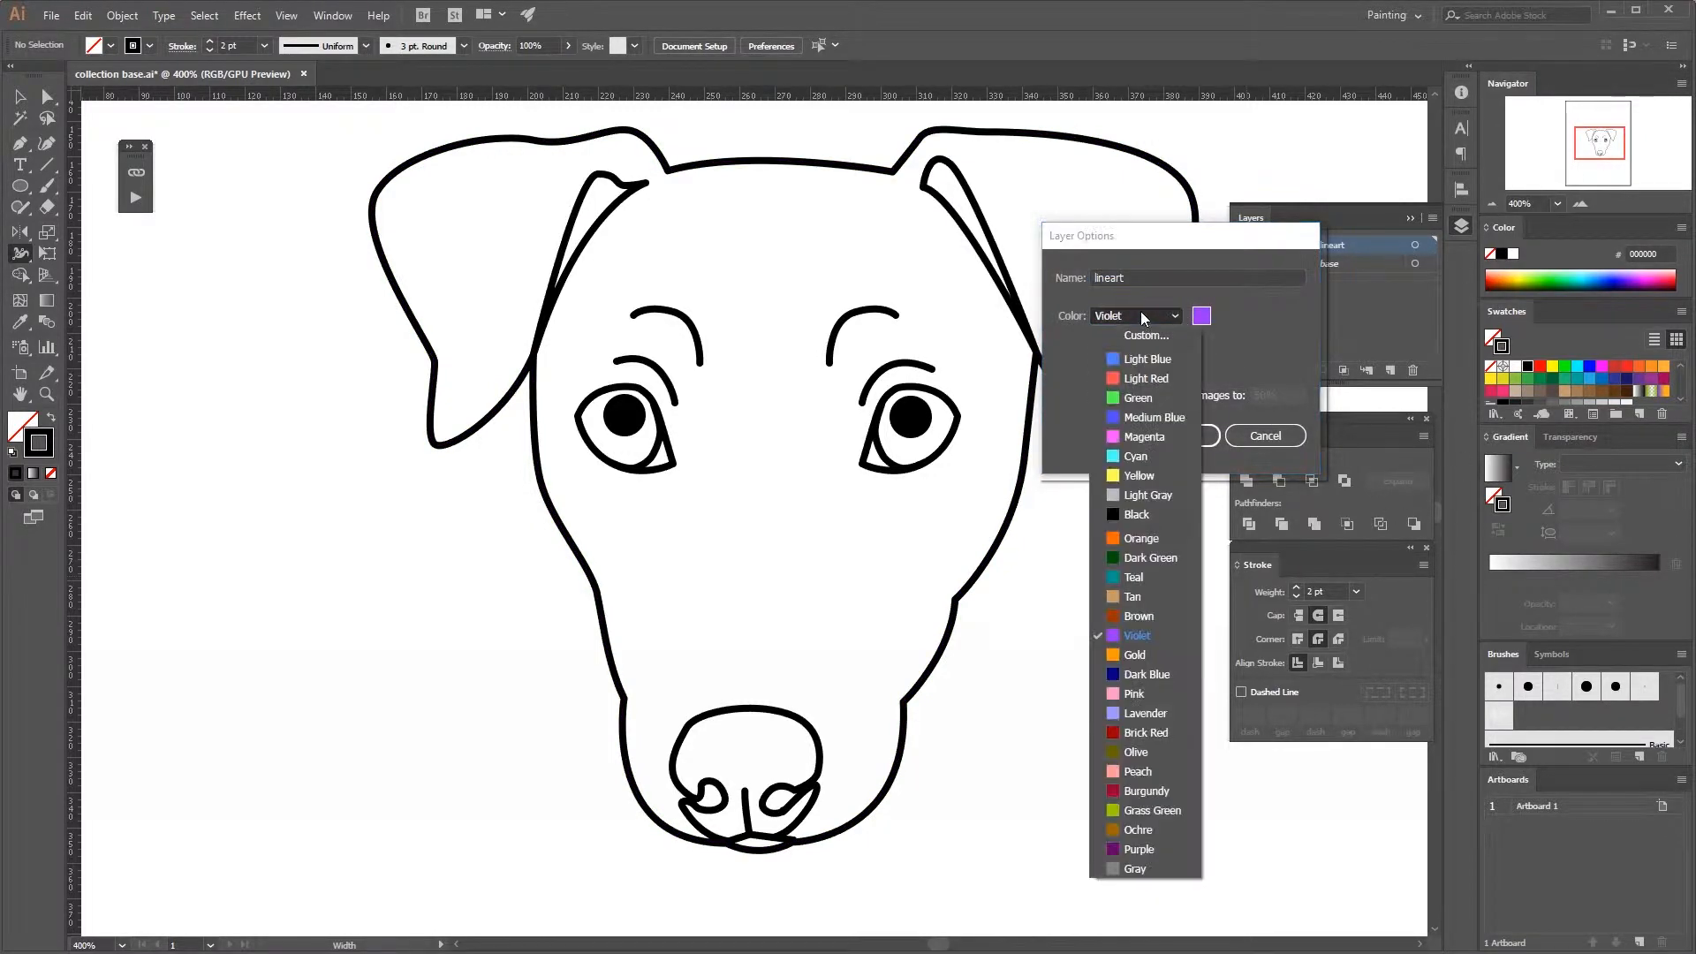
click(1158, 808)
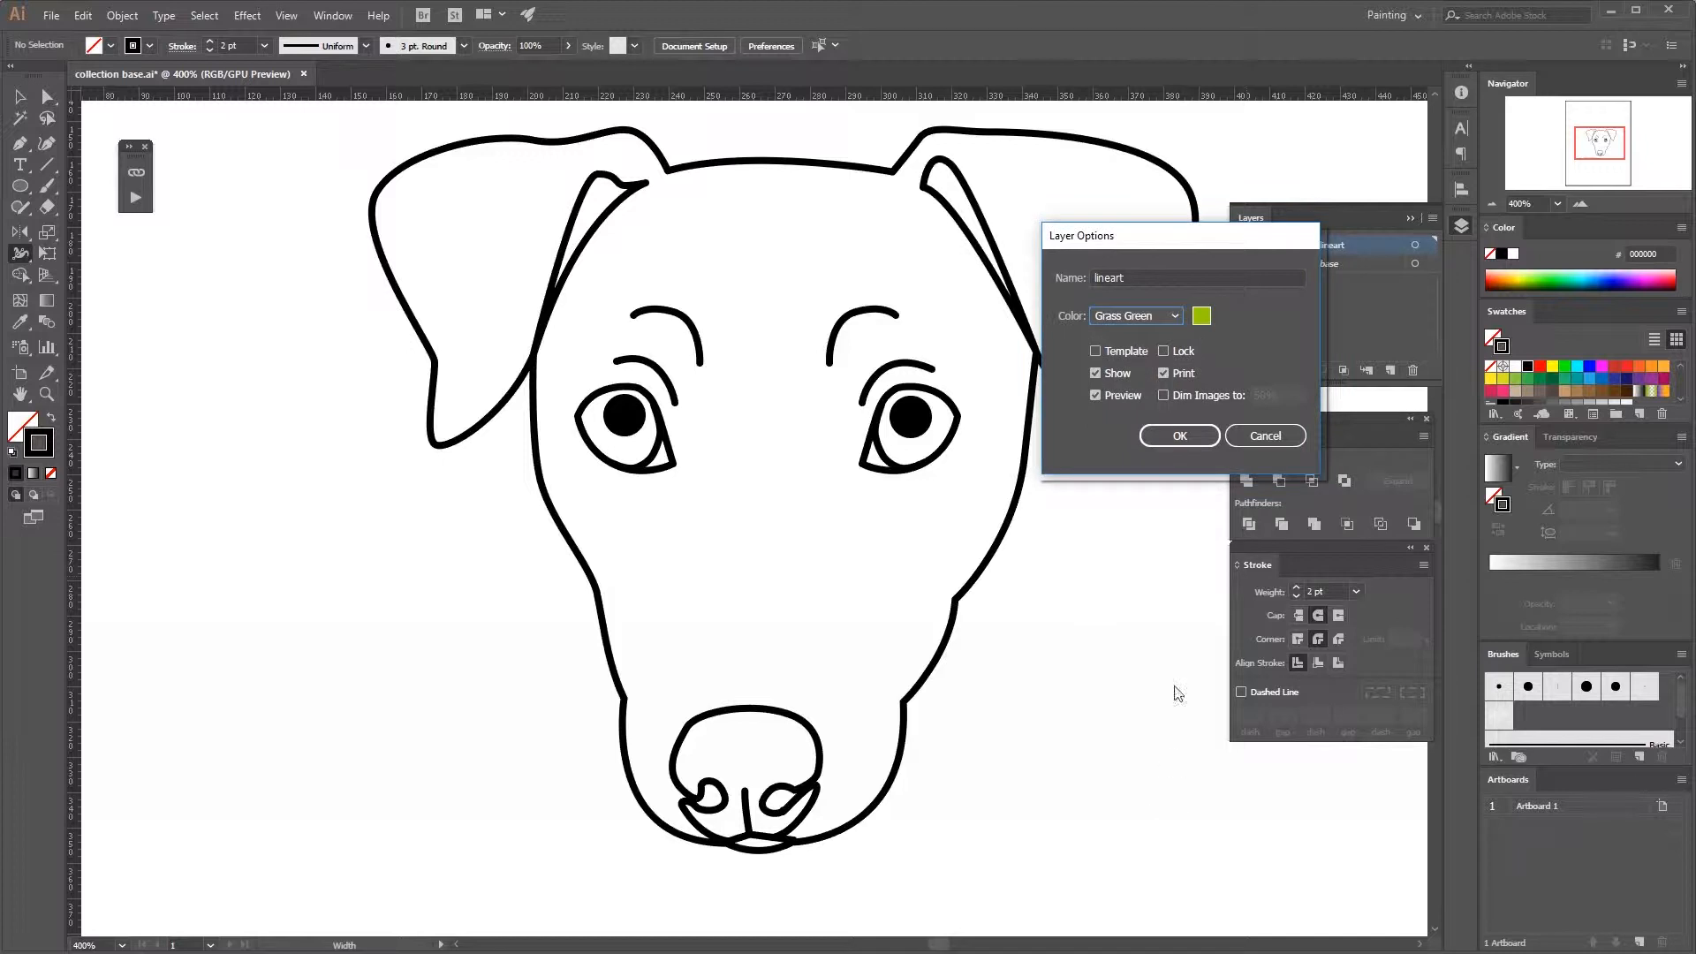
click(1194, 444)
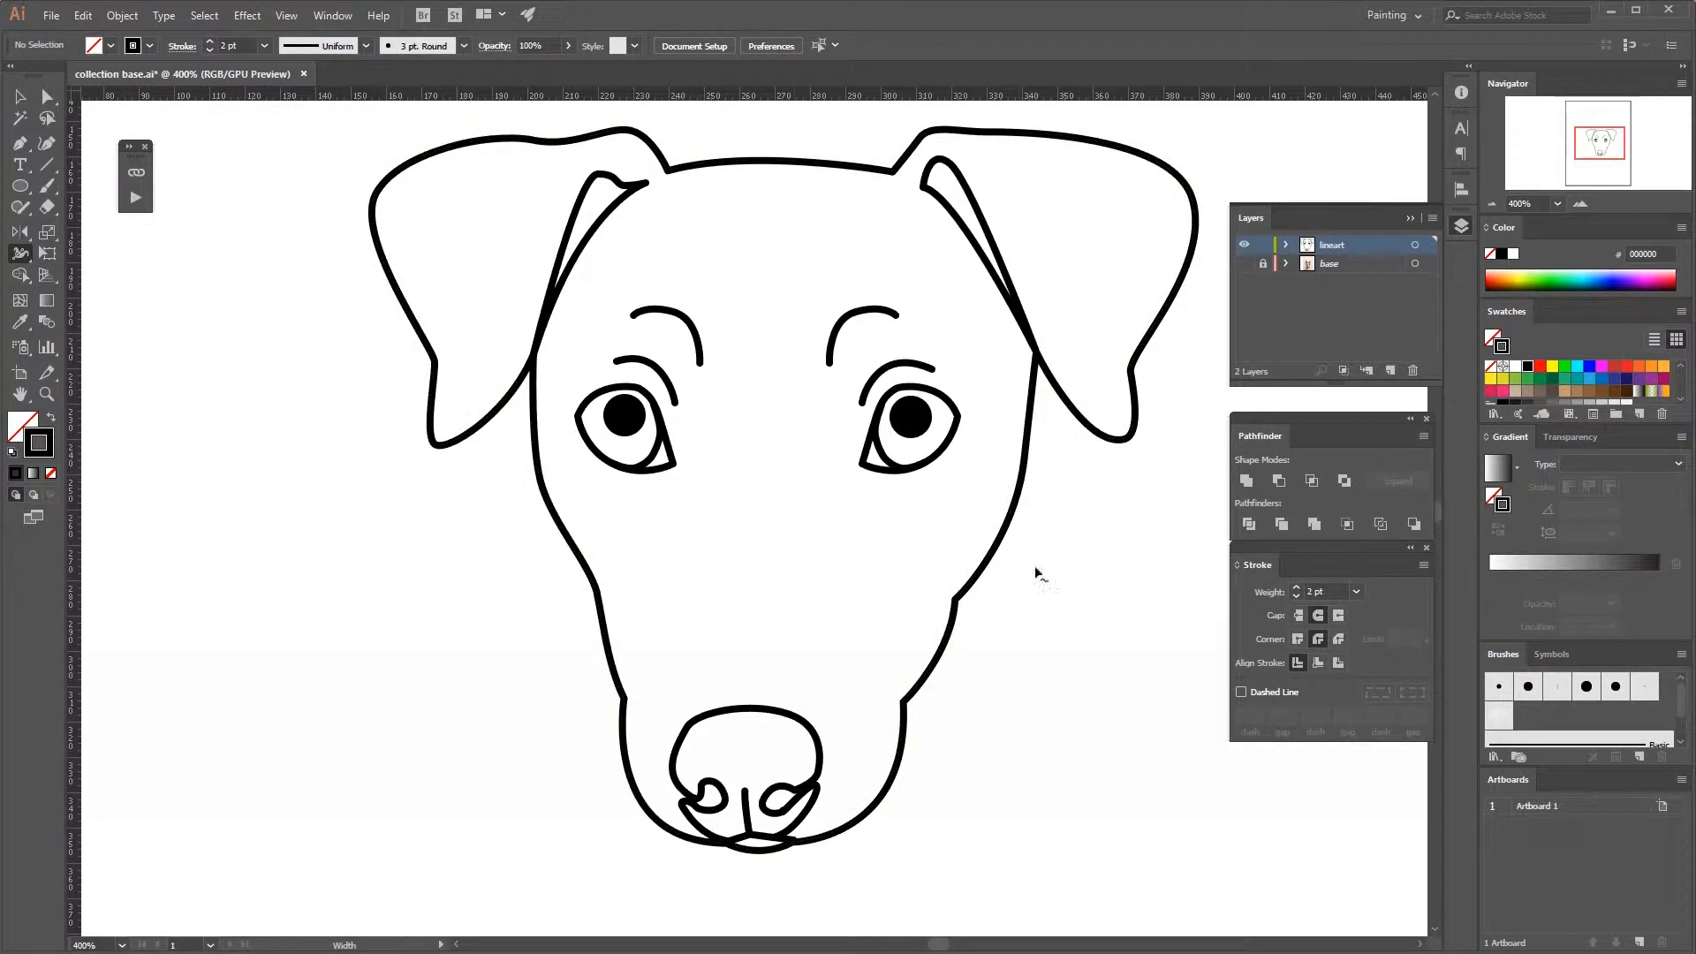
- Try widening the head outline's stroke at the corner where the right ear meets the top of the head
click(1586, 203)
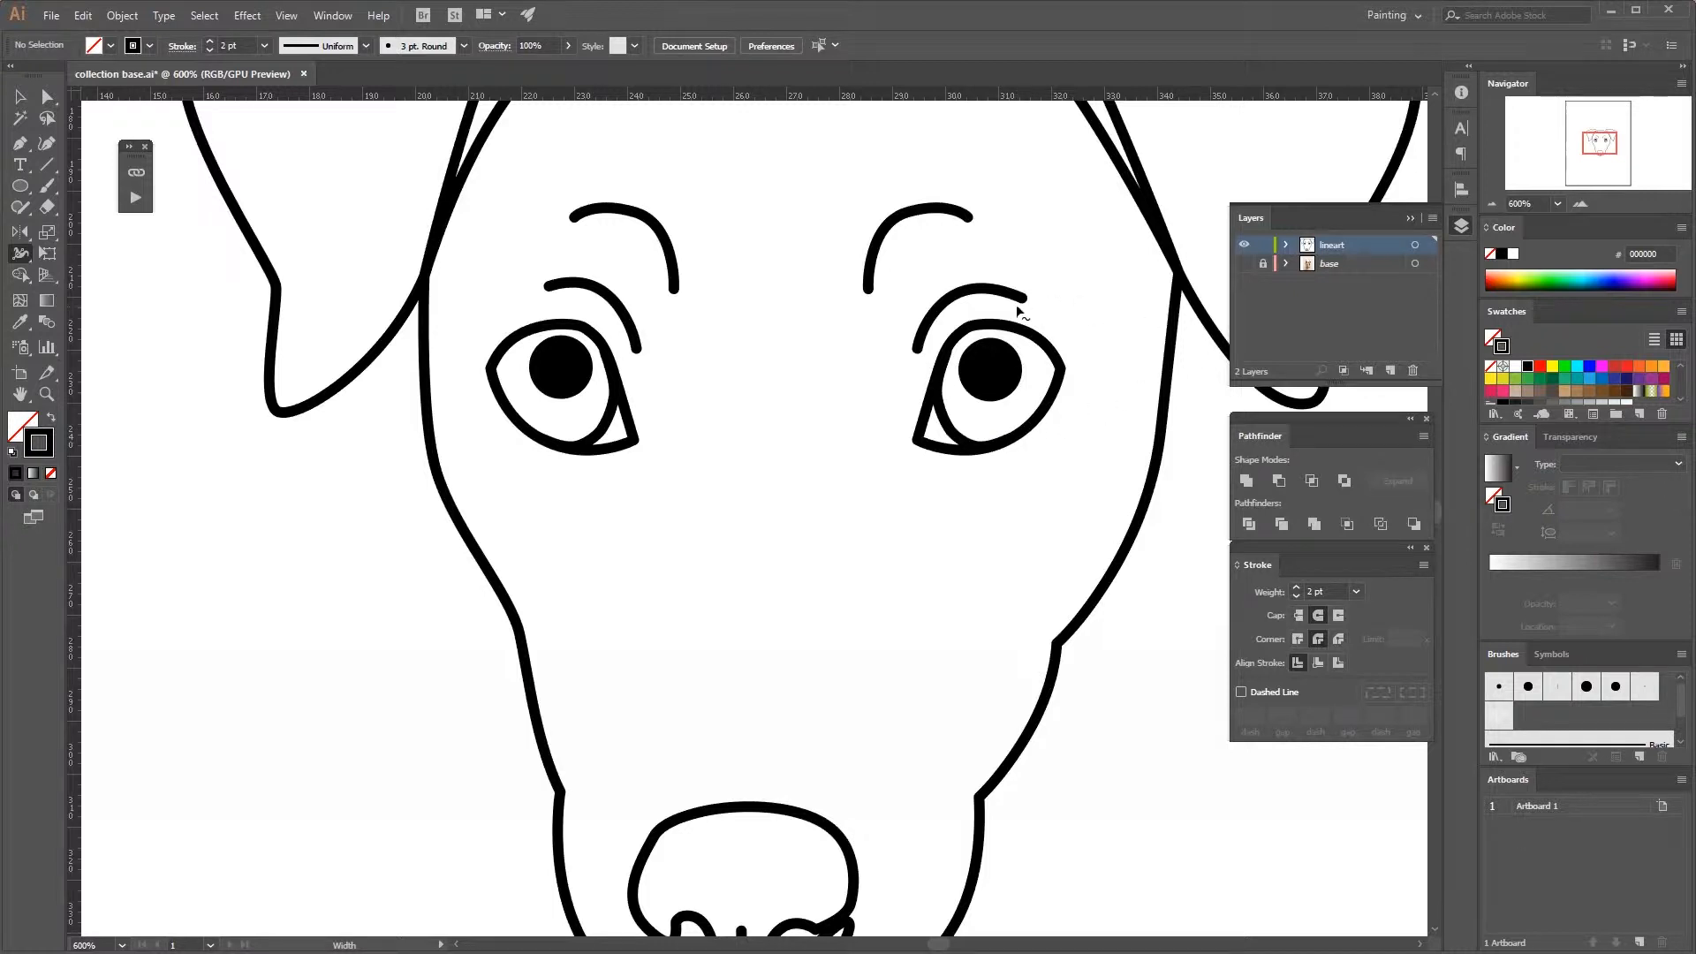
mouse_move(1018, 311)
mouse_down()
mouse_move(941, 339)
mouse_move(715, 585)
mouse_move(847, 612)
mouse_move(938, 593)
mouse_move(898, 580)
mouse_up()
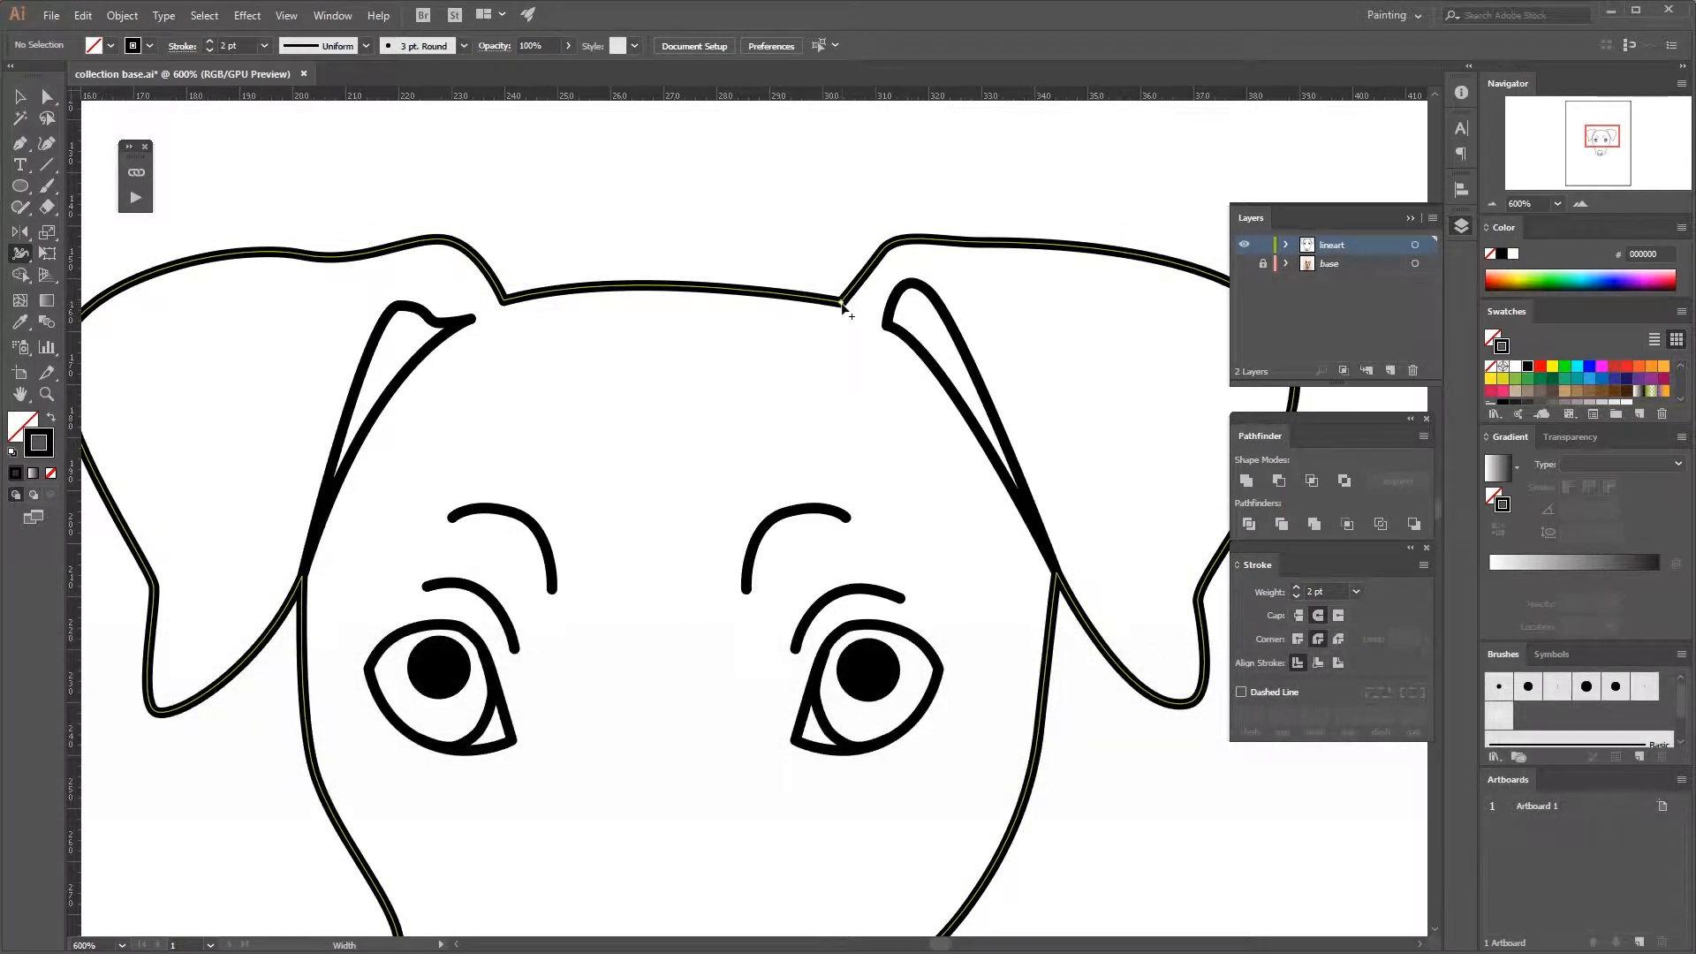
drag(840, 304, 842, 324)
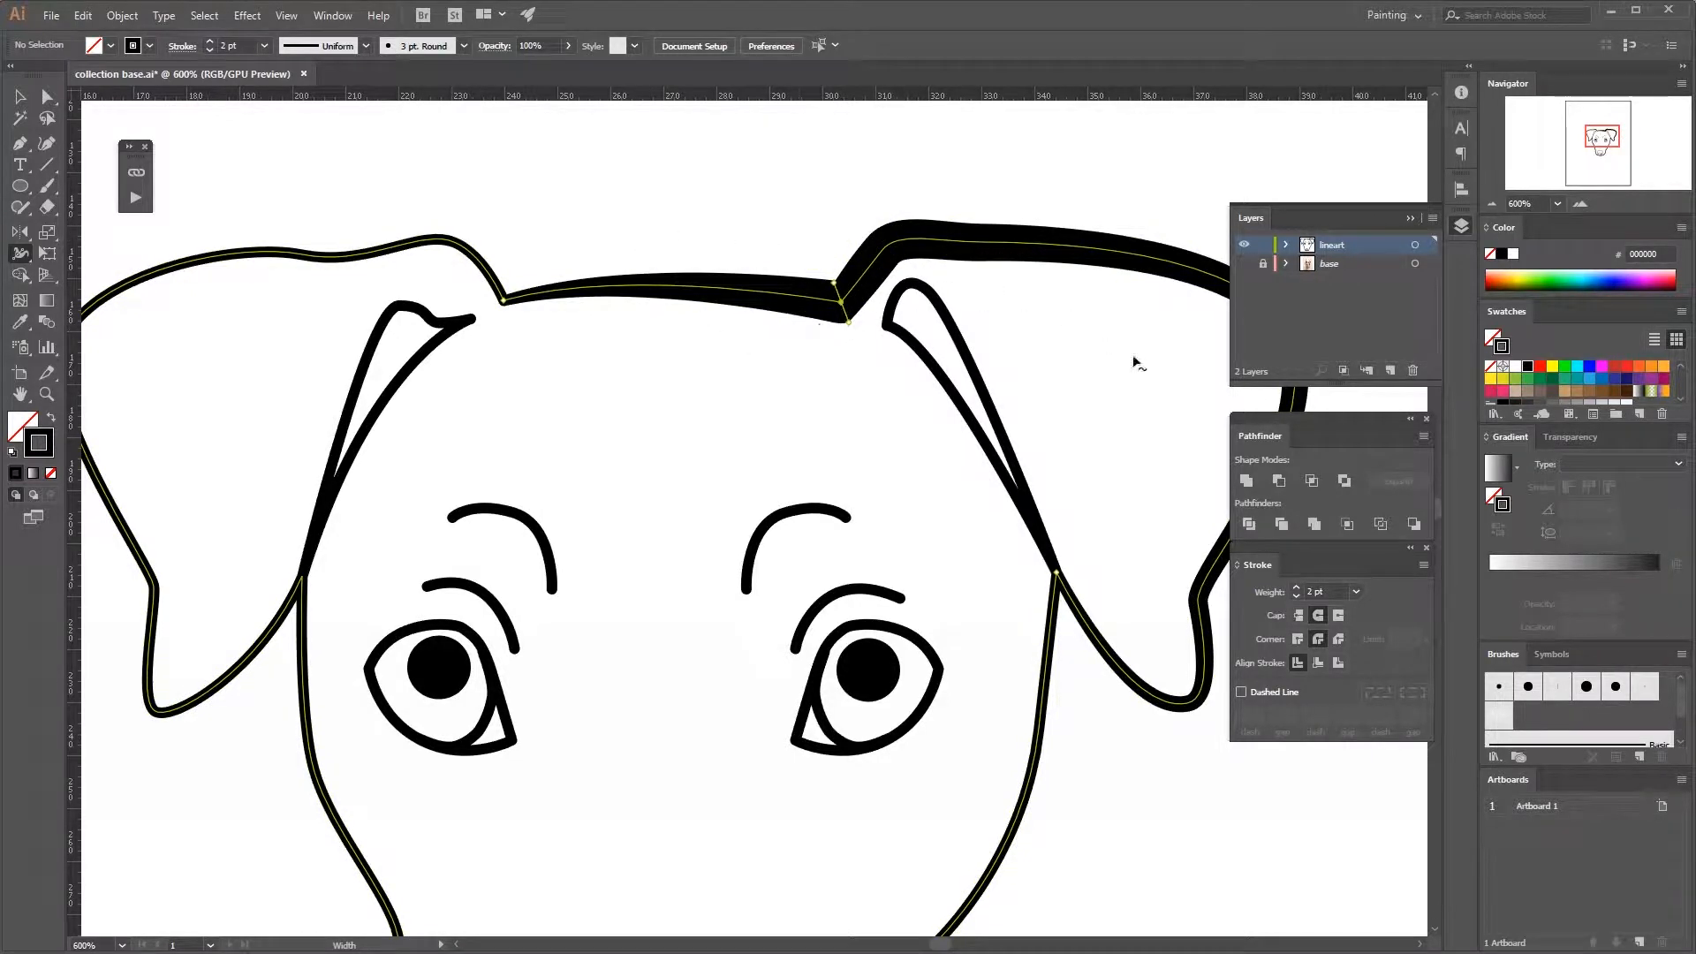
- Clear the panels covering the right ear by collapsing Layers, docking Pathfinder with the collapsed panels and moving Stroke higher
click(1457, 226)
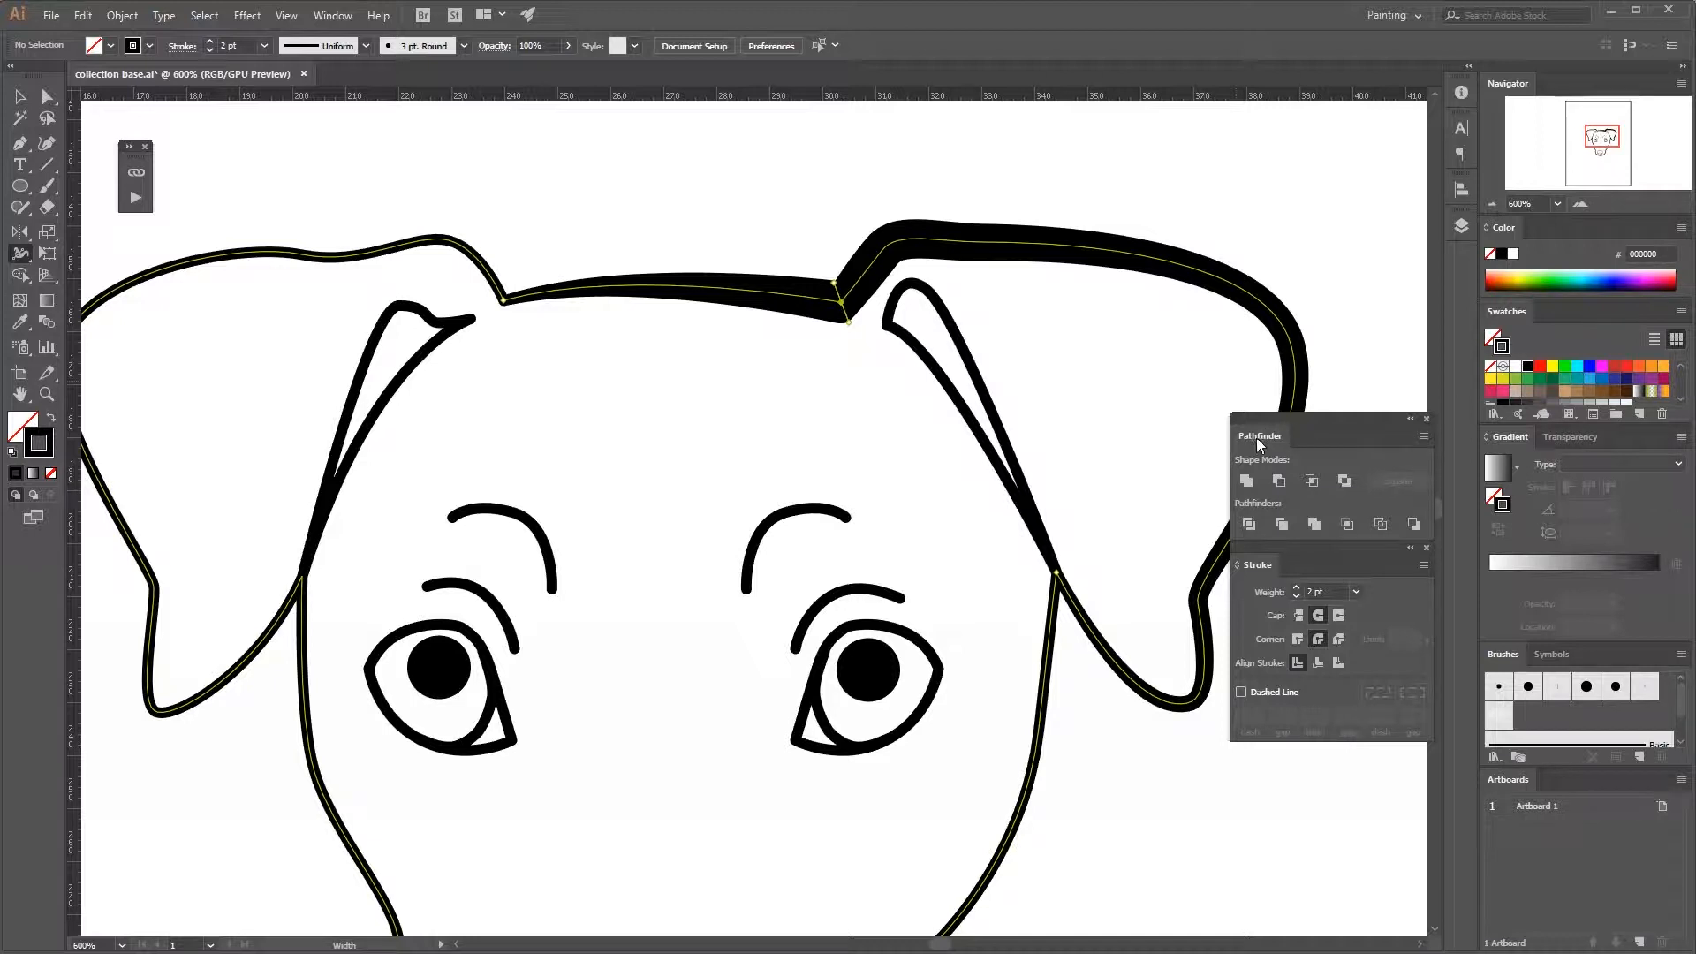
drag(1255, 437, 1455, 201)
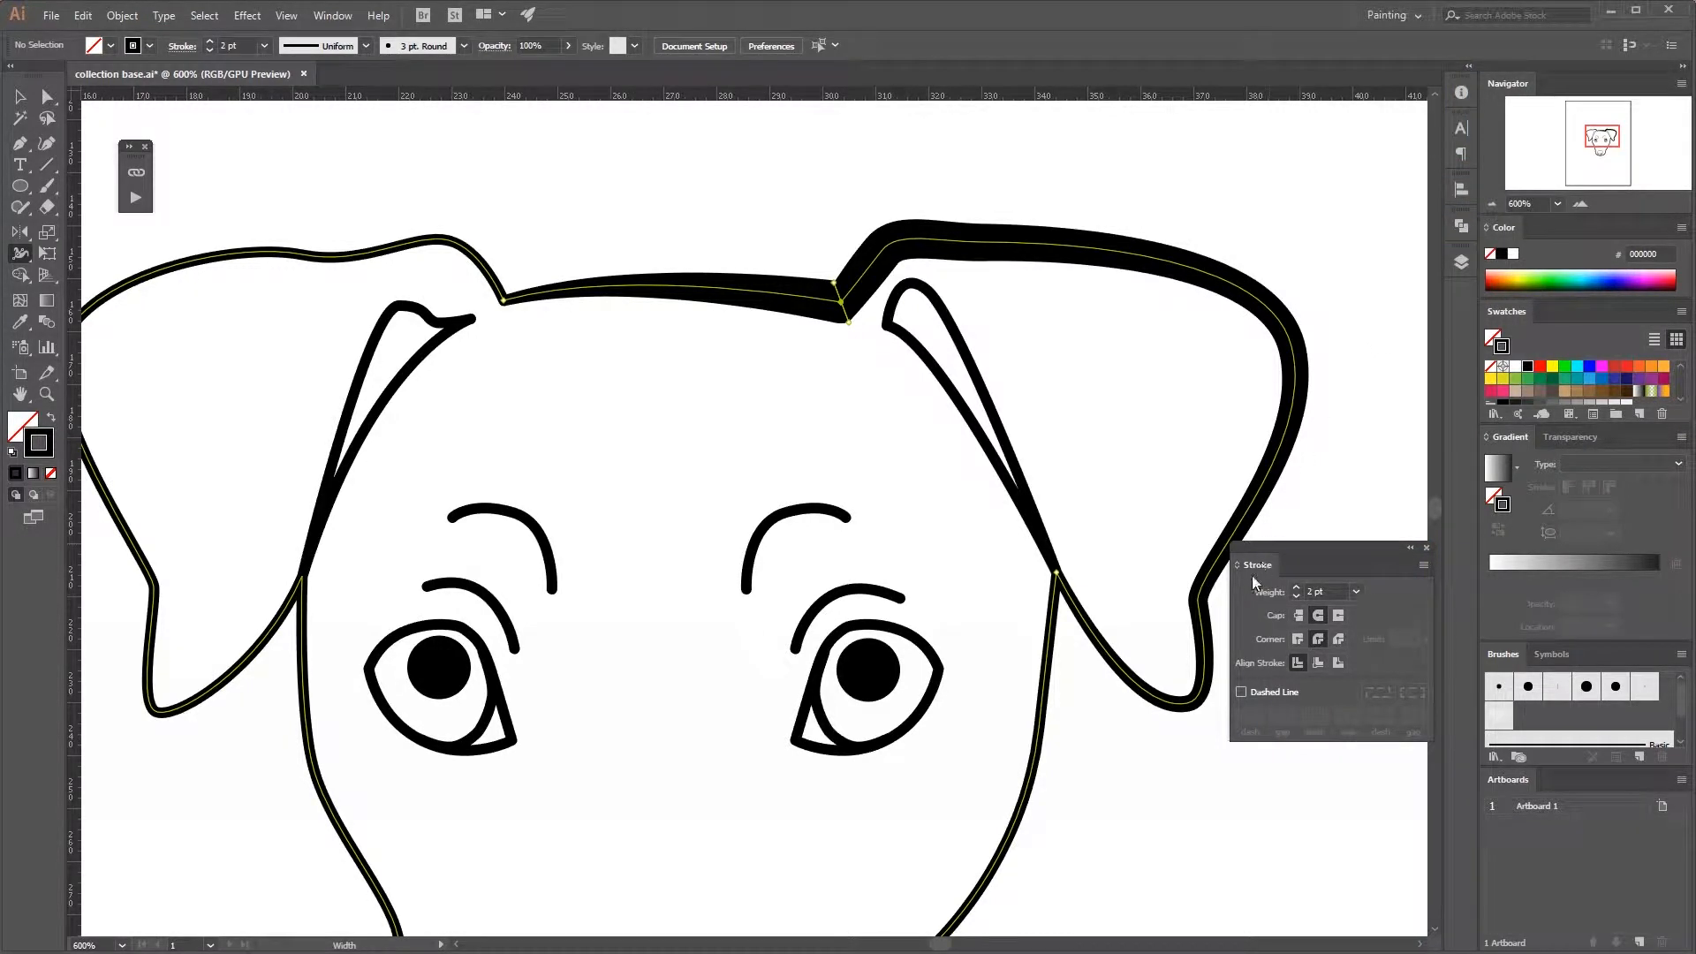
mouse_move(1260, 573)
mouse_down()
mouse_move(1104, 104)
mouse_move(1241, 124)
mouse_move(1243, 100)
mouse_up()
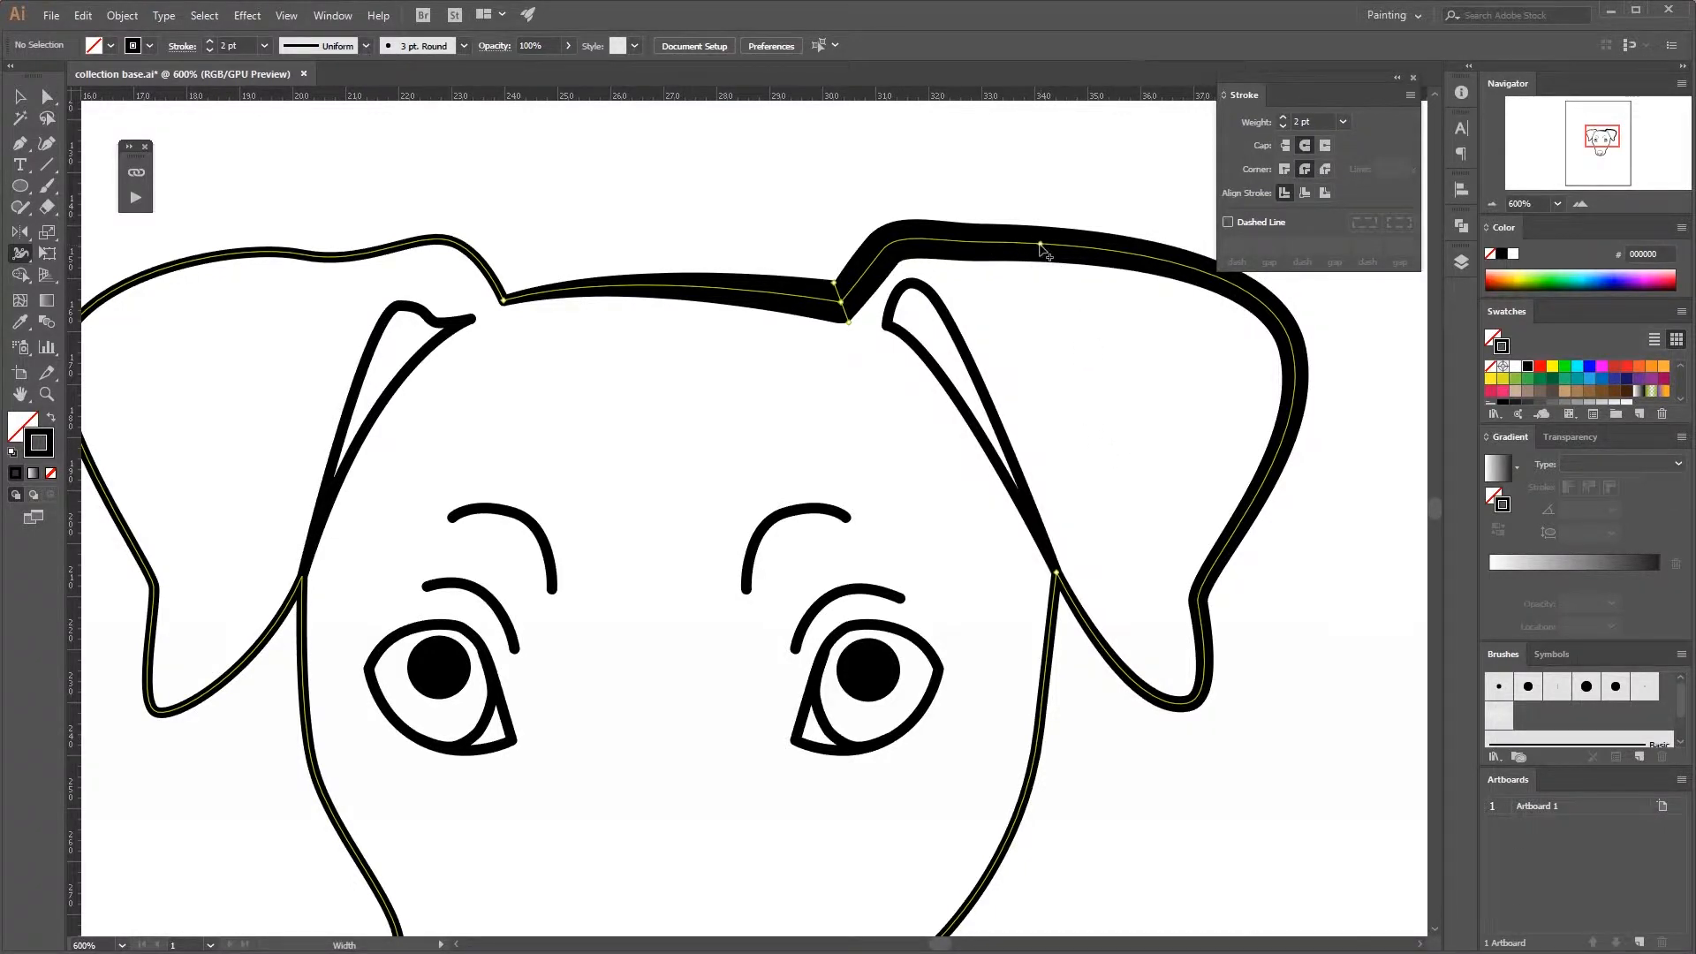
- Try thinning the stroke along the right ear's upper edge, and undo all width edits on the outline
mouse_move(1039, 247)
mouse_down()
mouse_move(1039, 303)
mouse_move(1039, 242)
mouse_up()
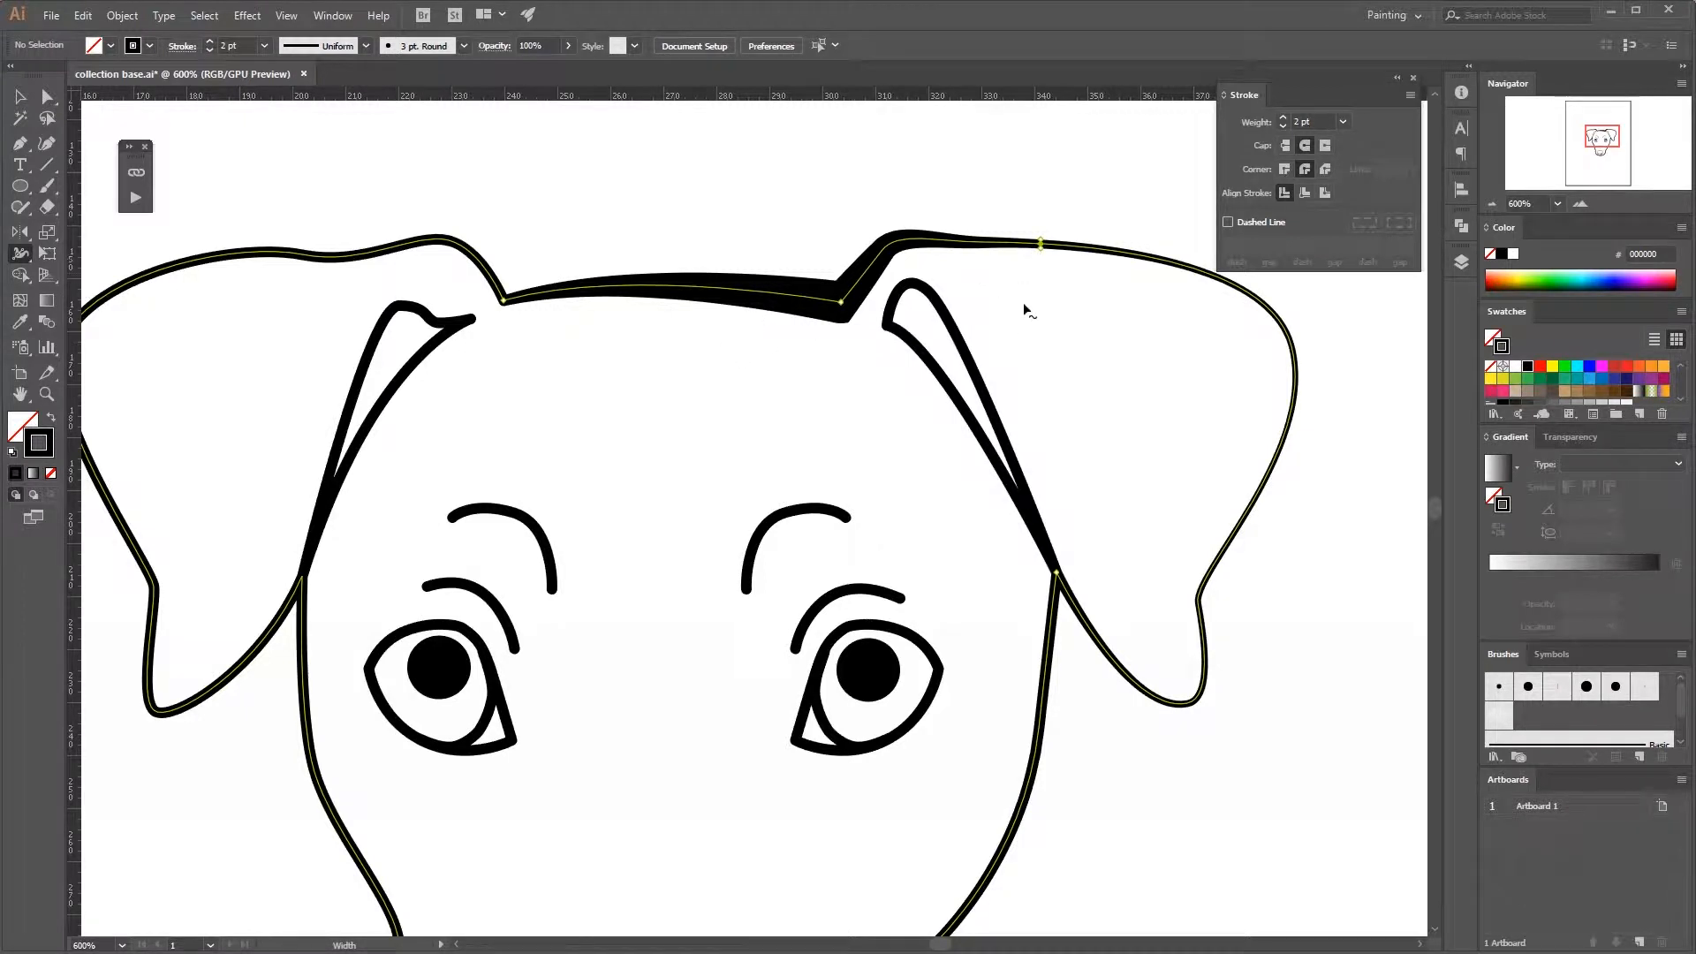
key(ctrl+z)
key(ctrl+z)
key(ctrl+z)
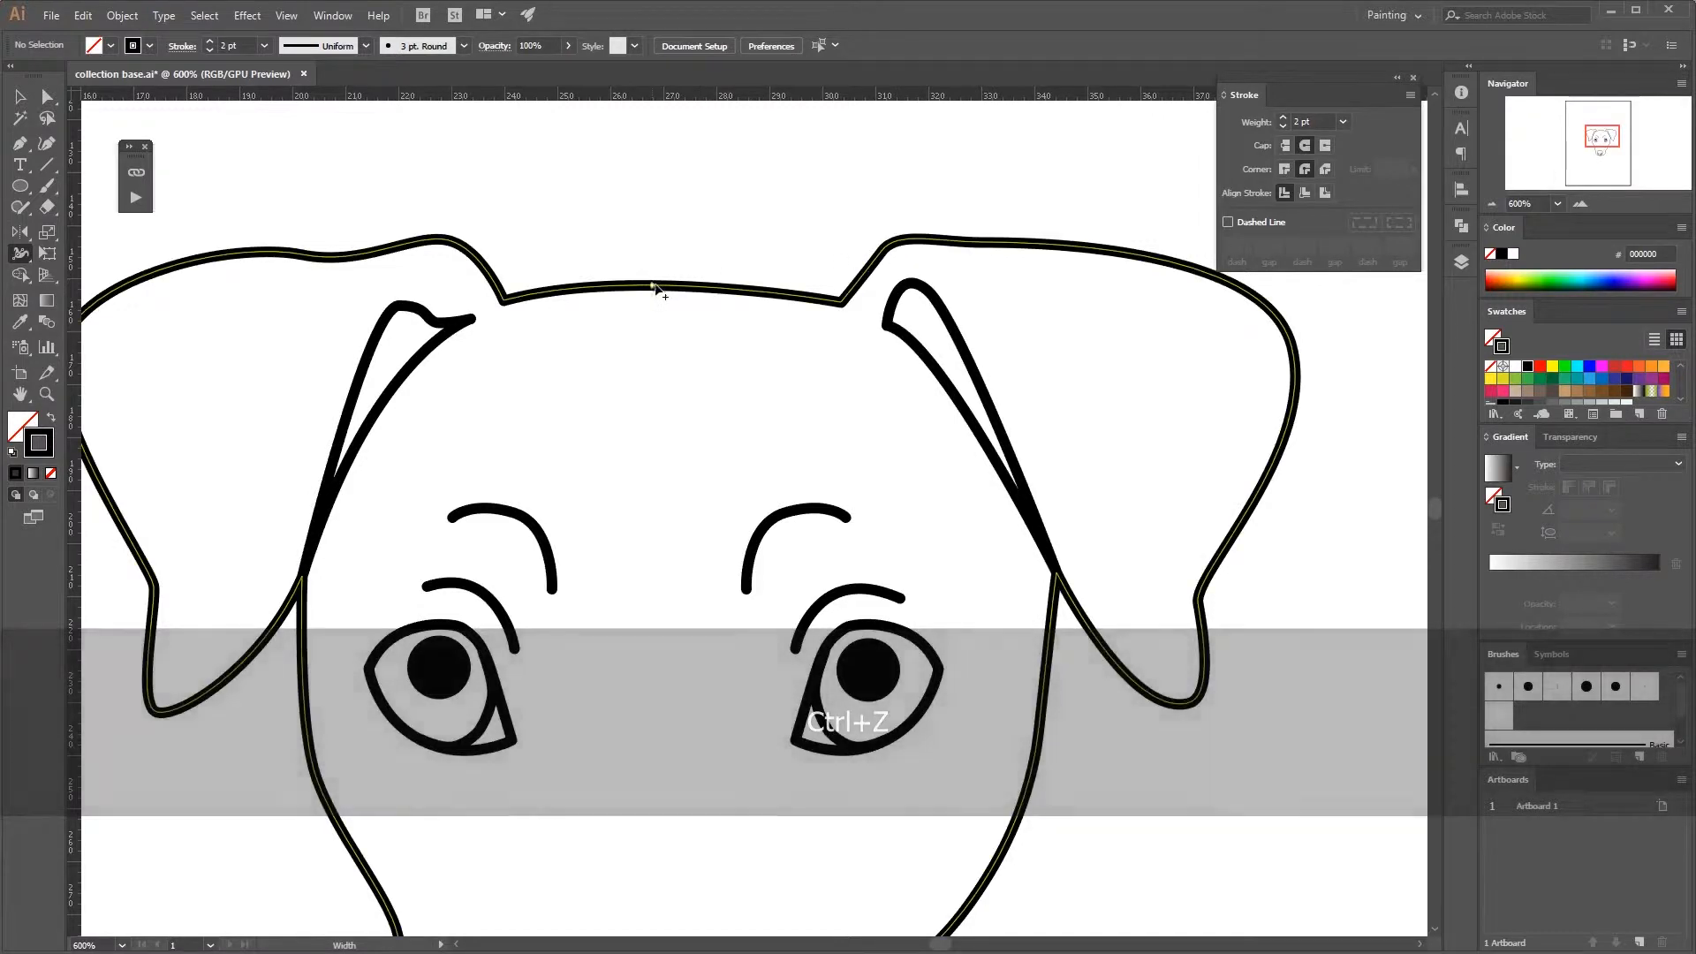
- Try thinning and thickening the stroke at the middle of the head's top line, undoing both width changes
click(663, 285)
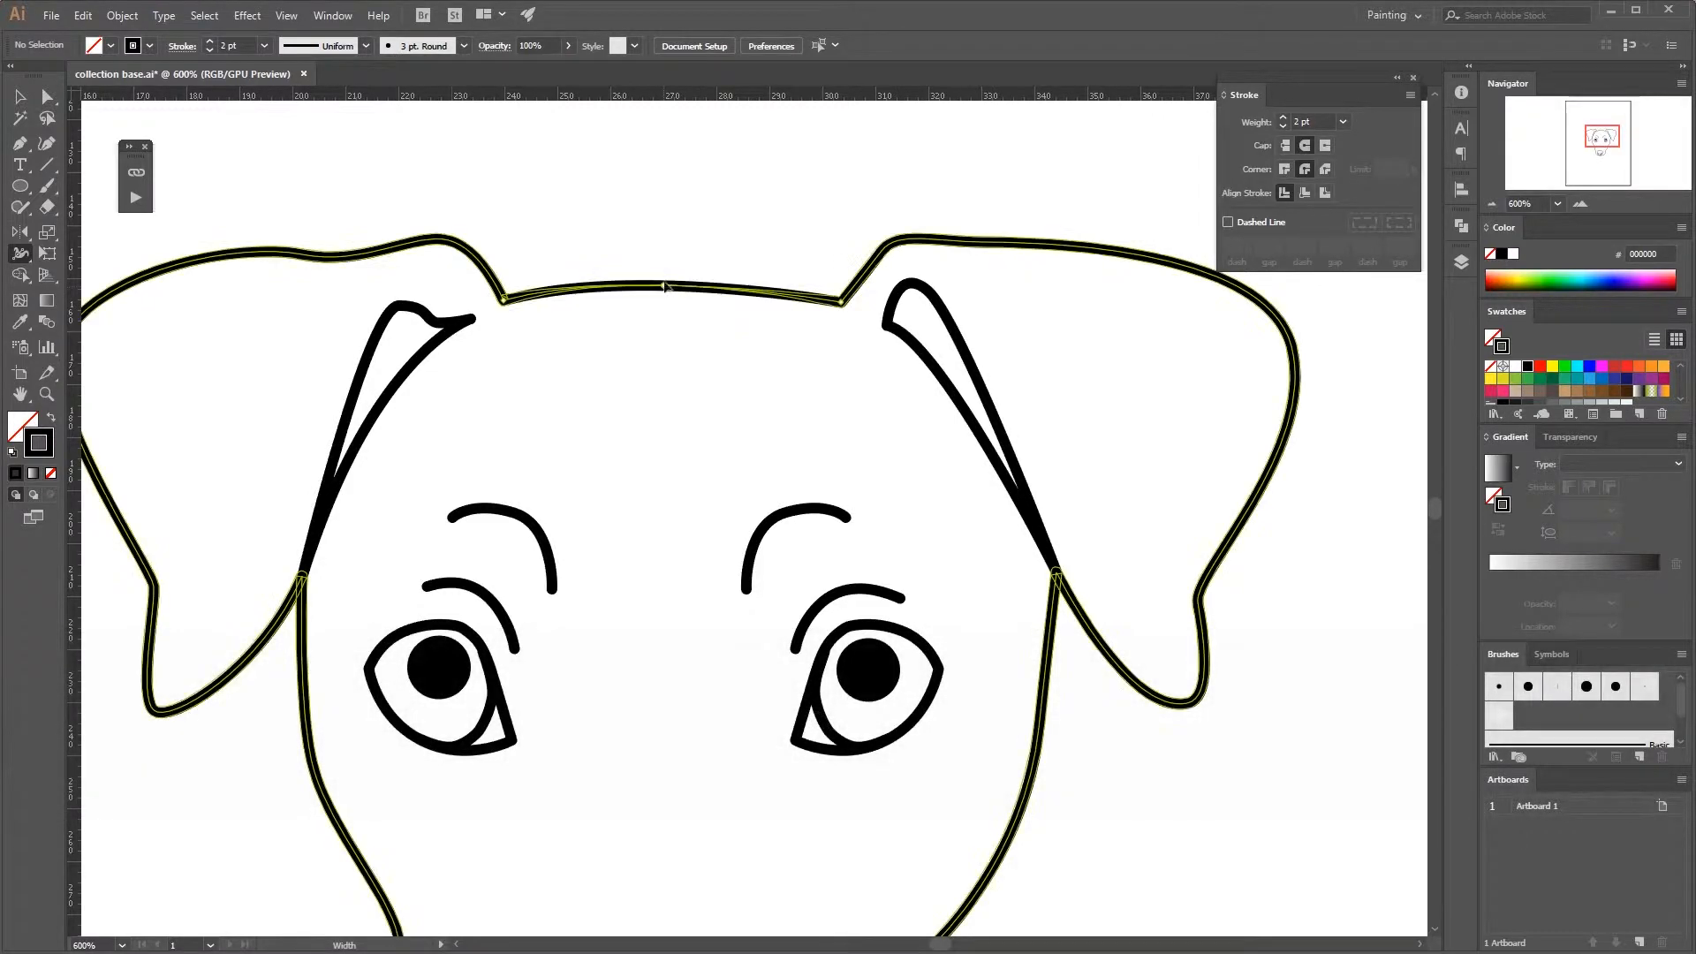
drag(663, 281, 662, 304)
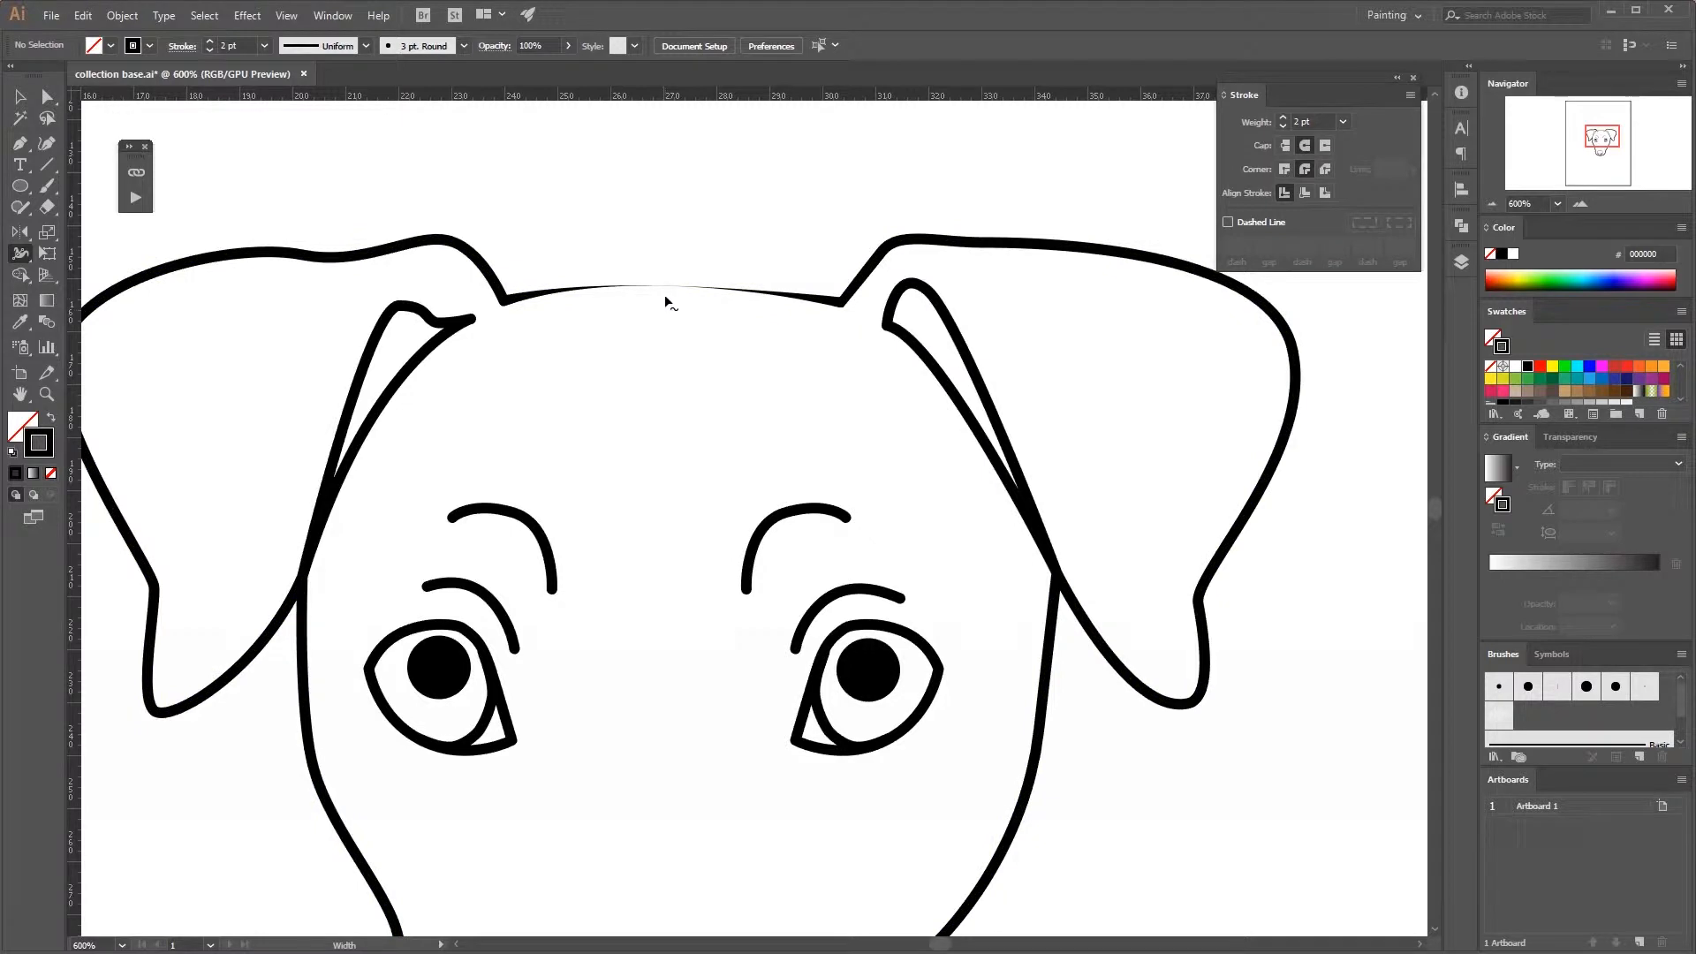
key(ctrl+z)
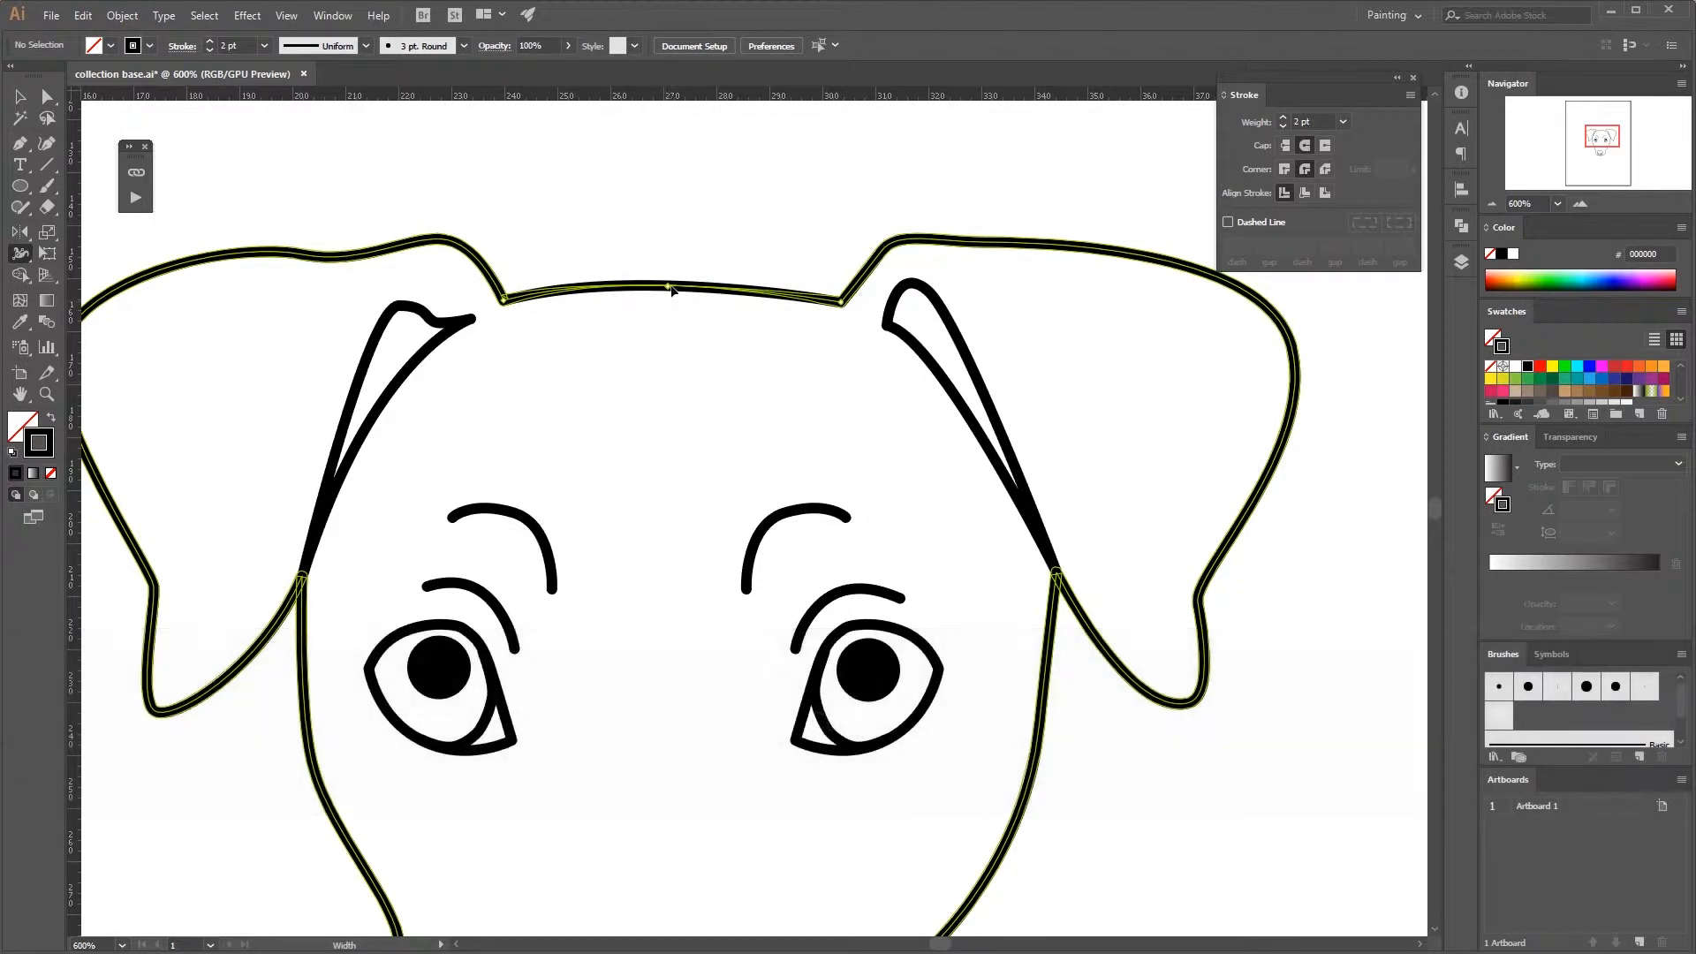
mouse_move(667, 286)
mouse_down()
mouse_move(670, 263)
mouse_move(666, 305)
mouse_move(668, 261)
mouse_up()
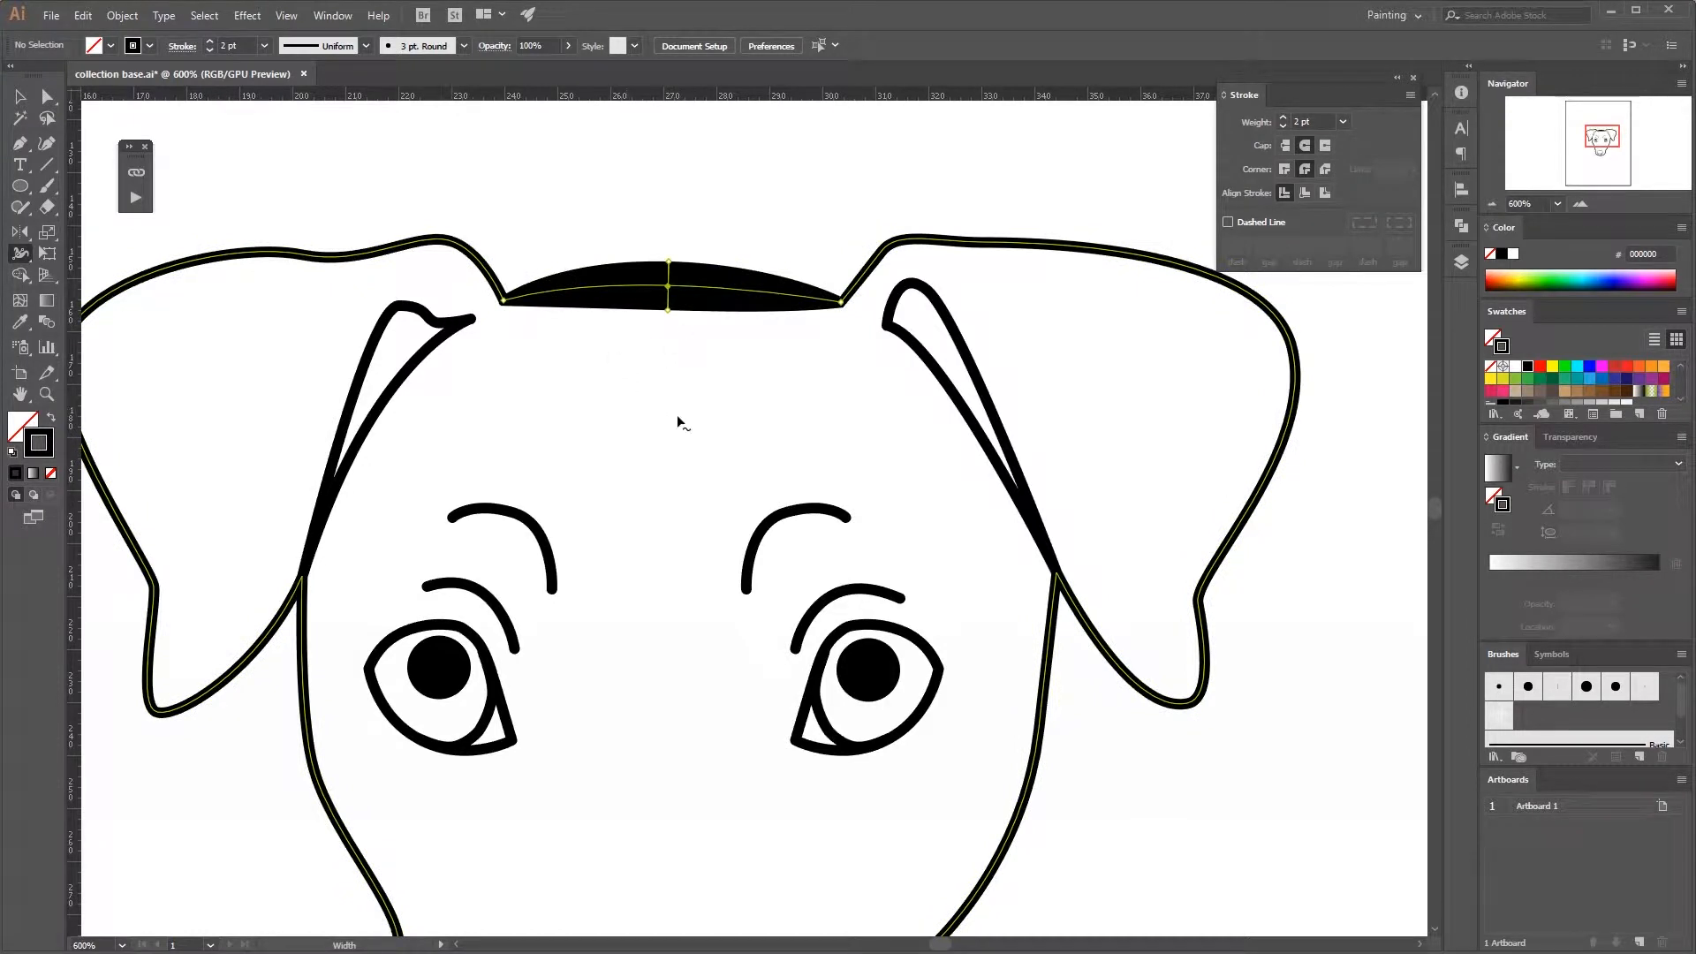
key(space)
drag(634, 357, 742, 357)
key(ctrl)
key(ctrl+z)
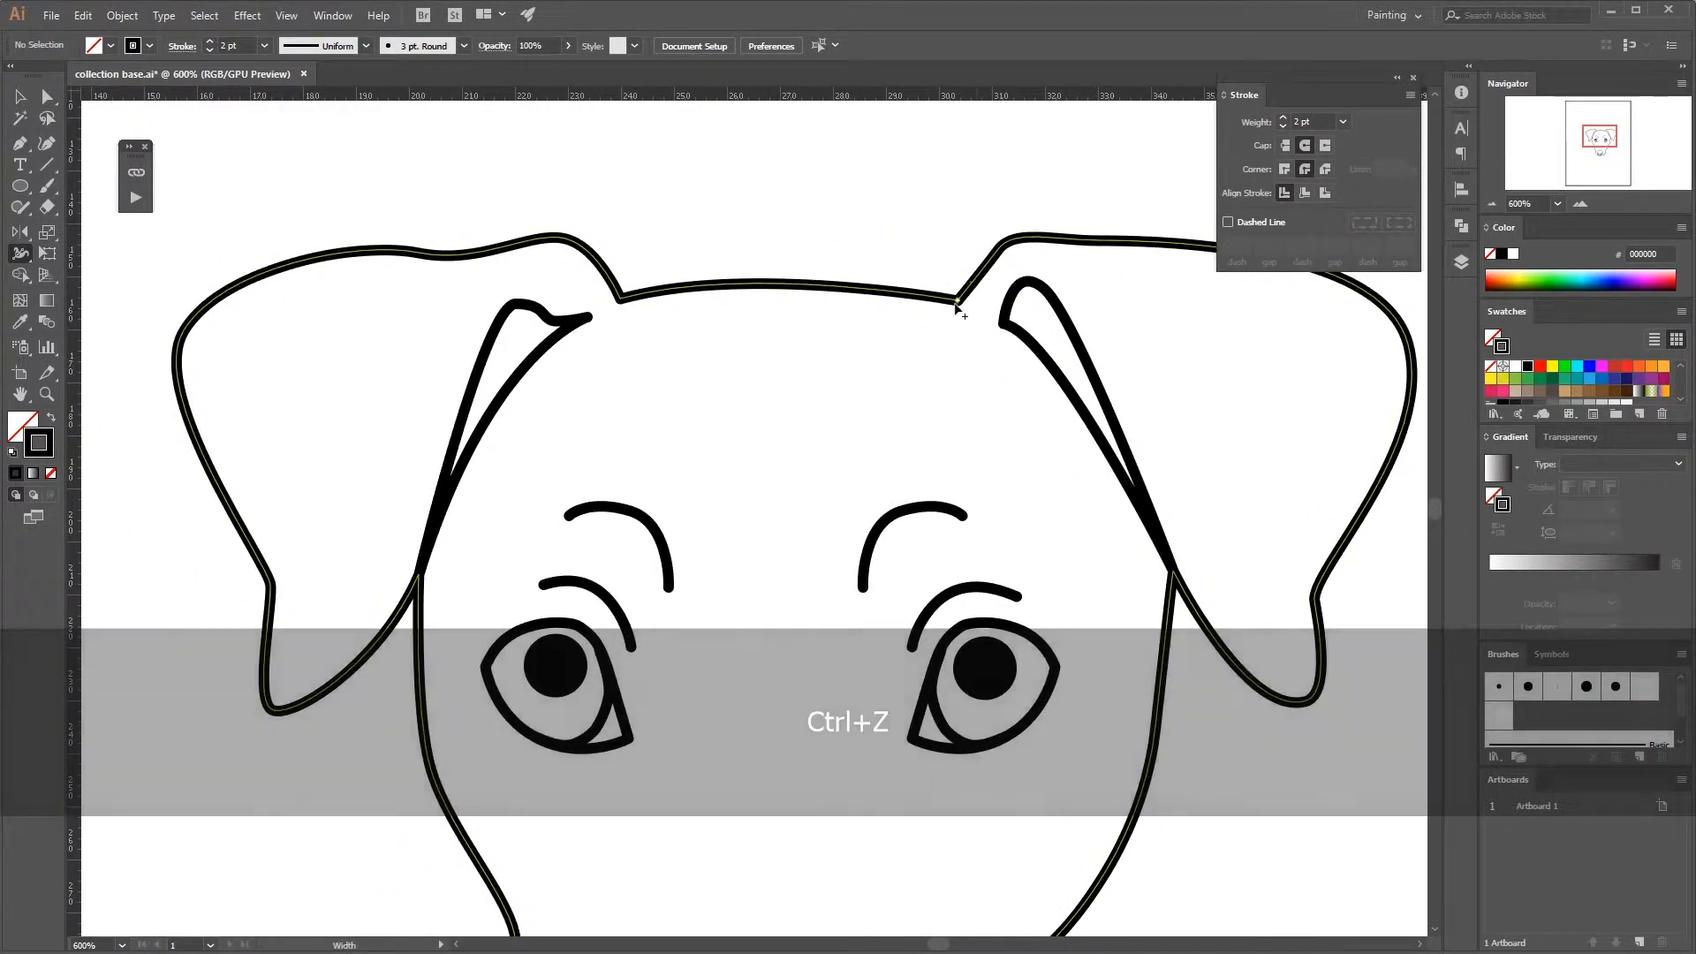
- Thin the outline's stroke at both corners where the ears meet the head, leaving the middle of the head's top line thicker
key(space)
drag(839, 420, 751, 616)
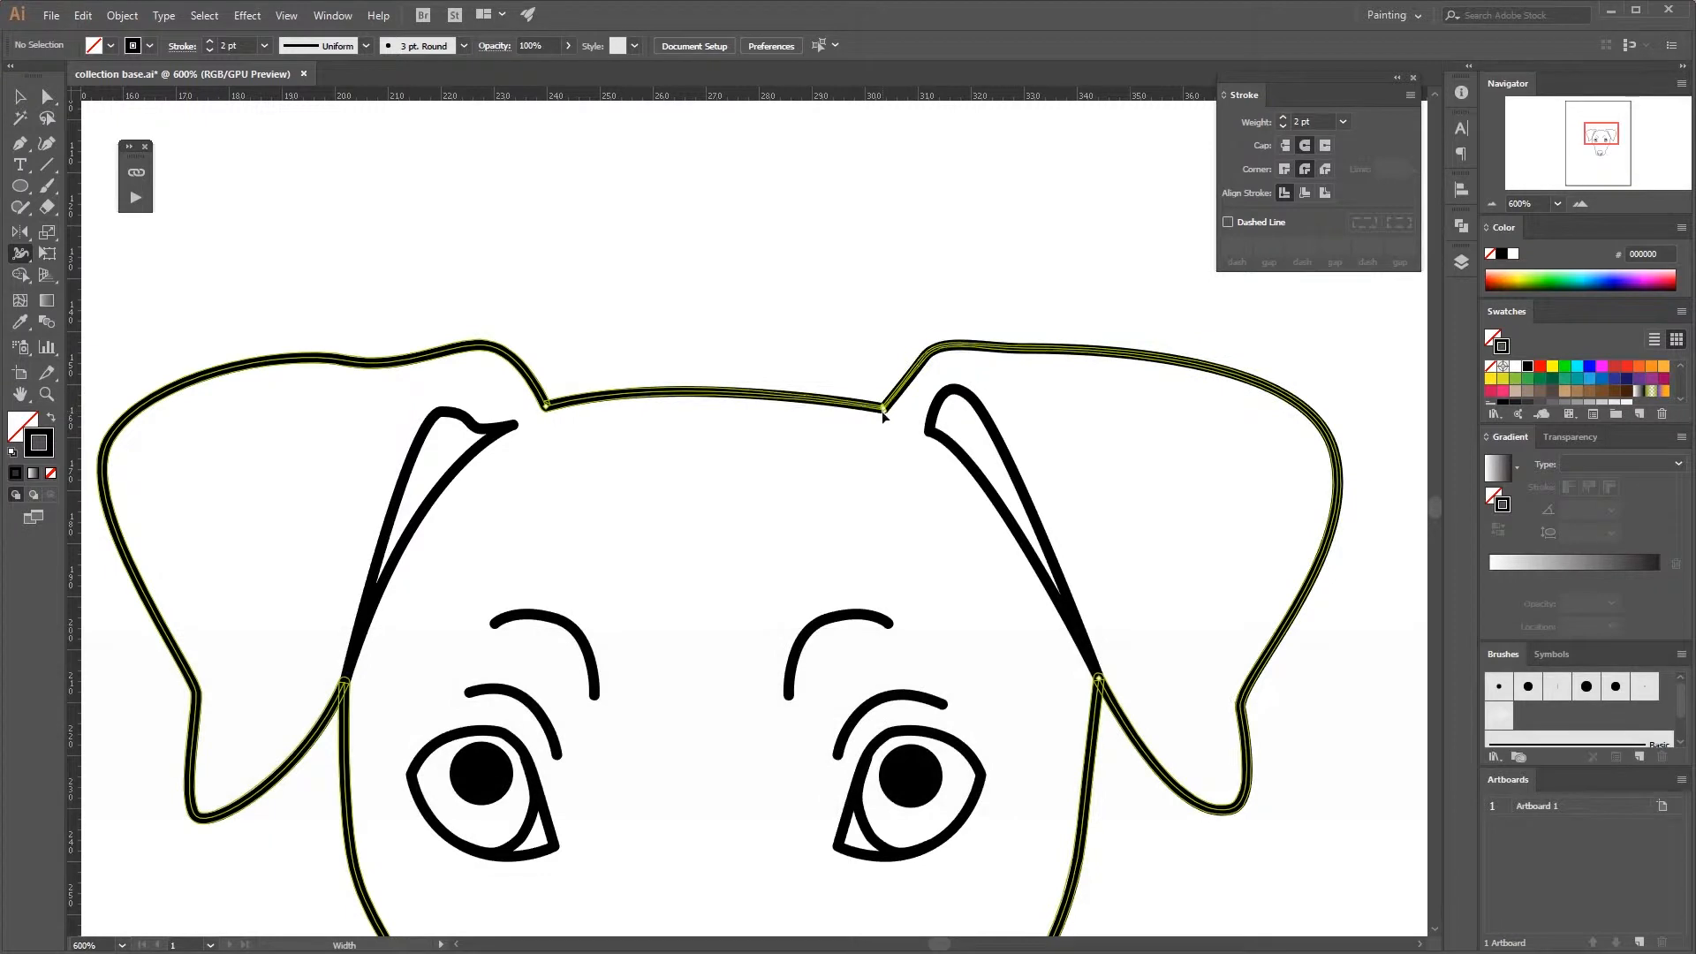
drag(882, 411, 881, 410)
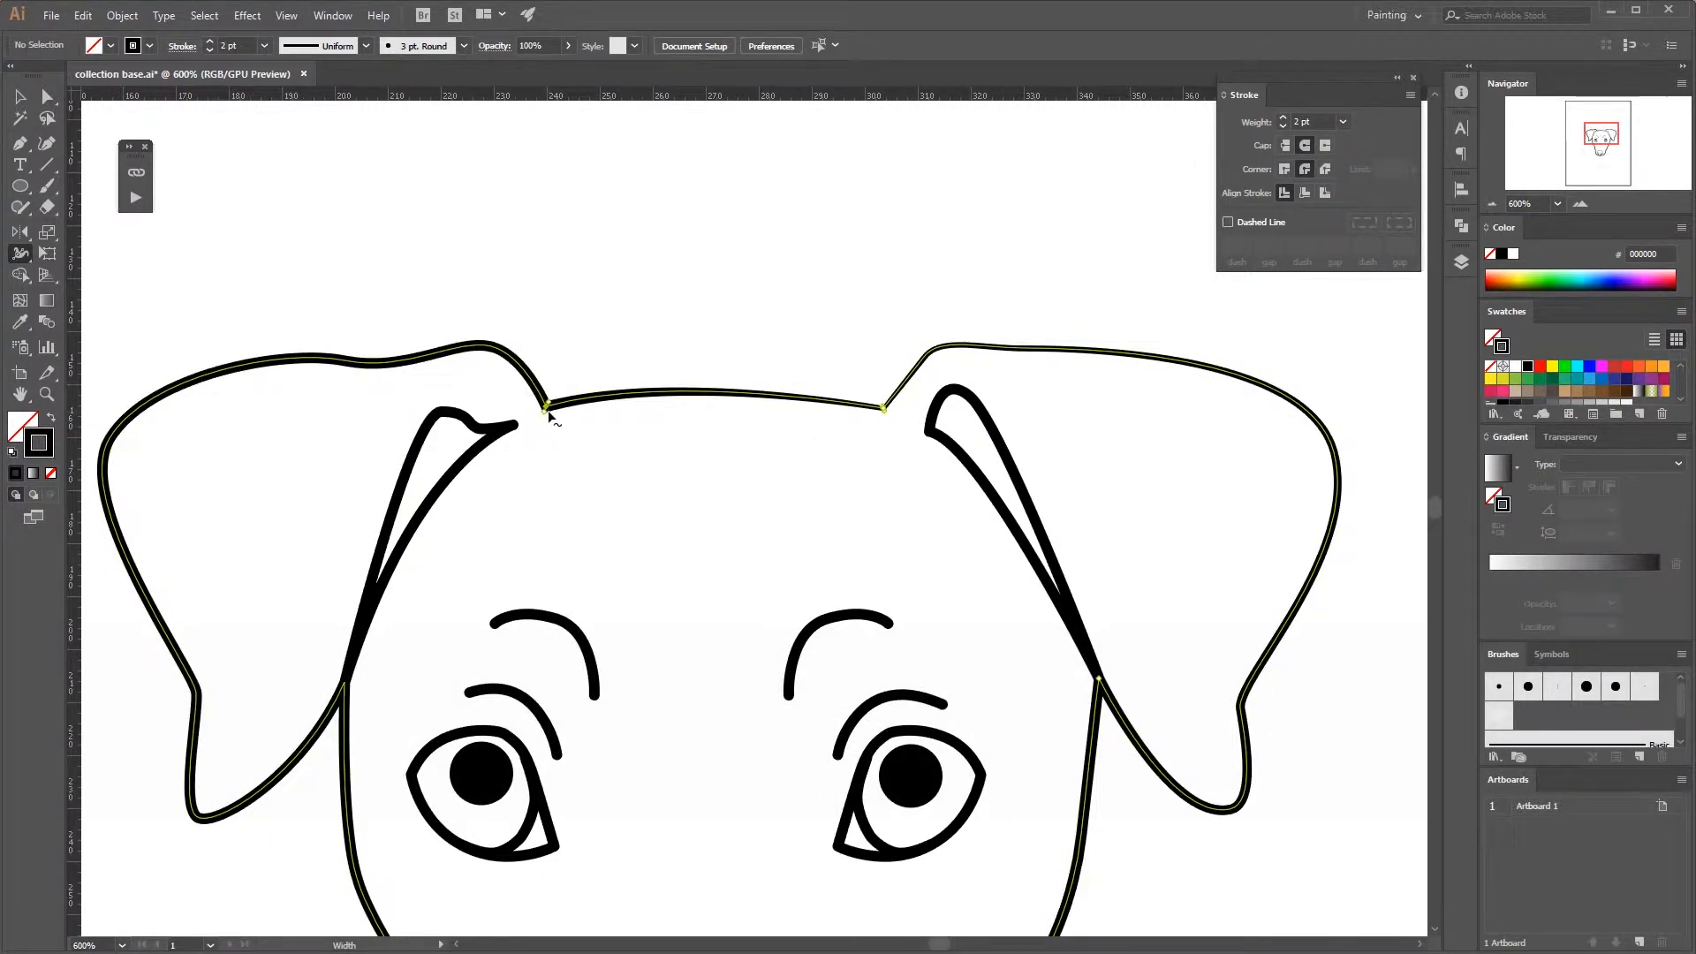
drag(547, 412, 548, 408)
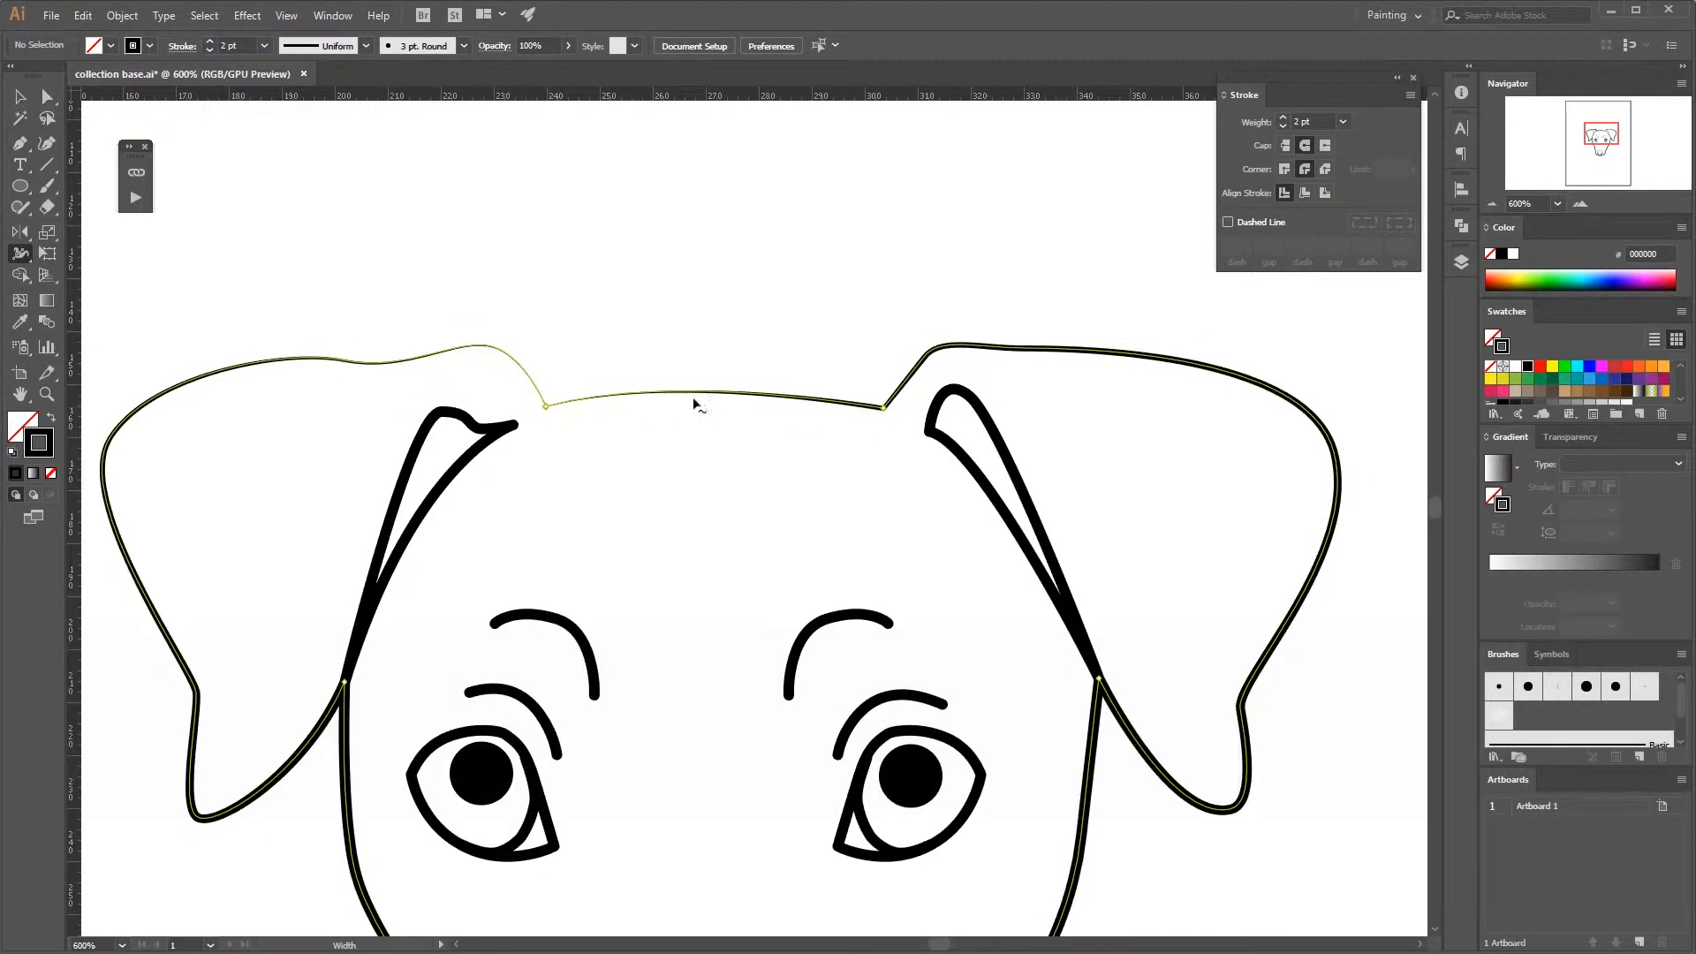
key(ctrl+z)
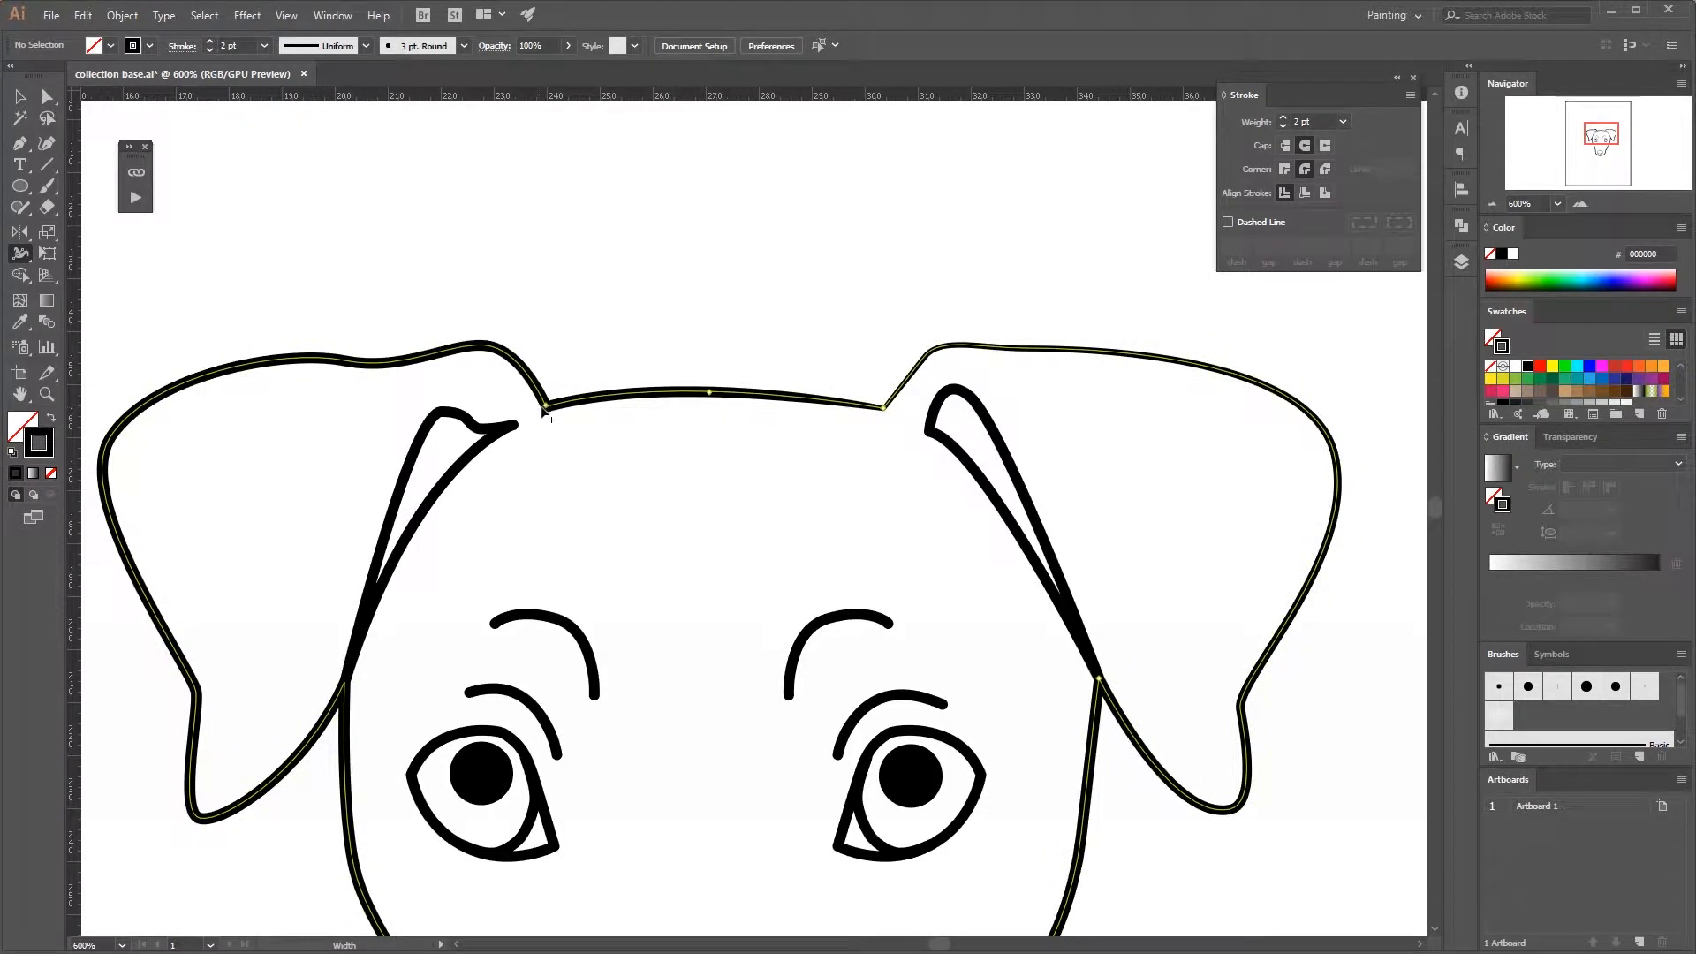
drag(548, 411, 545, 405)
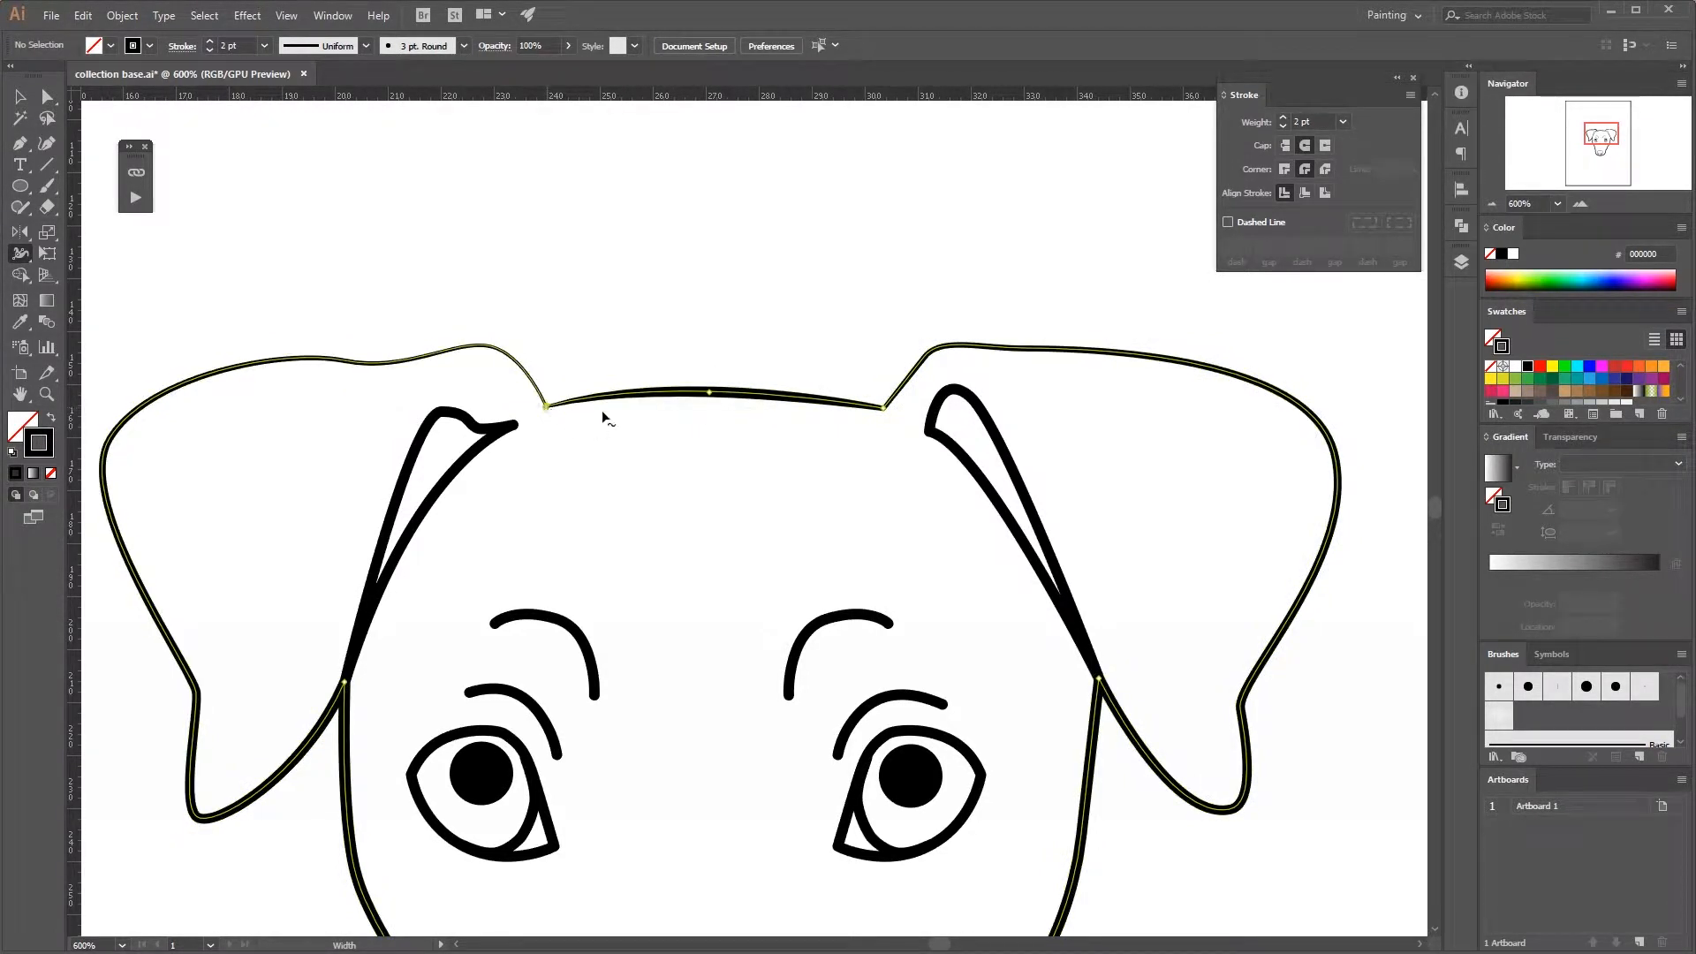
- Thicken the stroke at the left ear's upper peak and thin it at the next anchor along the ear's upper edge
key(v)
click(600, 338)
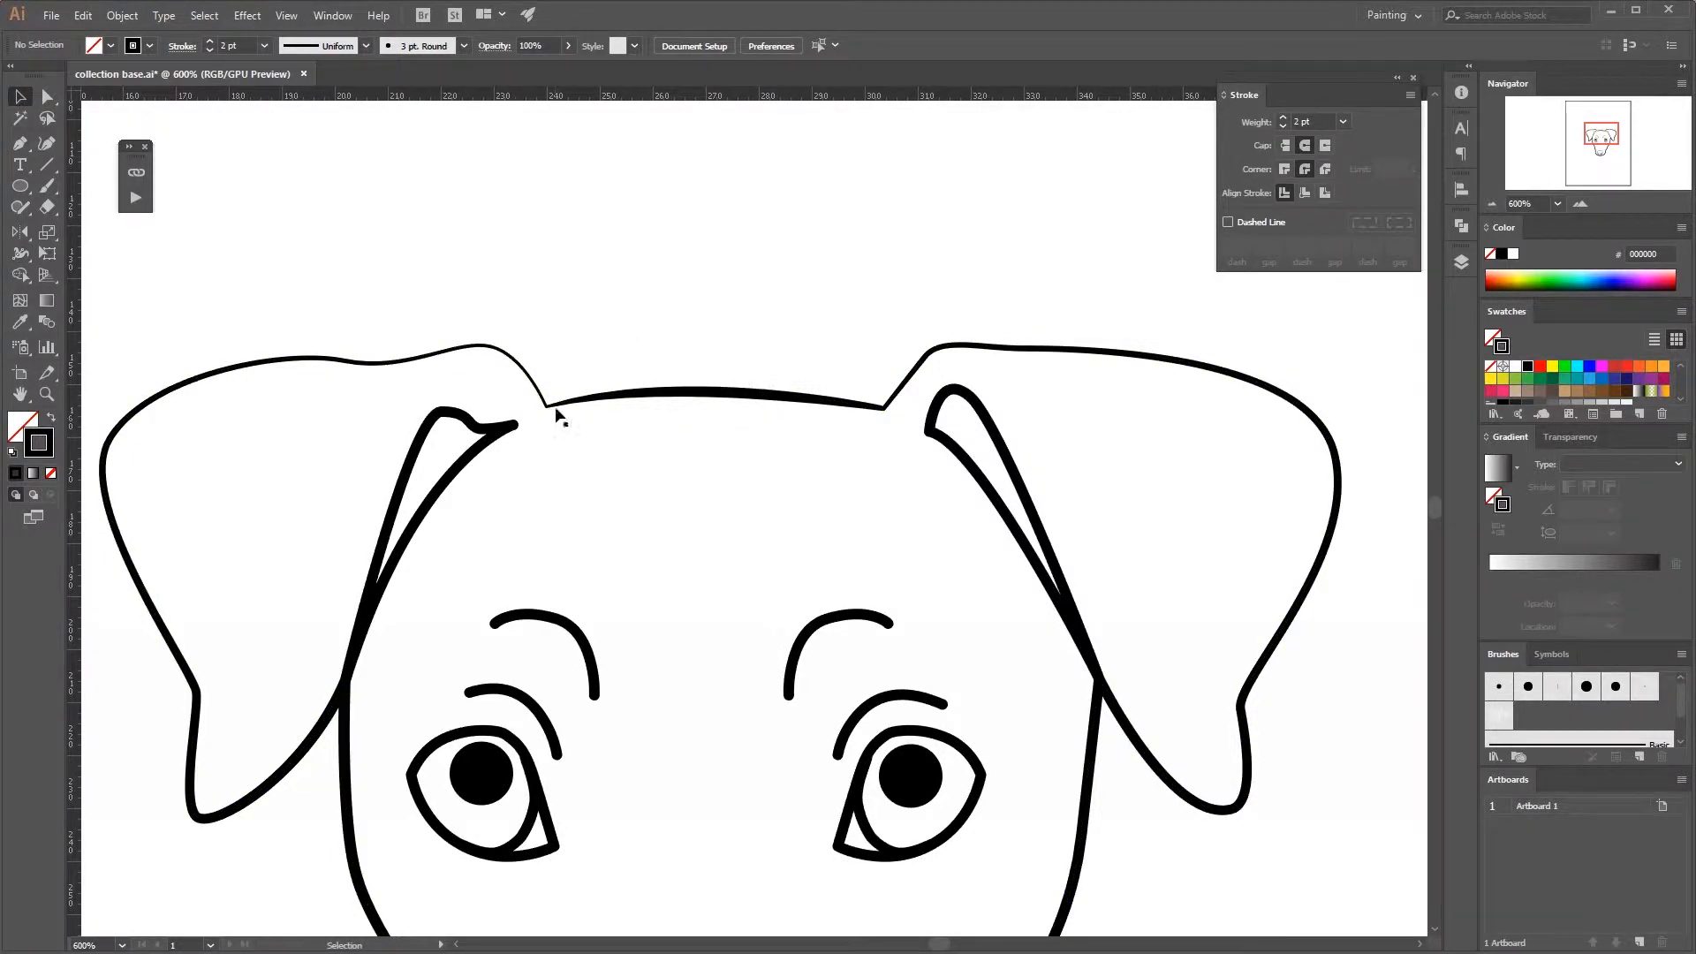
click(495, 352)
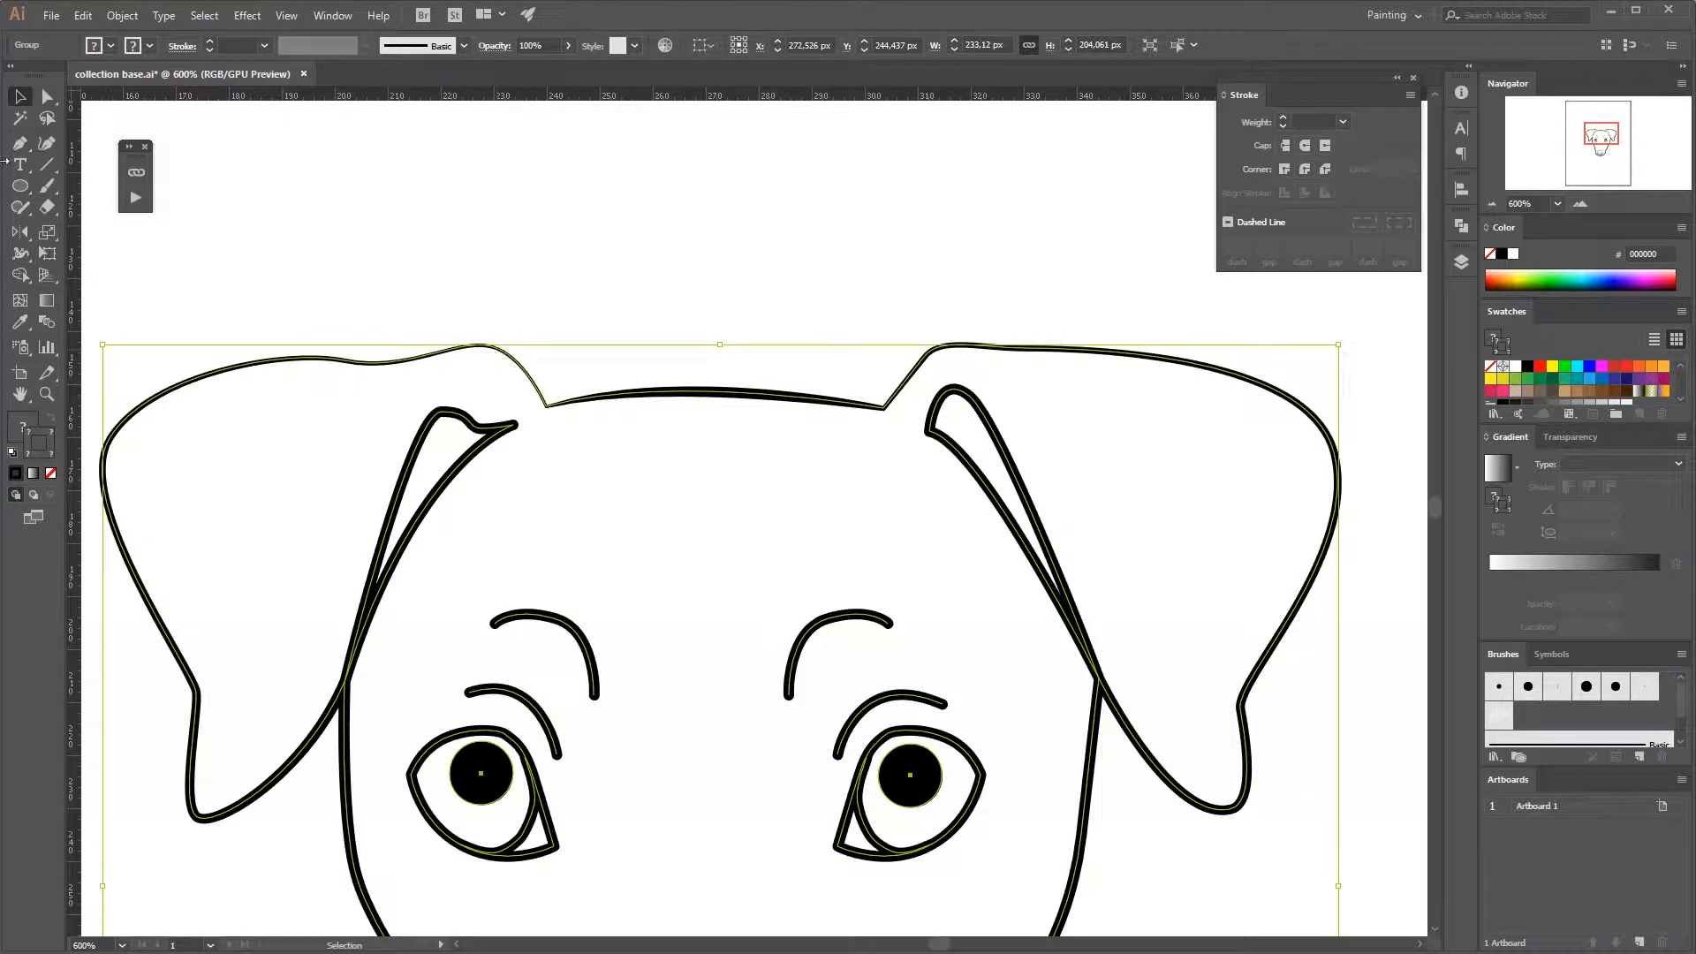
click(20, 254)
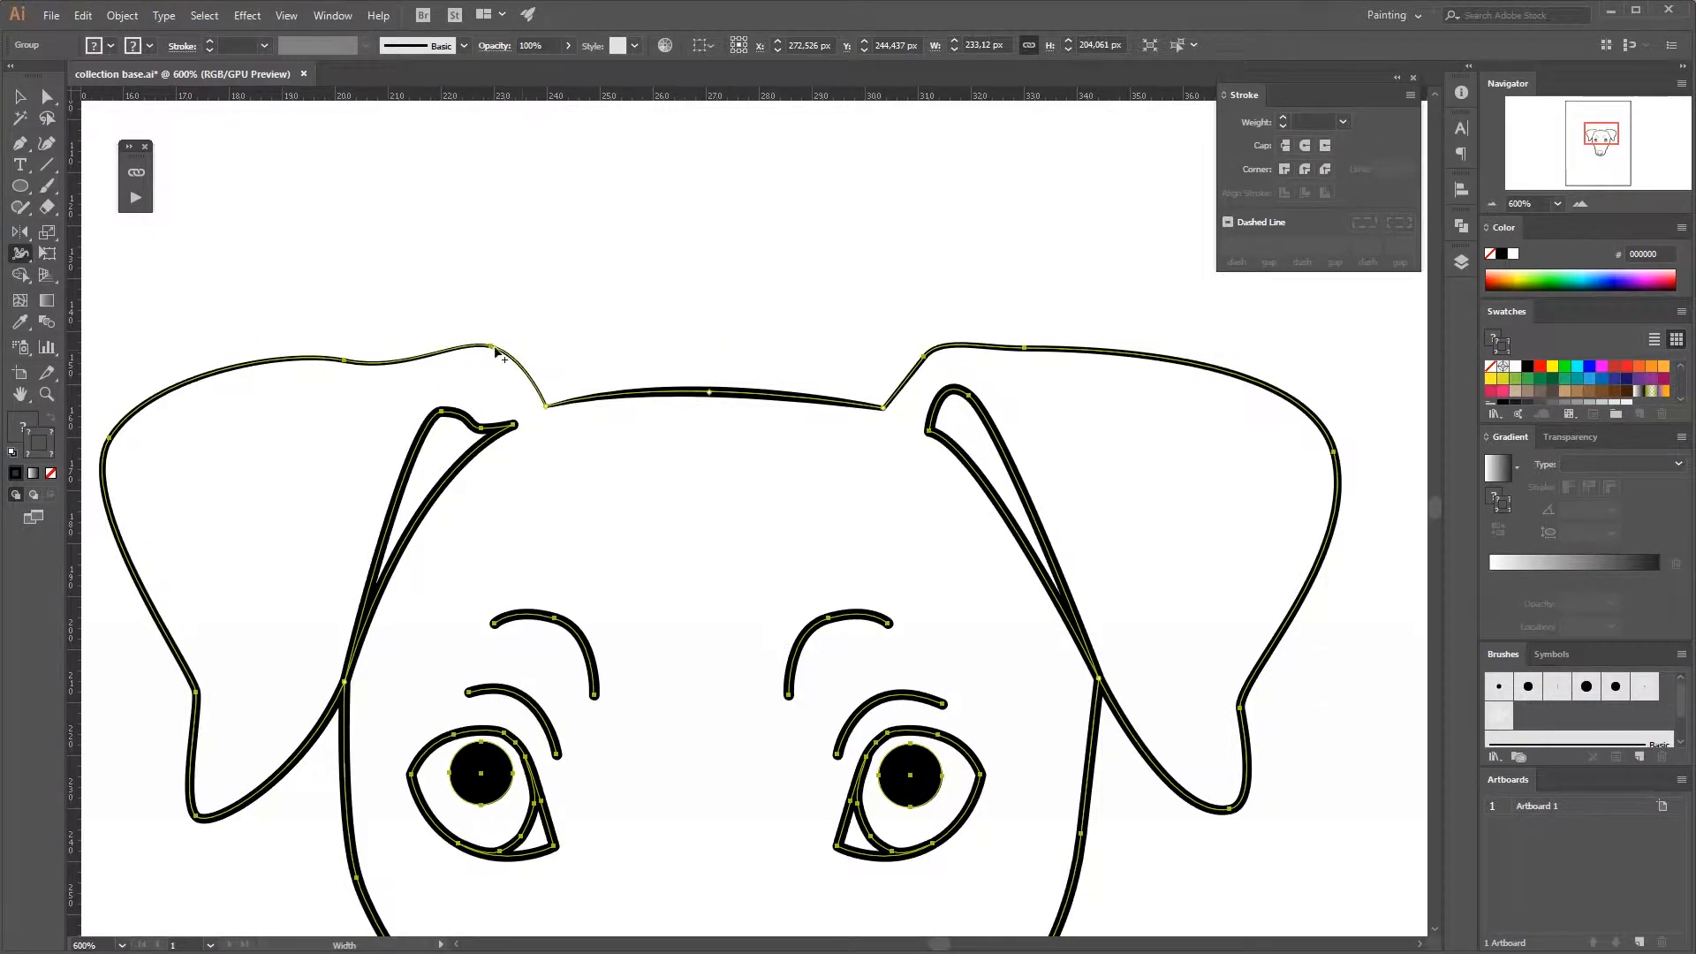
drag(495, 351, 491, 347)
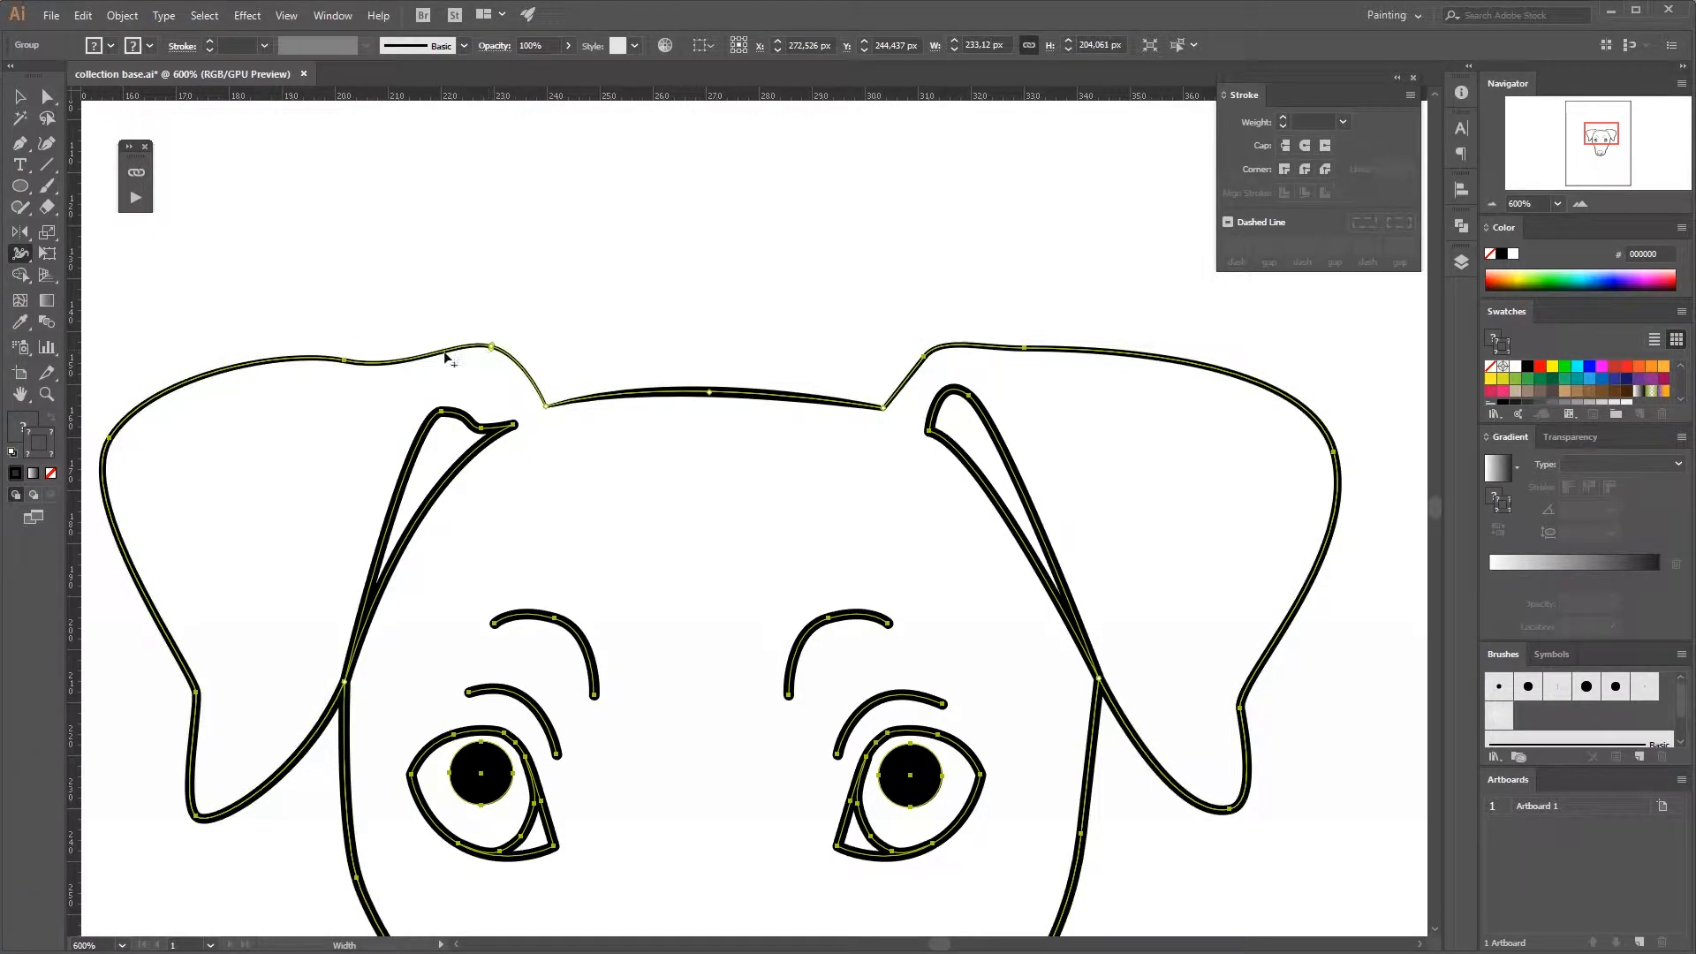
drag(492, 352, 491, 349)
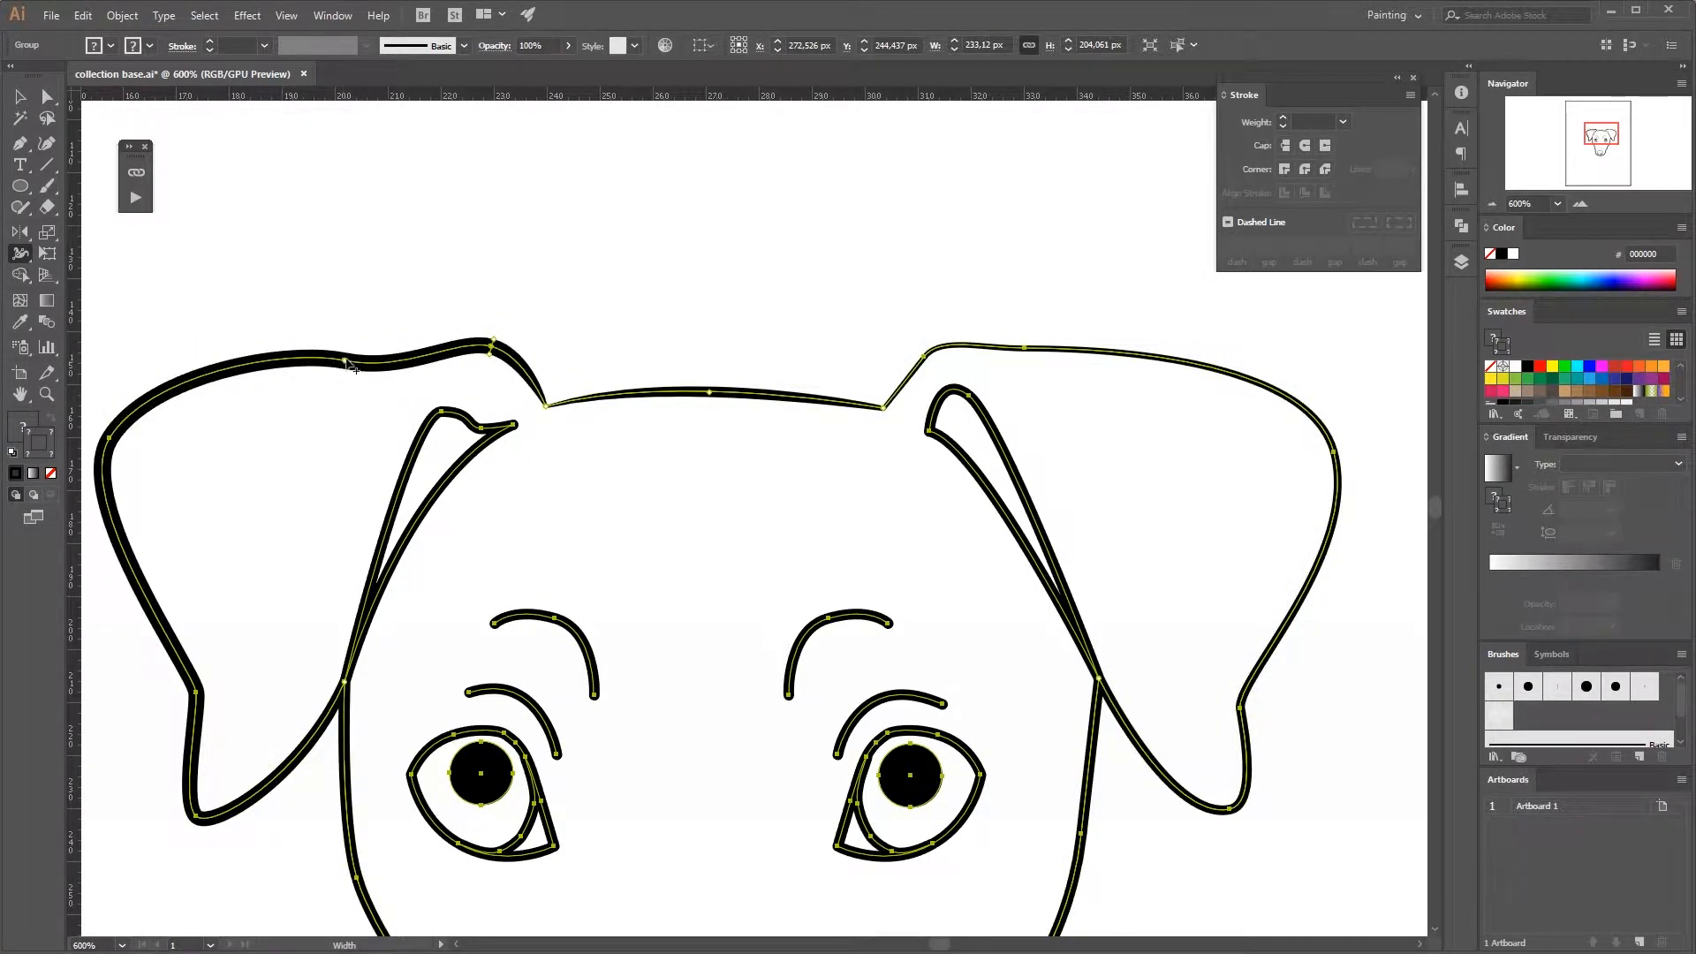
mouse_move(348, 363)
mouse_down()
mouse_move(282, 397)
mouse_move(353, 368)
mouse_up()
- Thicken the stroke at the left ear's outer lower corner and thin it at the ear's tip
key(space)
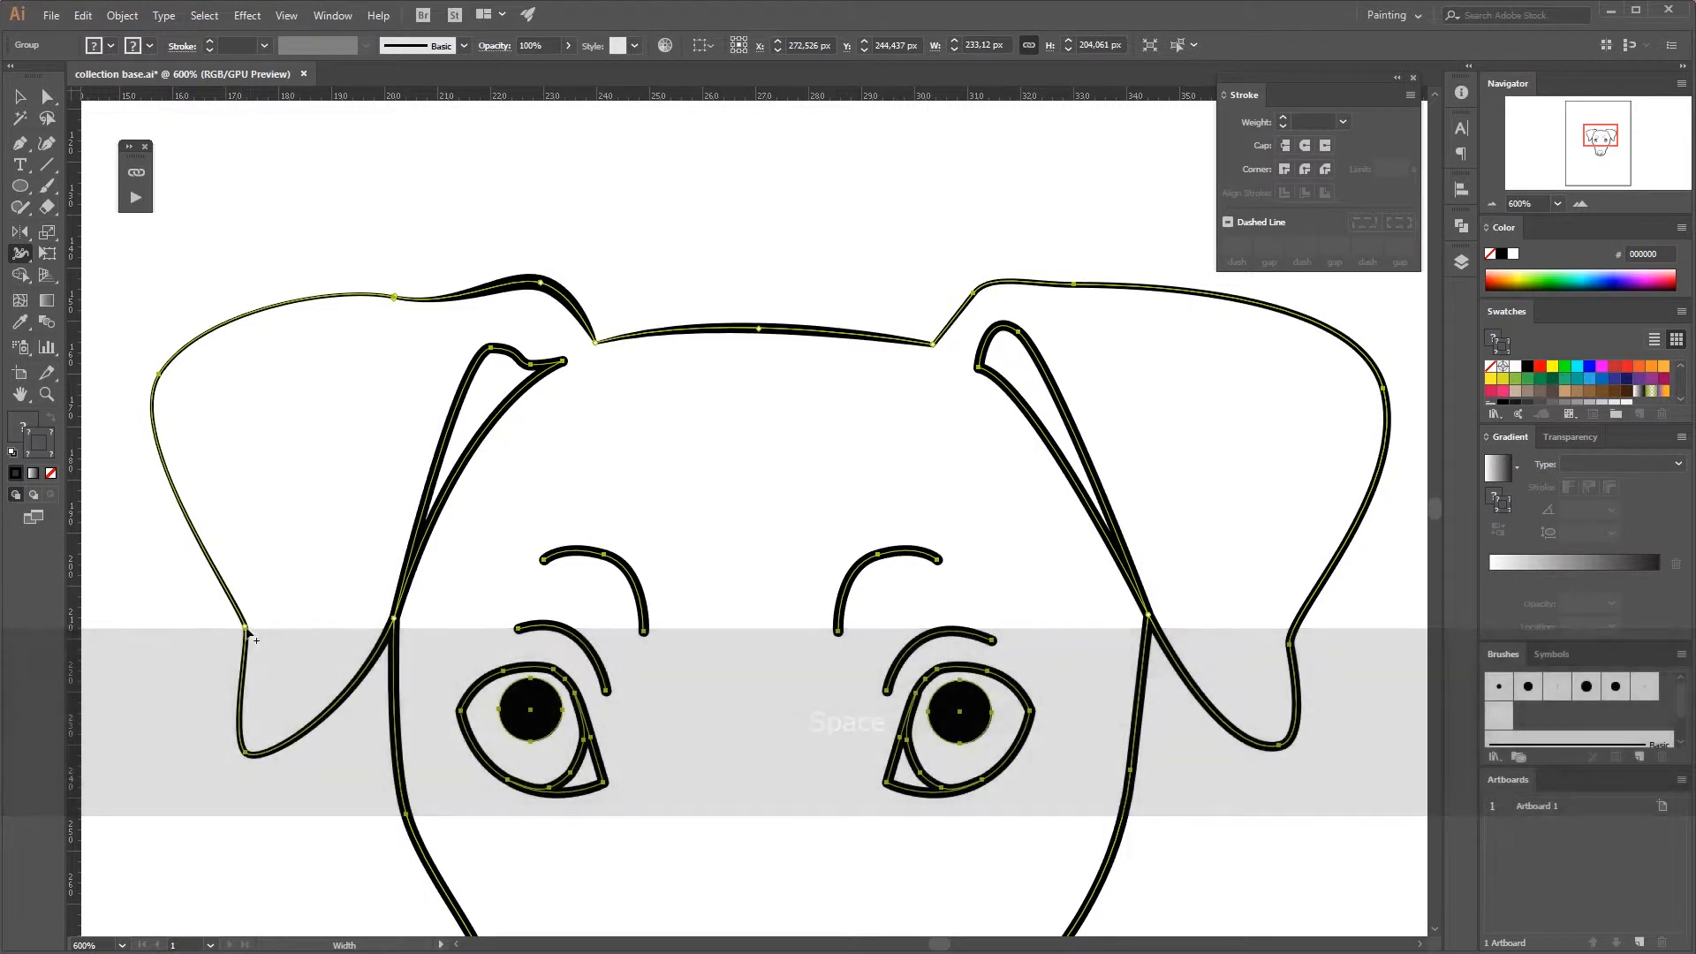
drag(246, 628, 246, 639)
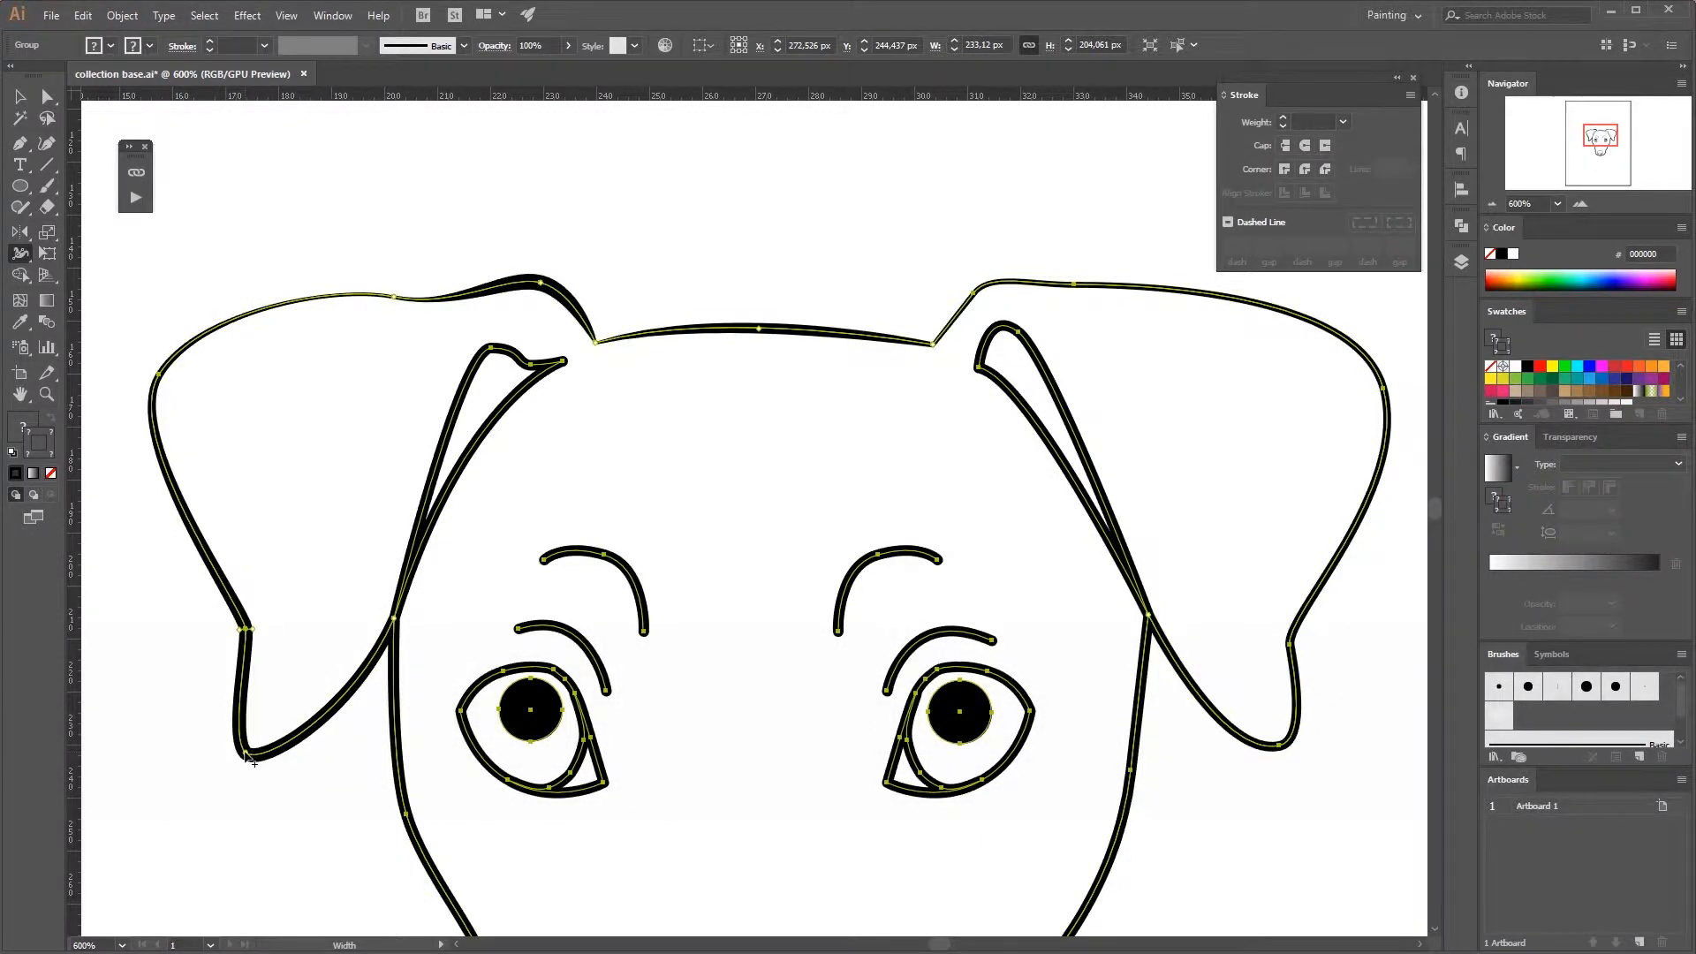
drag(248, 753, 248, 754)
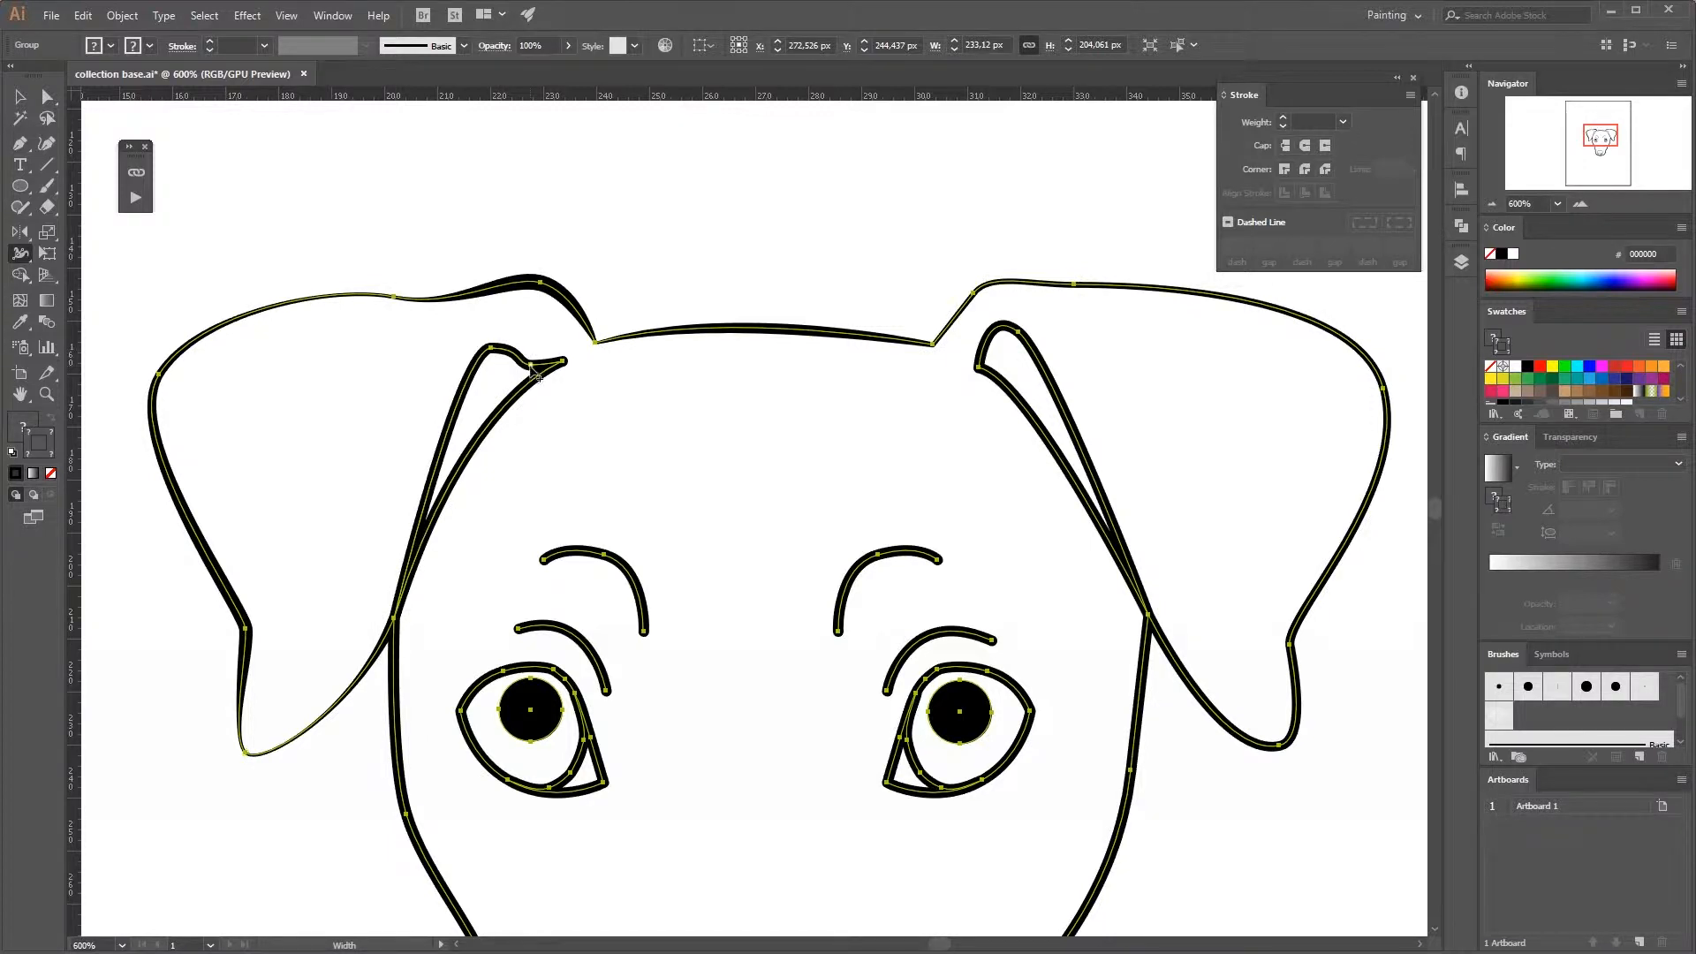
- Thicken the left ear's inner fold line at its upper bend, taper it toward its lower end, and deselect the artwork
drag(530, 363, 492, 344)
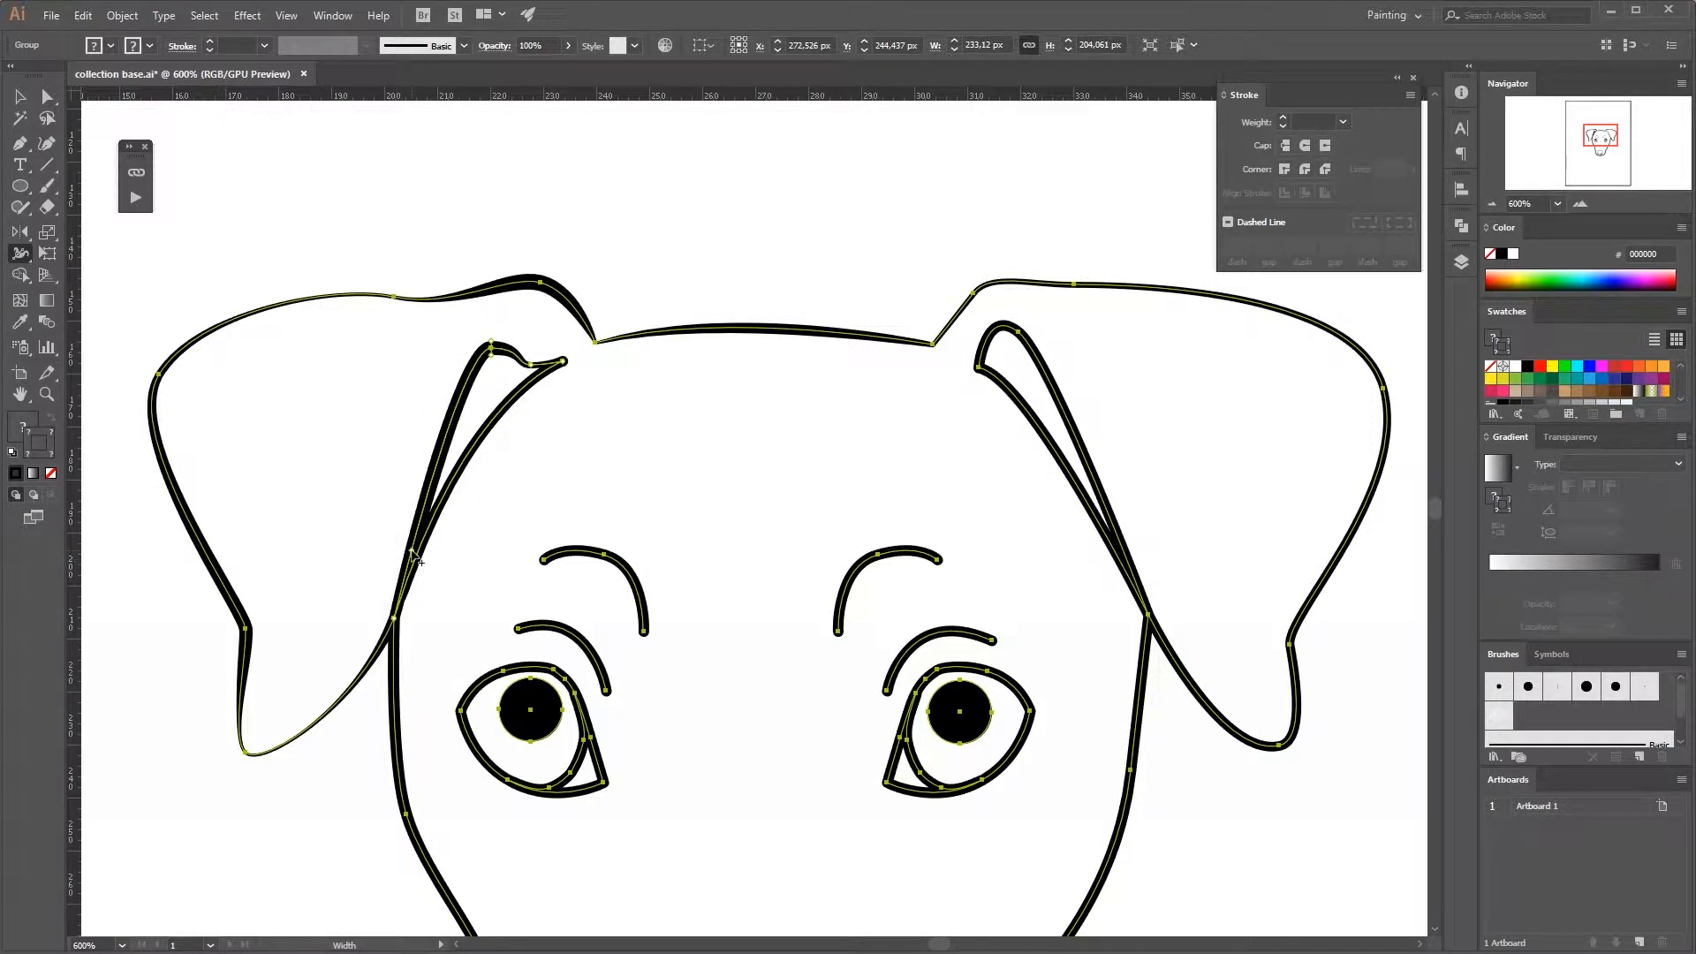
mouse_move(411, 551)
mouse_down()
mouse_move(580, 426)
mouse_move(630, 486)
mouse_move(586, 560)
mouse_move(598, 424)
mouse_up()
key(v)
click(478, 629)
- Place a vertical ruler guide down the middle of the dog's head
key(ctrl+minus)
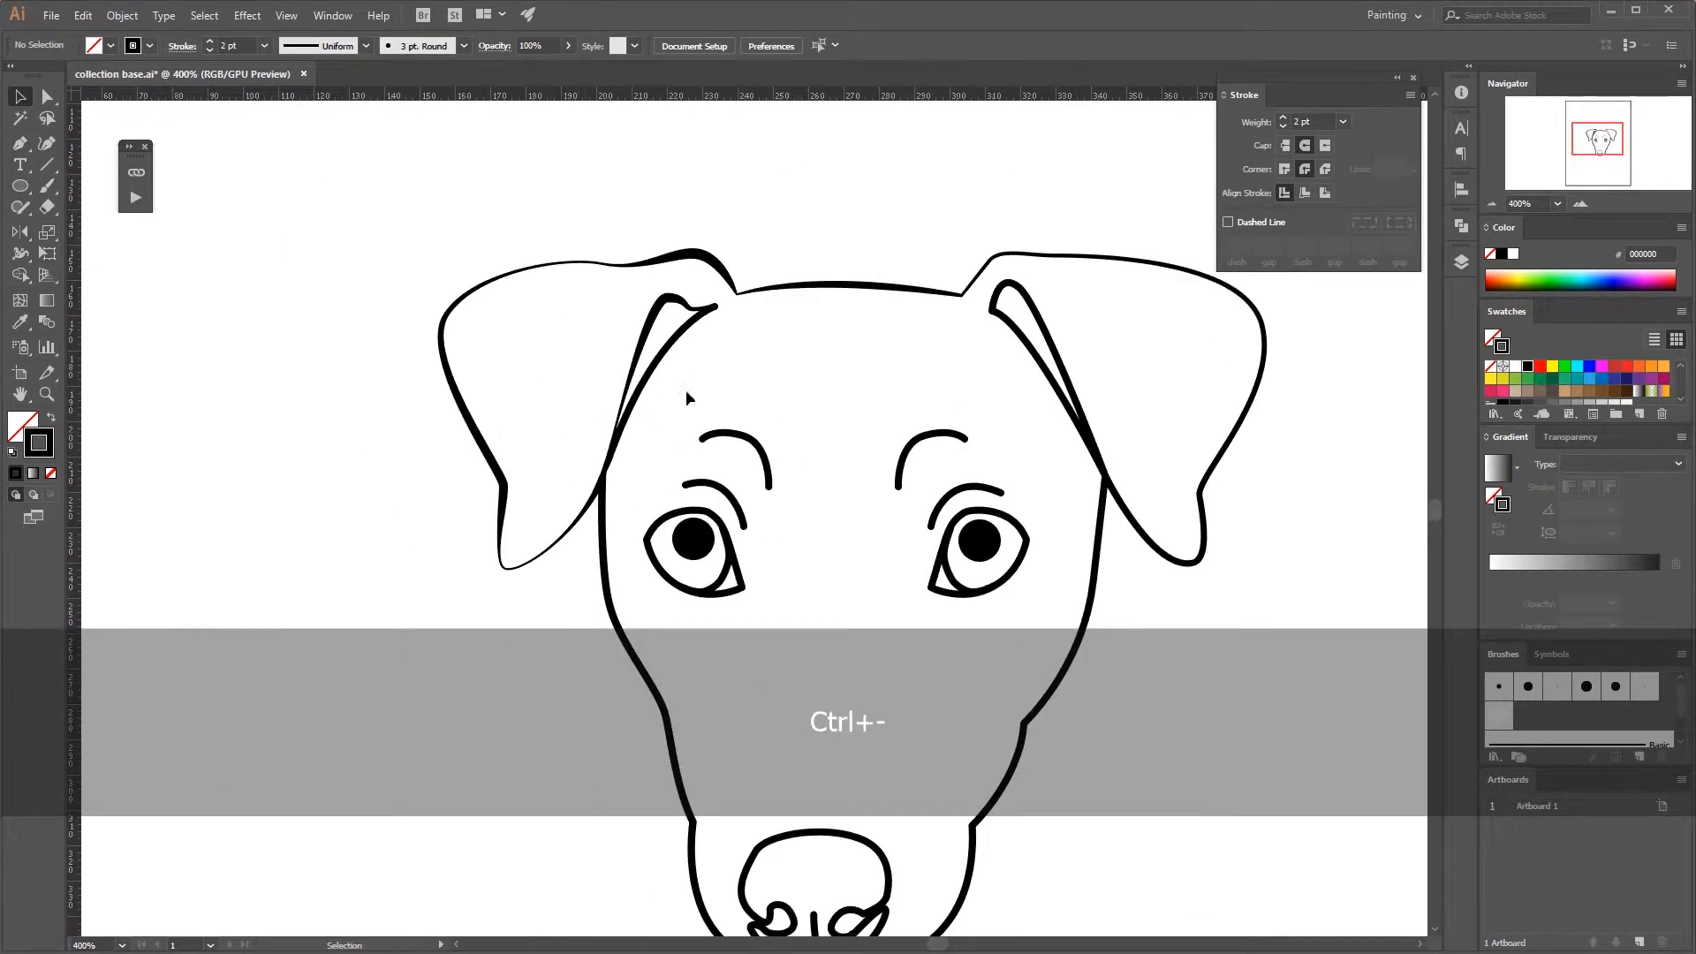
drag(685, 389, 704, 480)
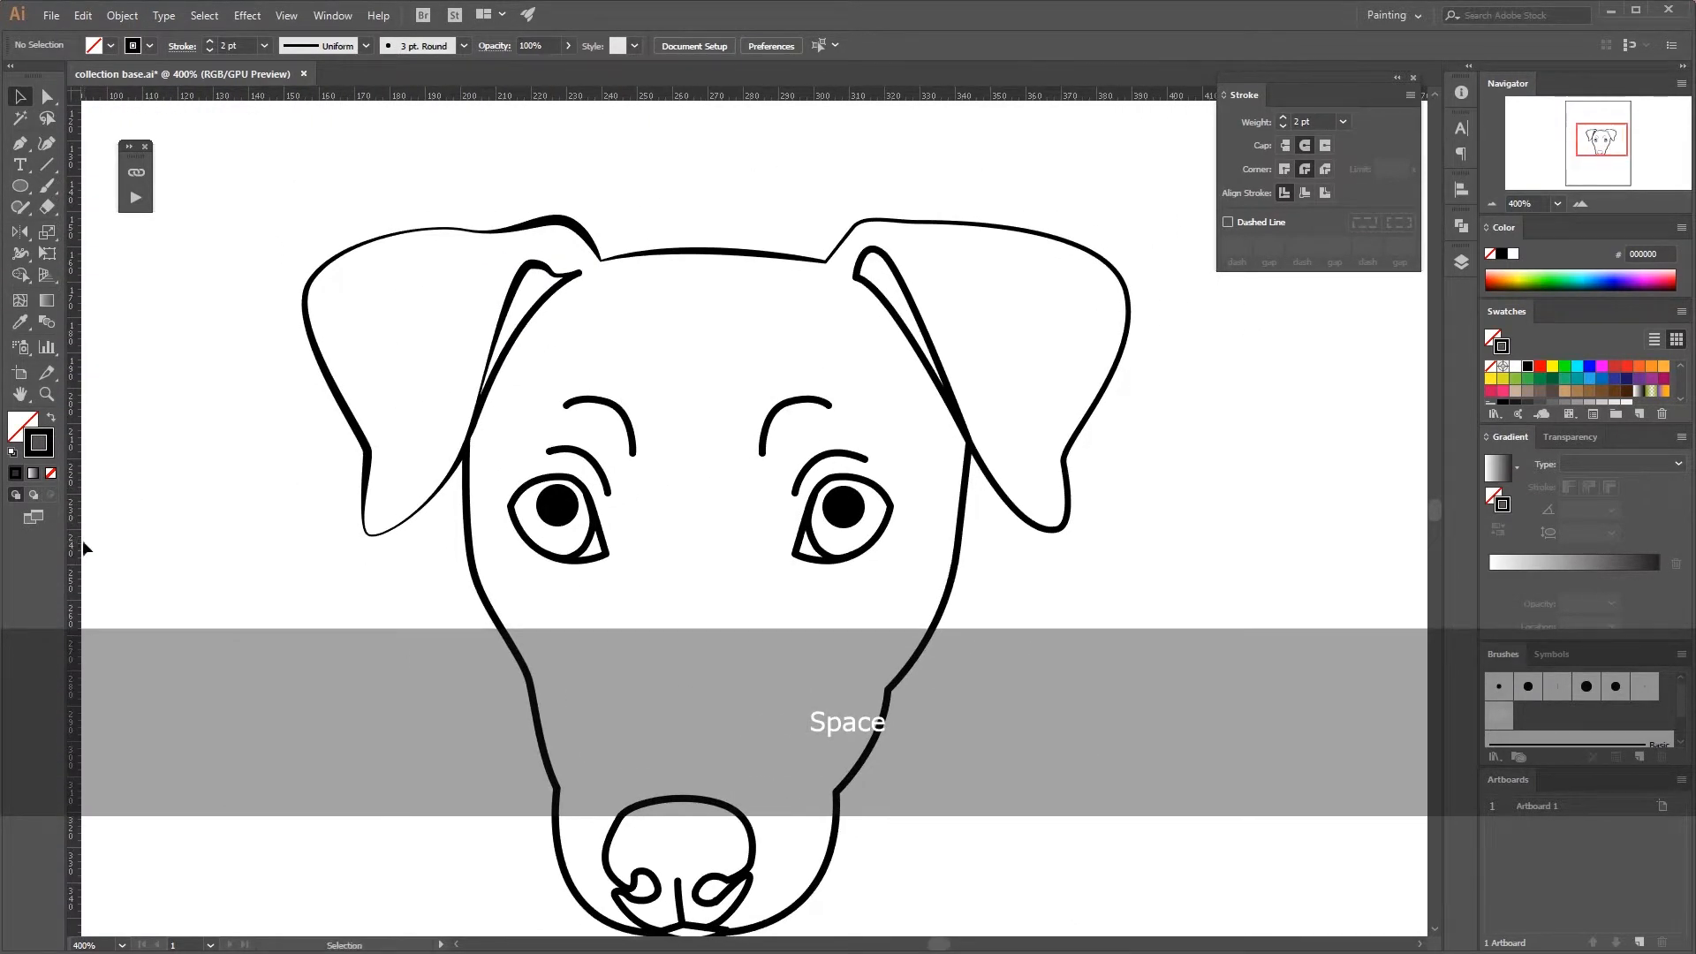
drag(84, 543, 702, 597)
key(v)
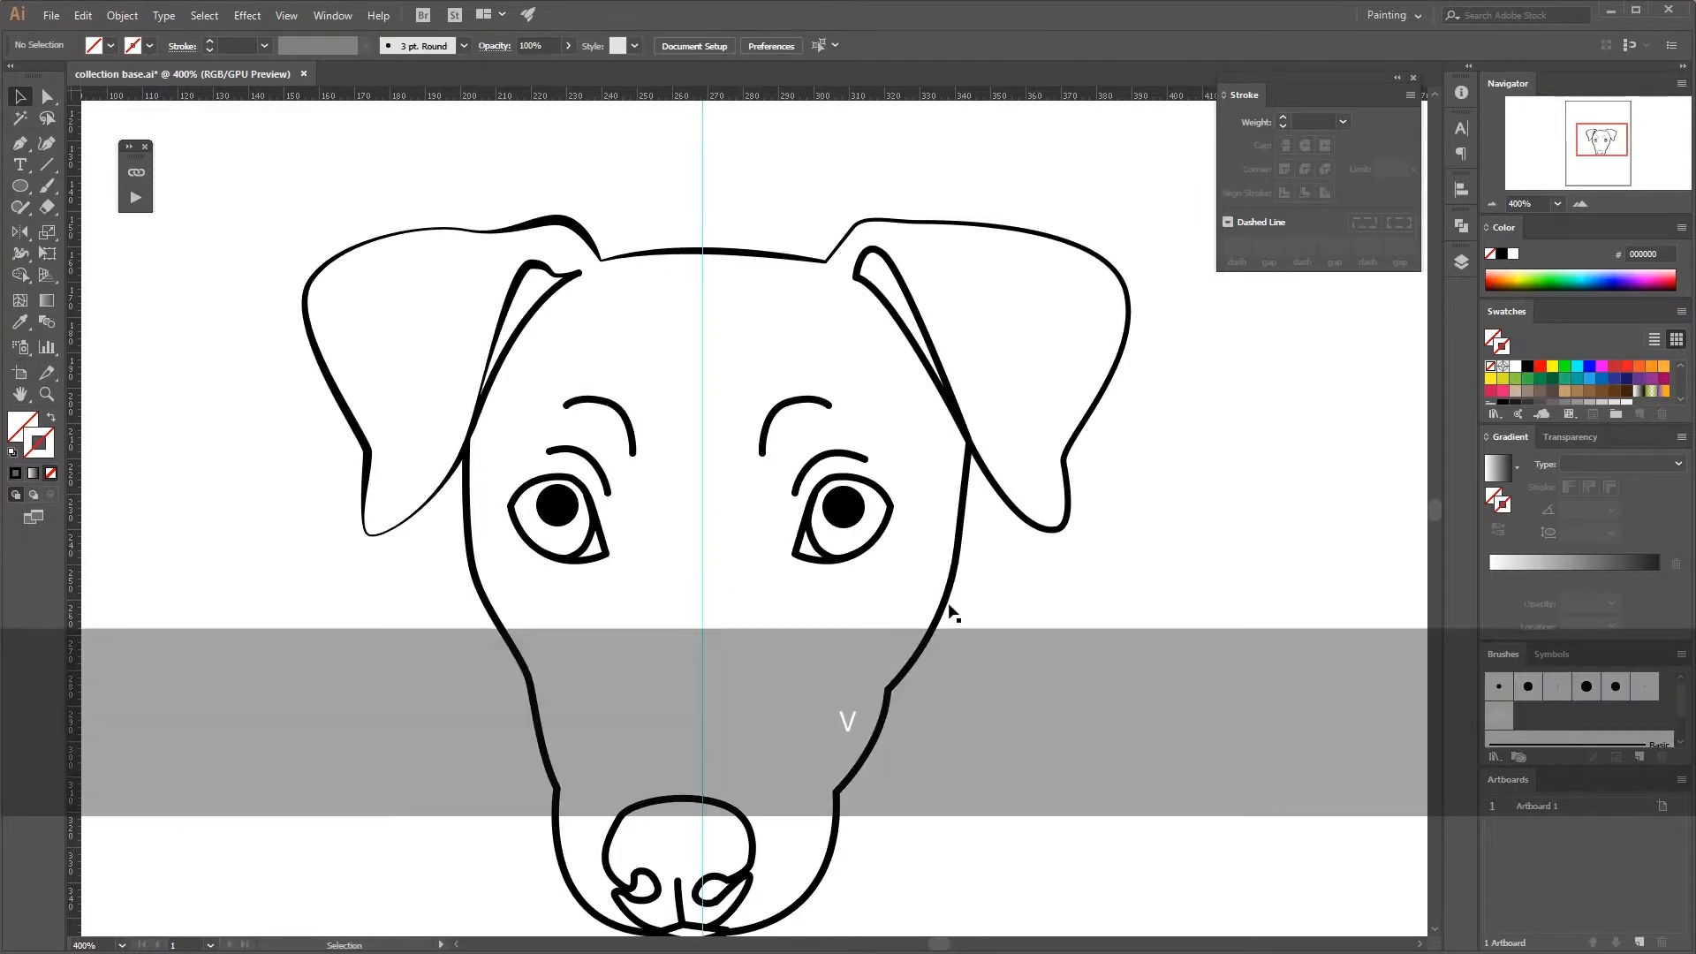
- Rotate the dog head group slightly counterclockwise so that it stands upright along the center guide, and deselect it
click(951, 610)
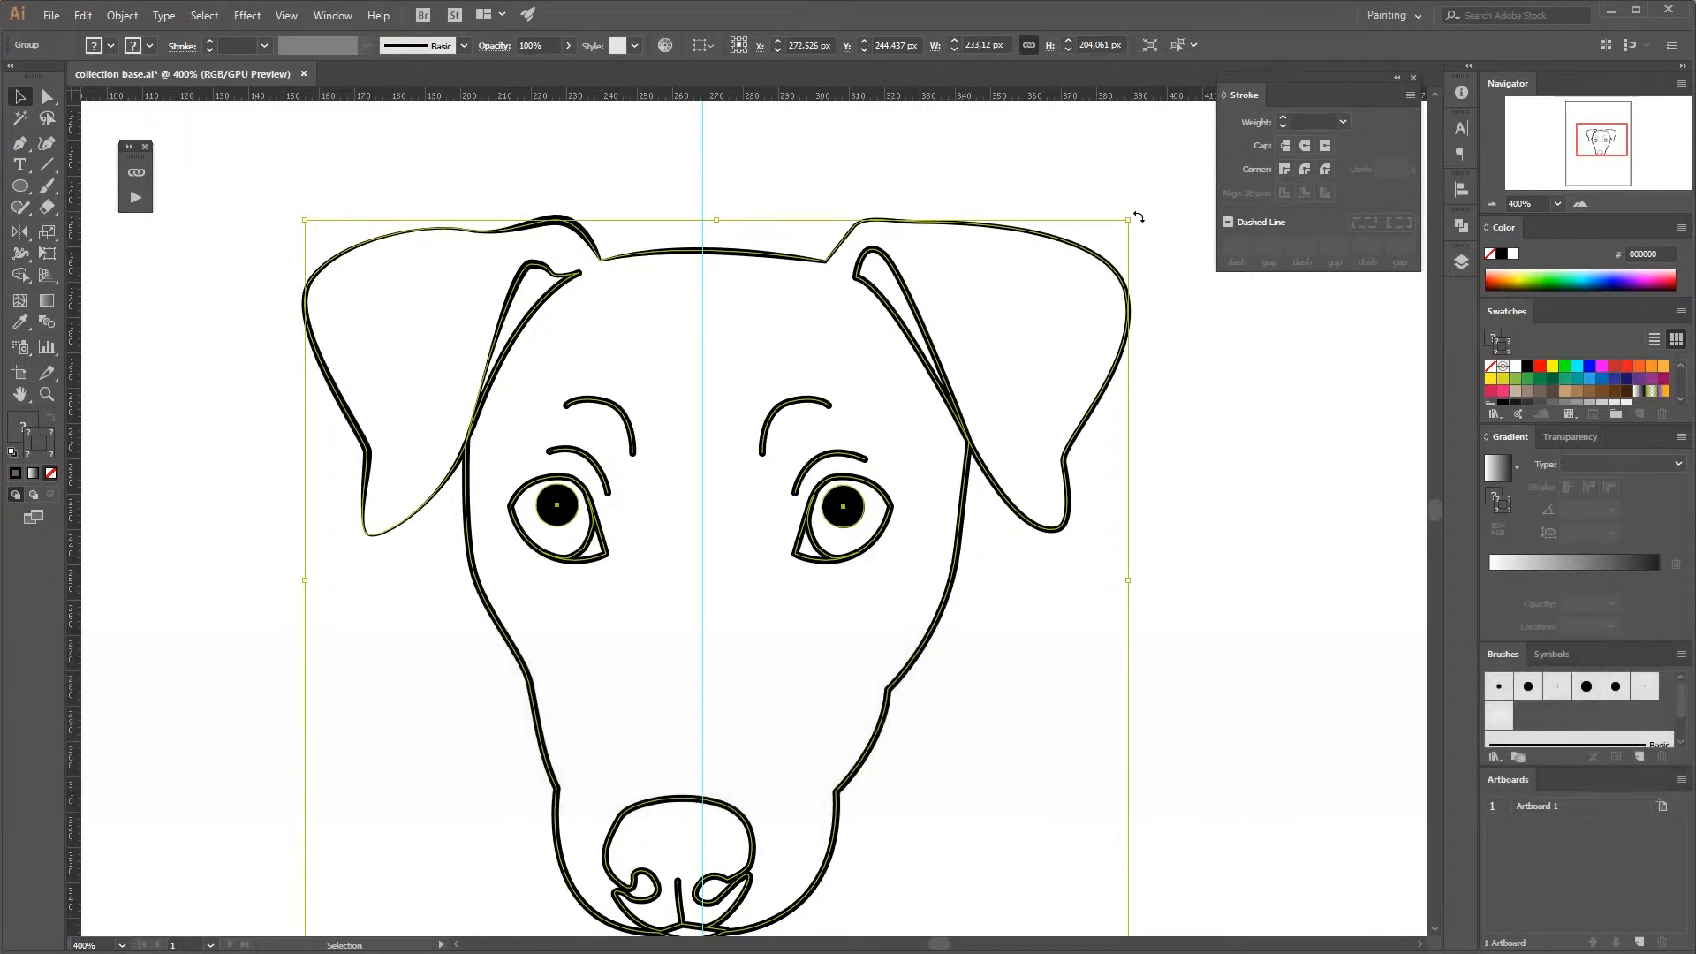
drag(1138, 216, 1122, 176)
drag(1122, 172, 1124, 209)
click(1190, 332)
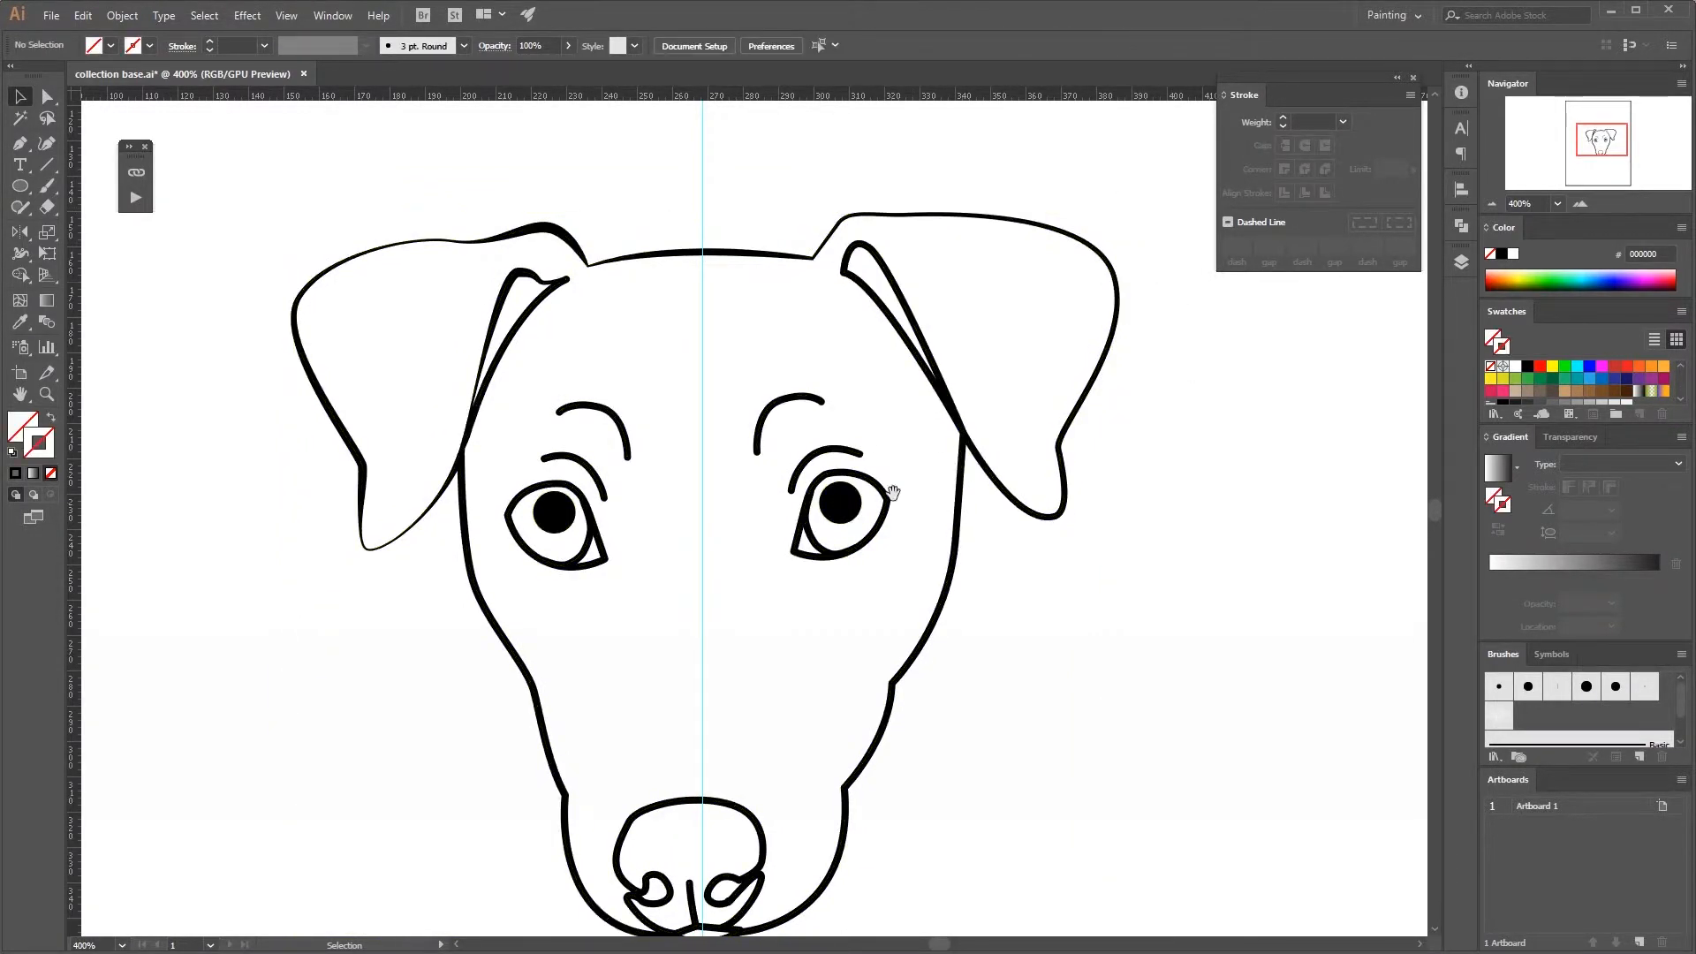
- Nudge the dog head group slightly to the right to center it on the vertical guide, and deselect it
key(space)
drag(891, 510, 913, 476)
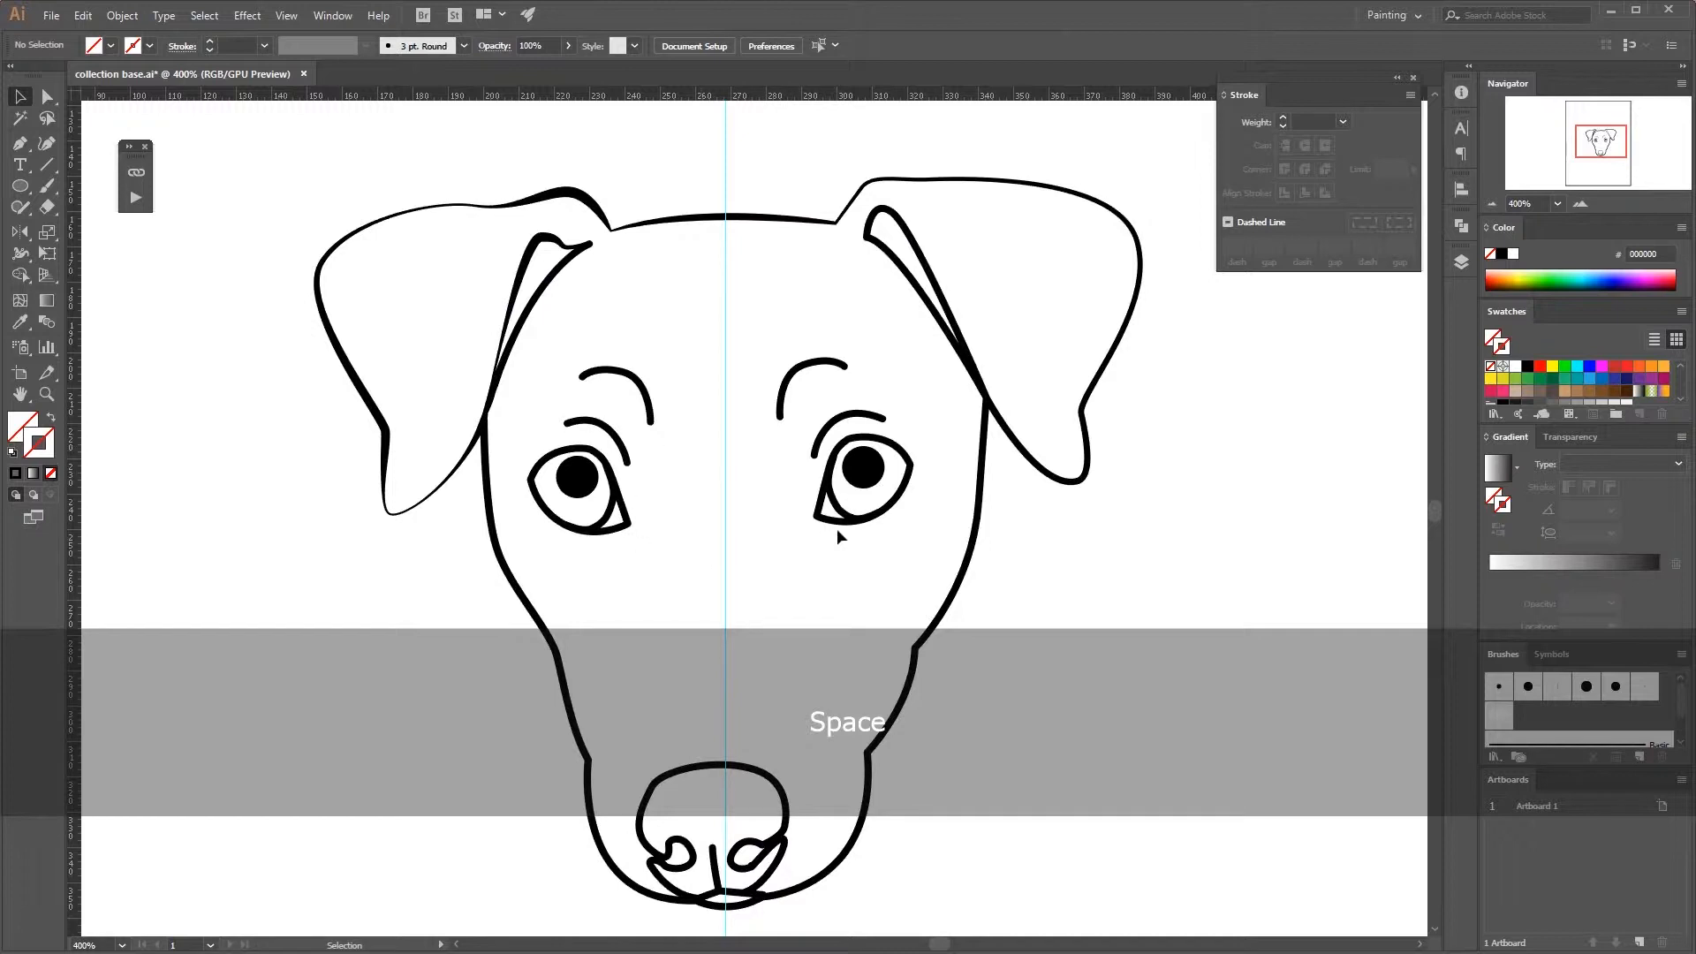
click(854, 461)
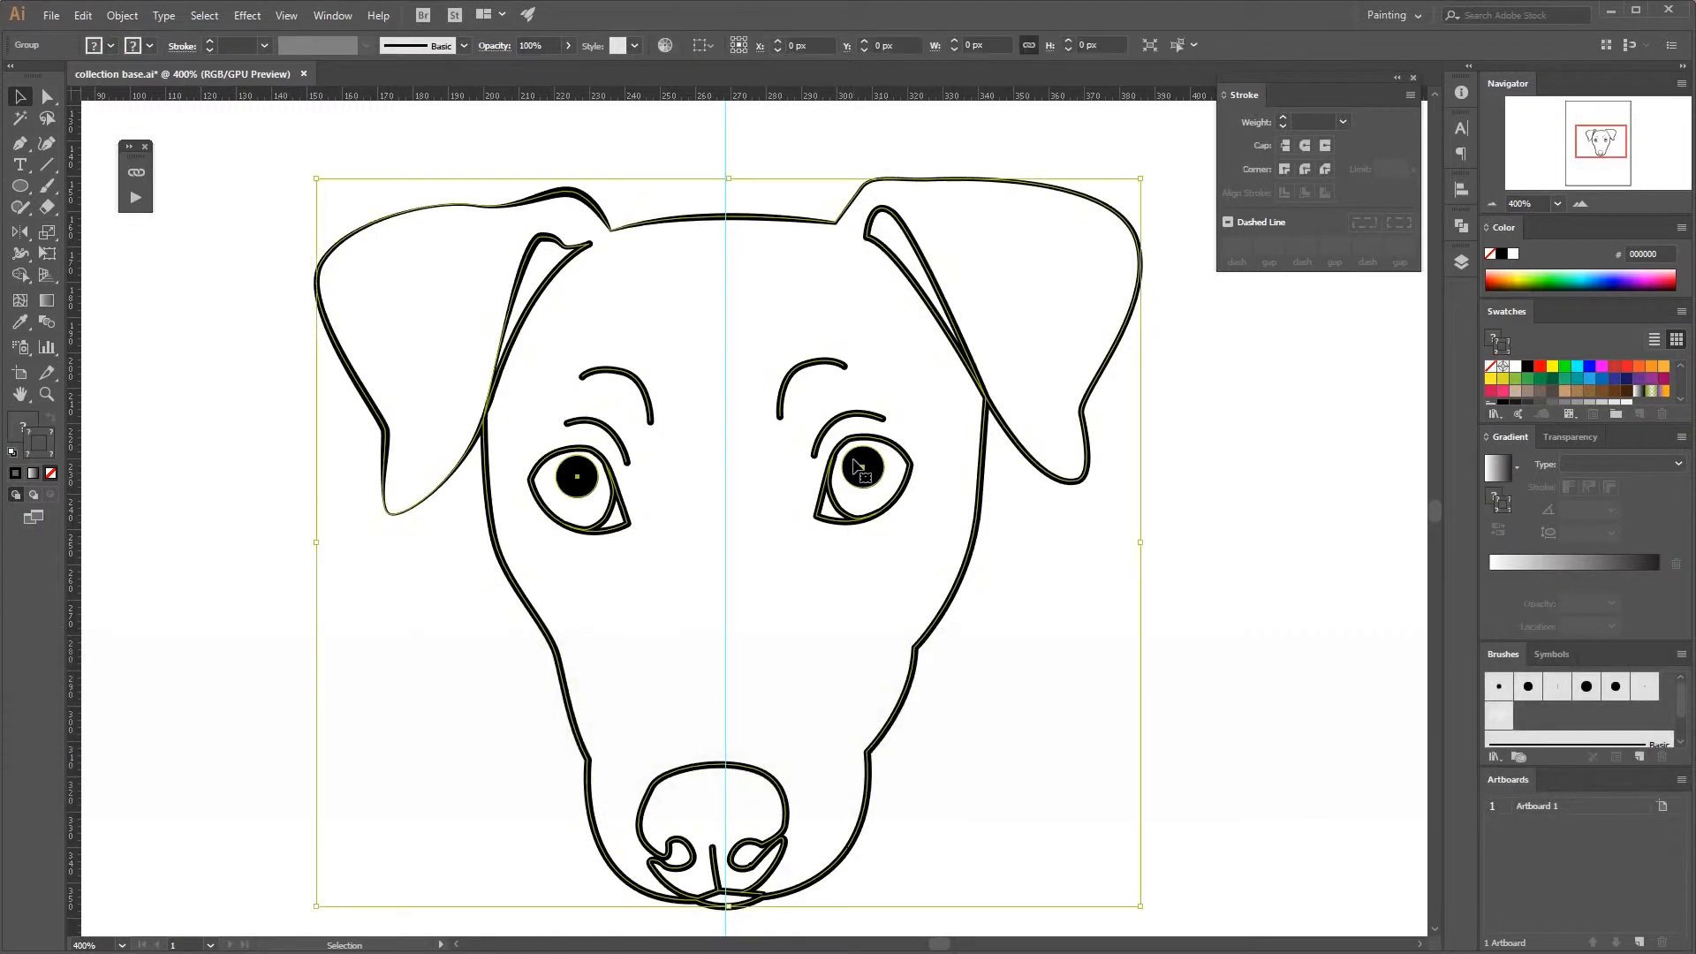
key(Right)
key(Right)
key(Left)
click(1189, 530)
- Taper the outer end of the upper brow line above the left eye to a point with the Width tool
key(space)
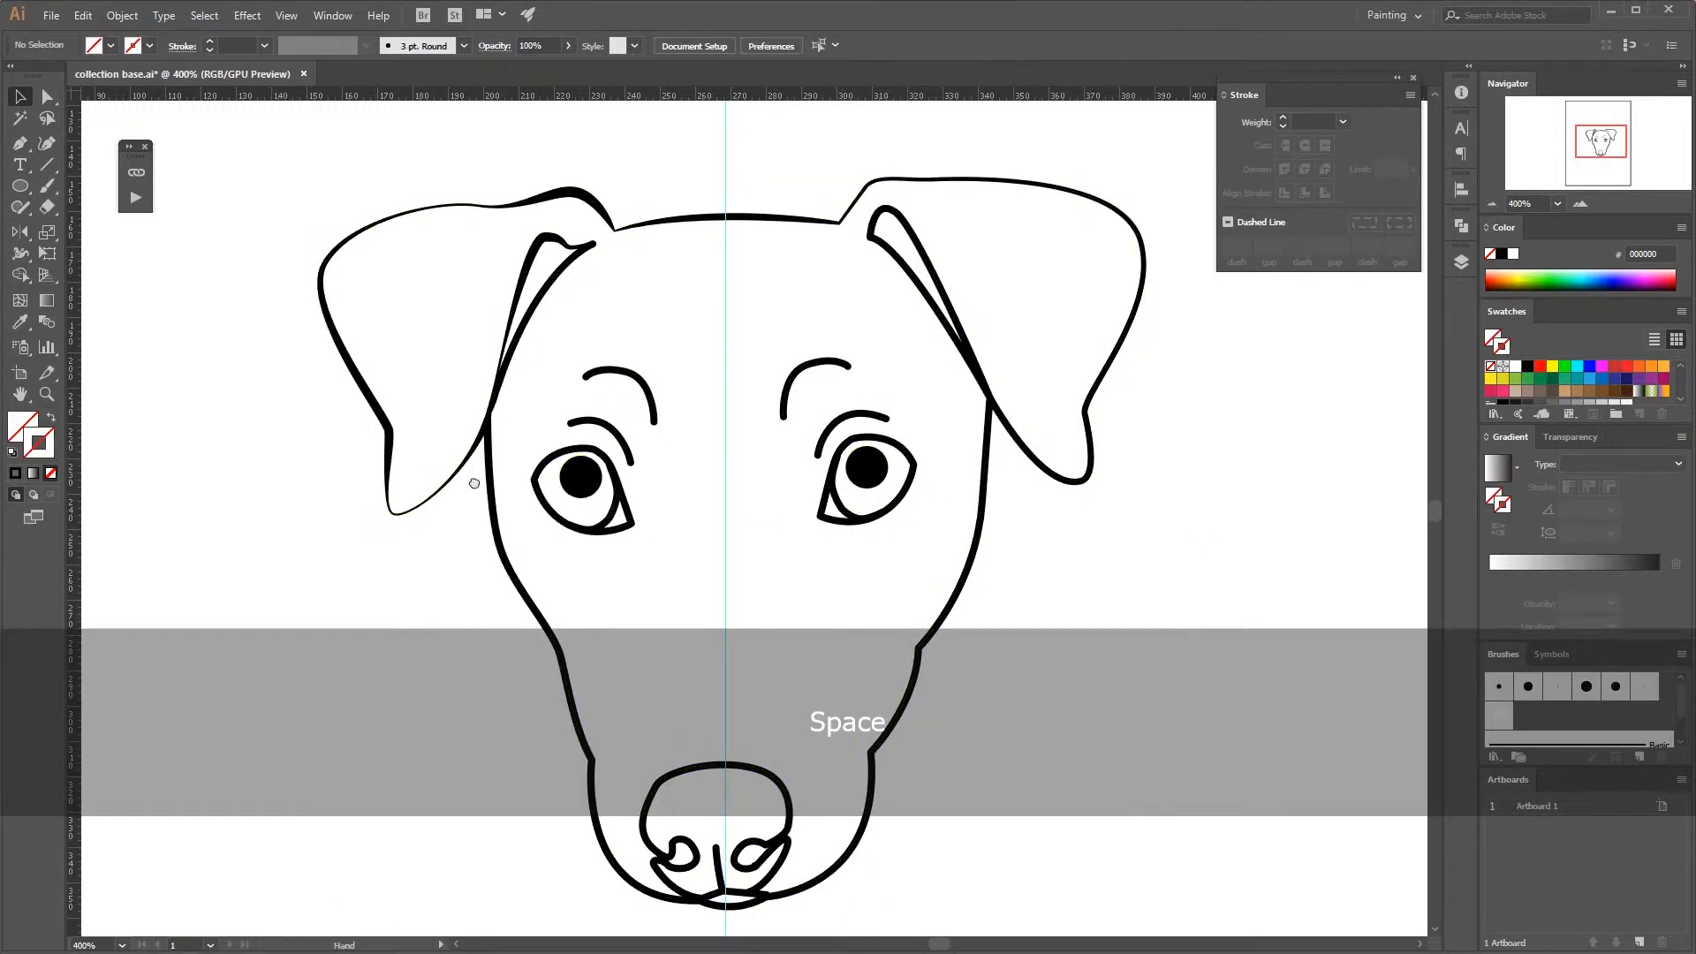
key(ctrl+equal)
key(space)
drag(494, 416, 654, 377)
key(ctrl+minus)
key(space)
drag(551, 398, 541, 474)
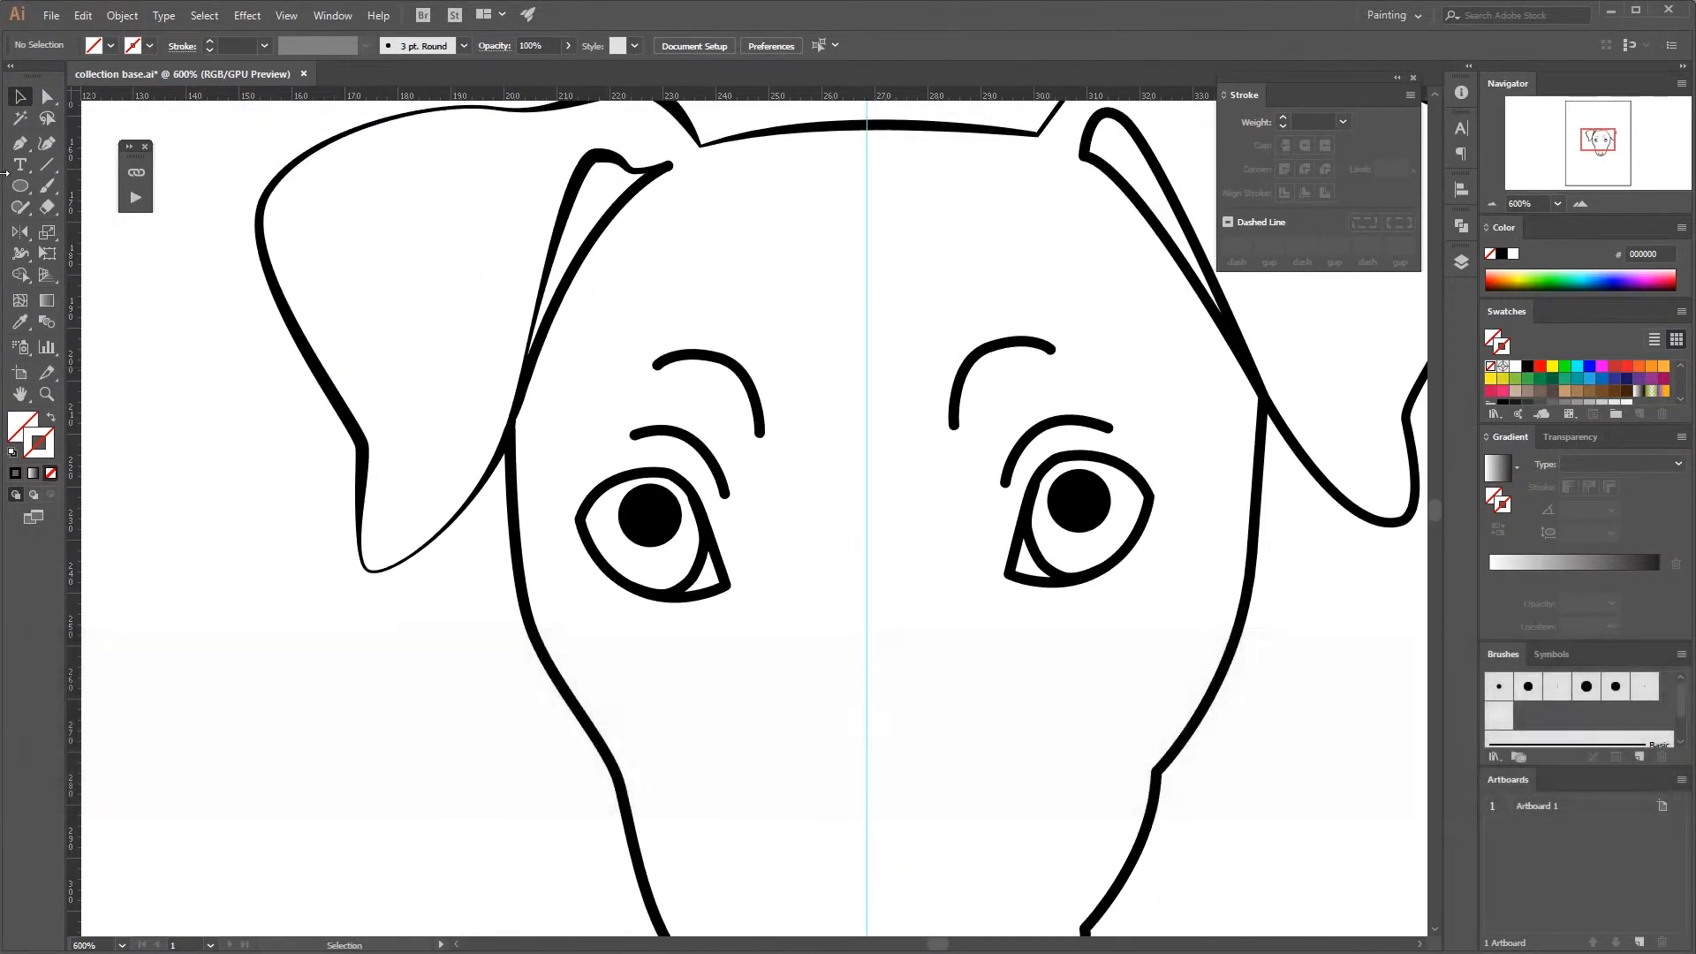
click(22, 254)
drag(660, 368, 660, 383)
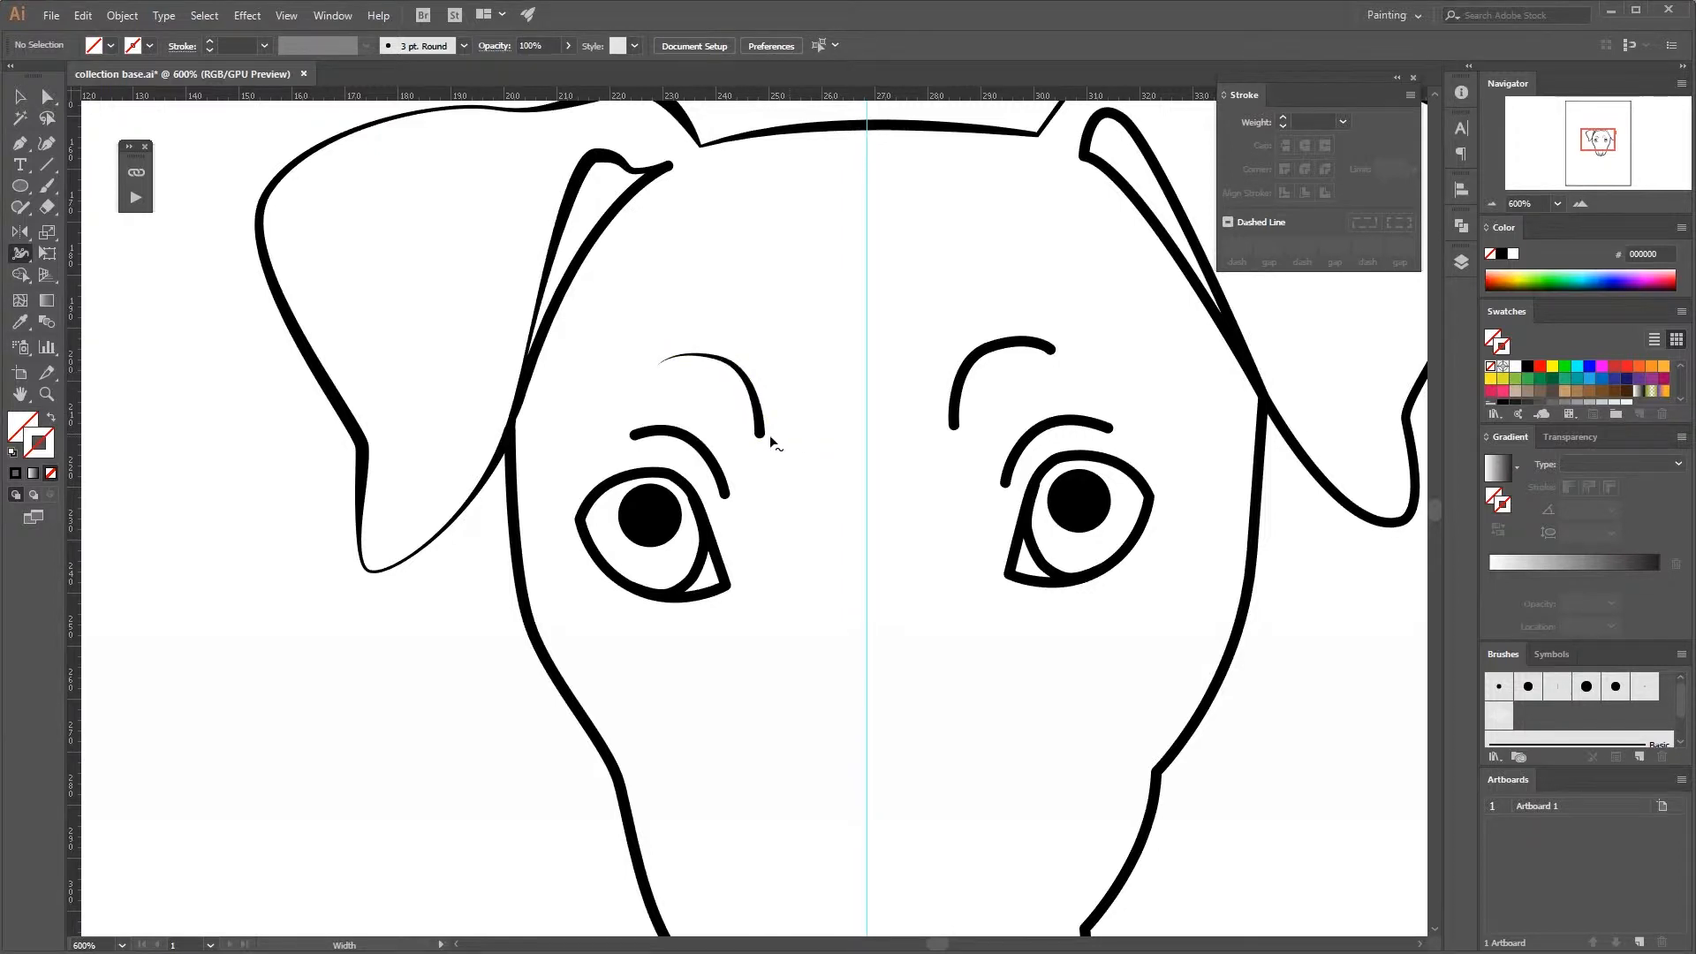
- Taper the inner end of the left upper brow line and adjust its stroke thickness at the bend
mouse_move(765, 434)
mouse_down()
mouse_move(788, 435)
mouse_move(757, 446)
mouse_up()
key(ctrl)
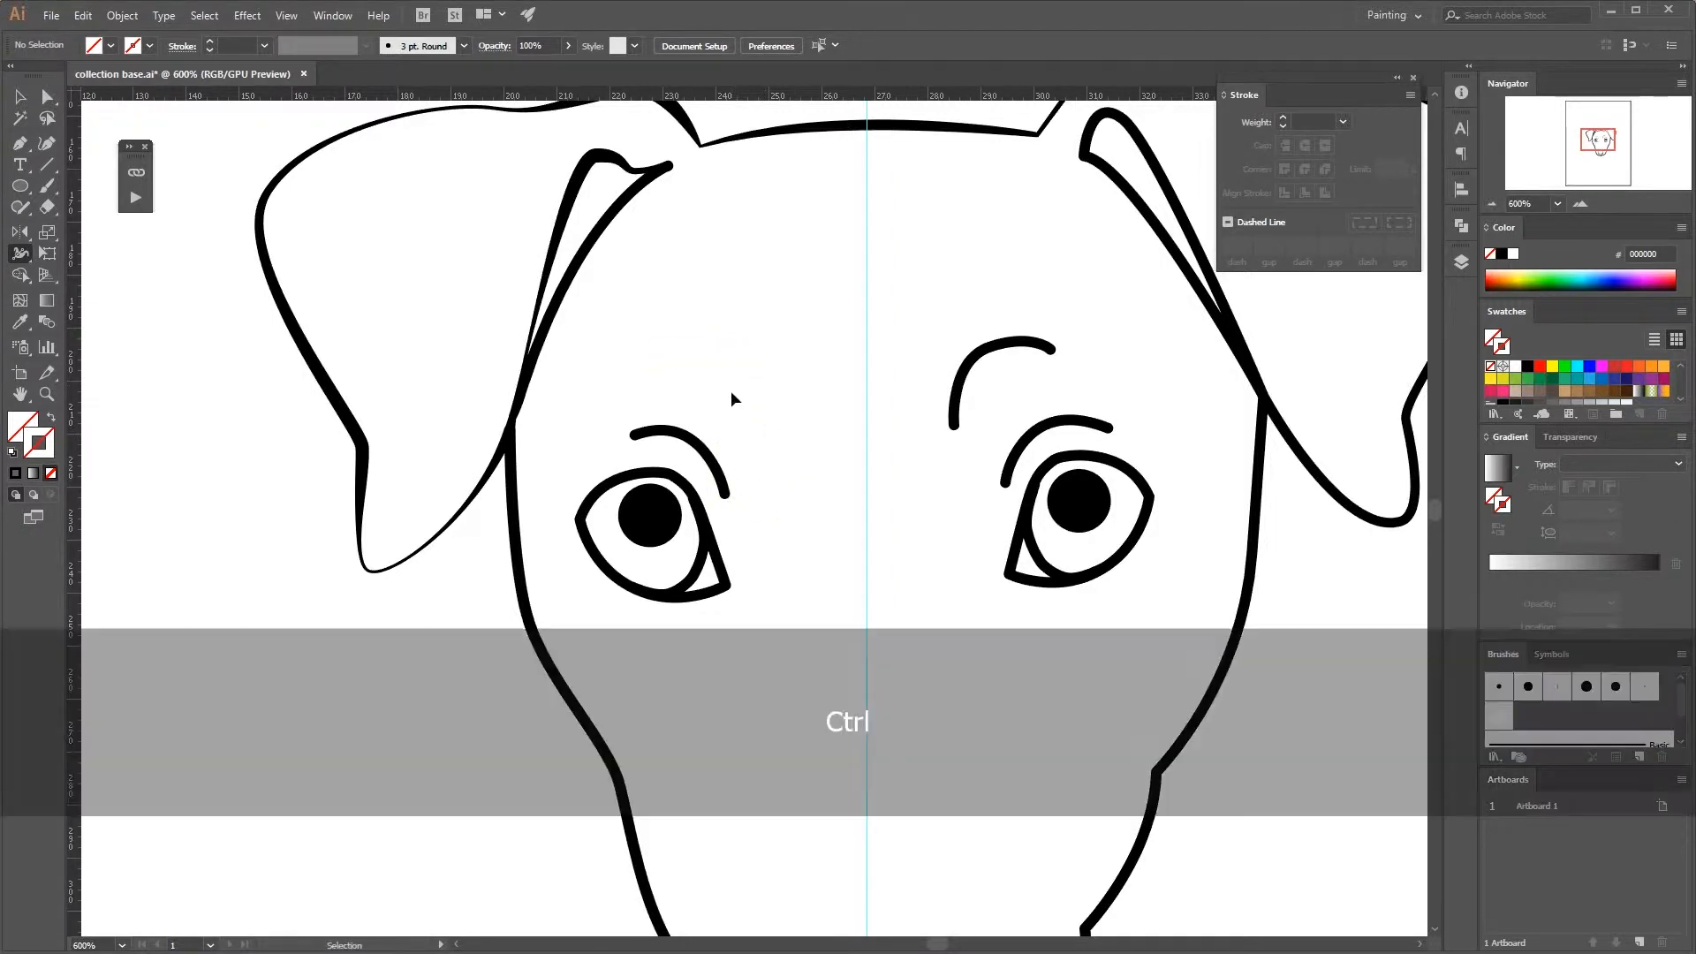
key(ctrl+z)
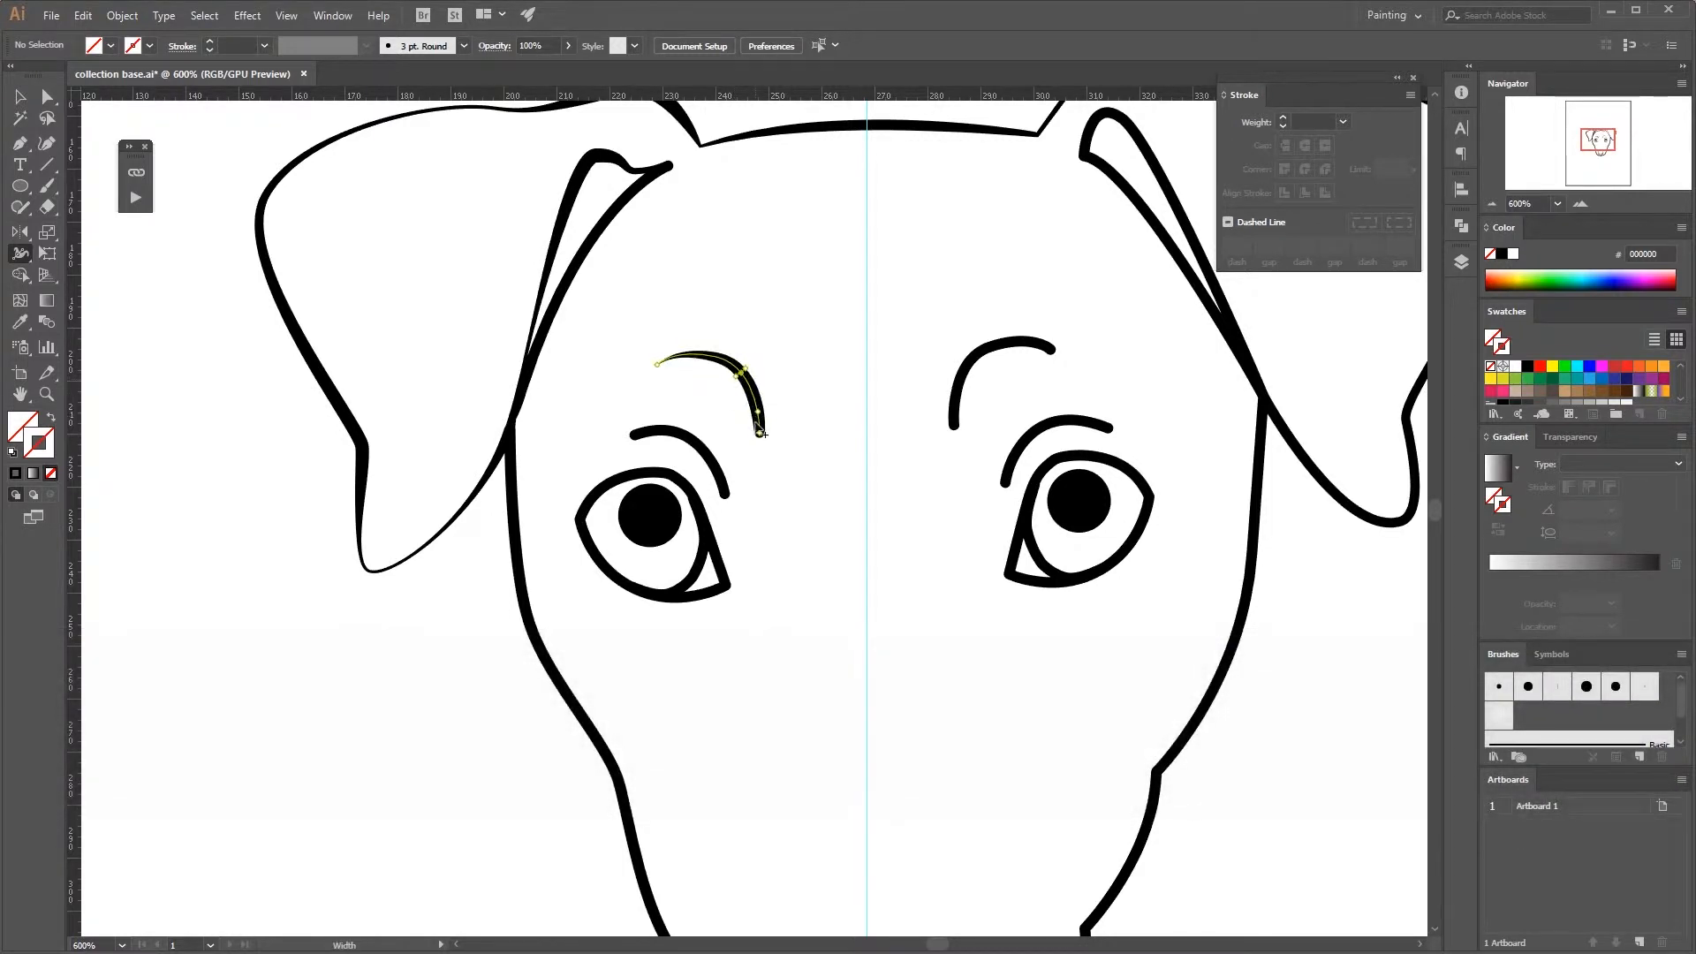
drag(760, 439, 783, 436)
drag(746, 369, 743, 372)
key(v)
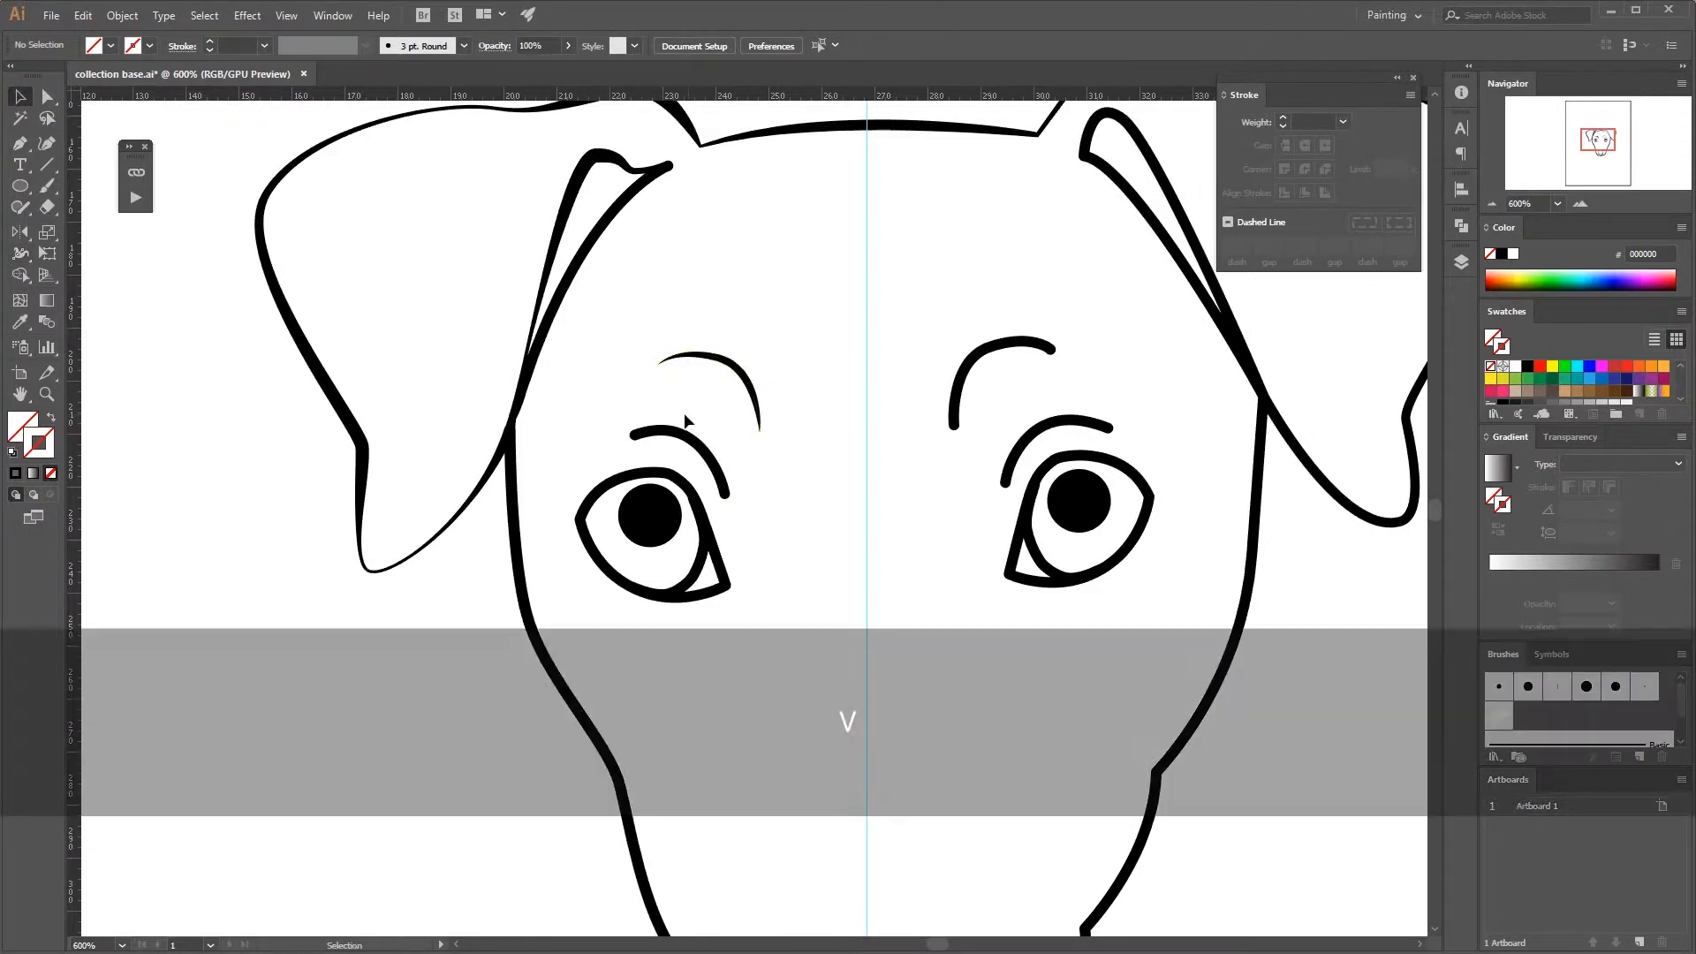
- Taper both ends of the lower arc above the left eye and thin the eye outline to a point at its inner corner
mouse_move(809, 466)
mouse_down()
mouse_move(776, 386)
mouse_move(710, 394)
mouse_up()
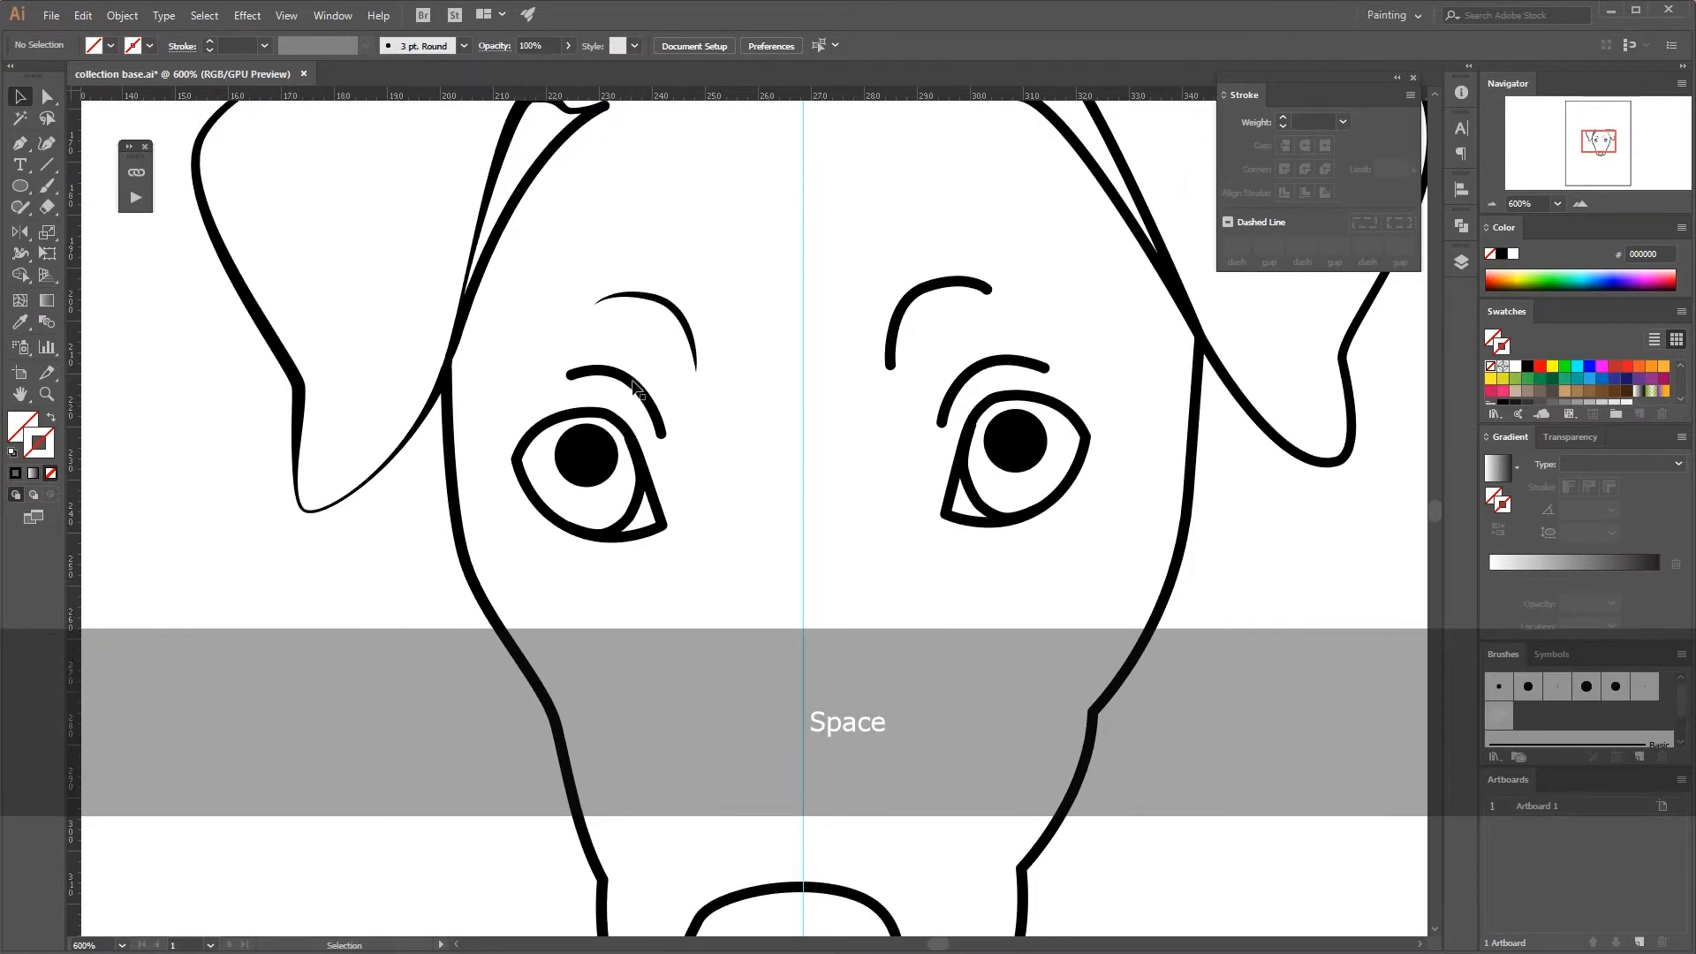
click(514, 384)
click(363, 410)
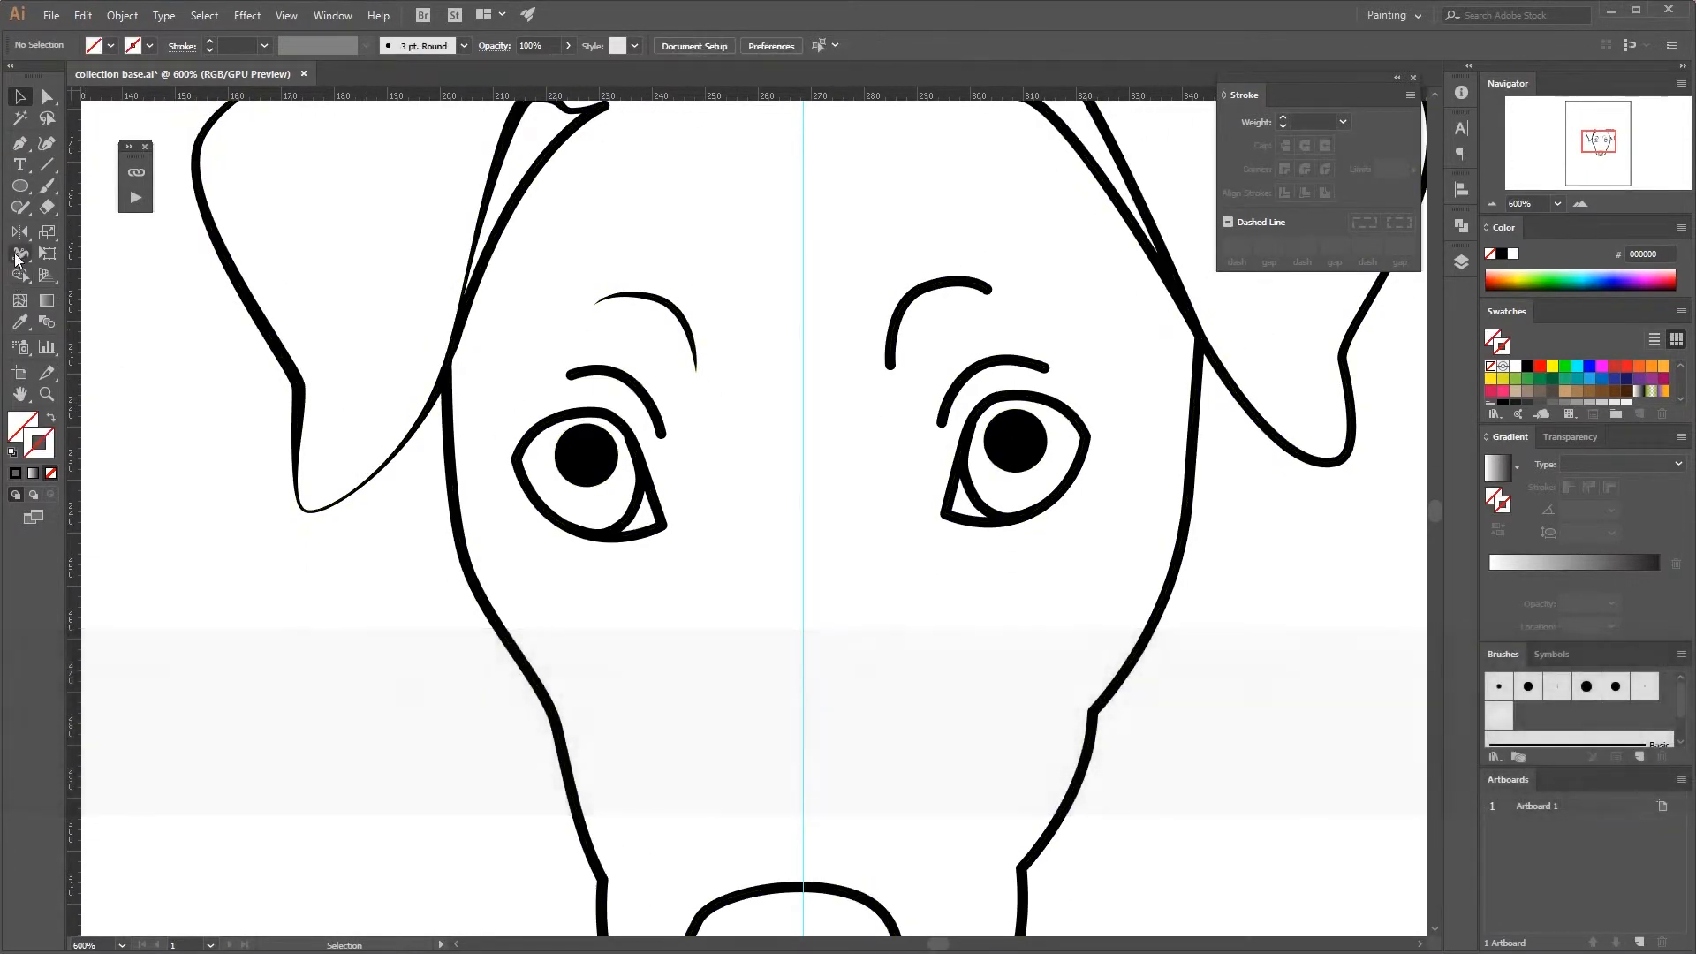
key(shift+w)
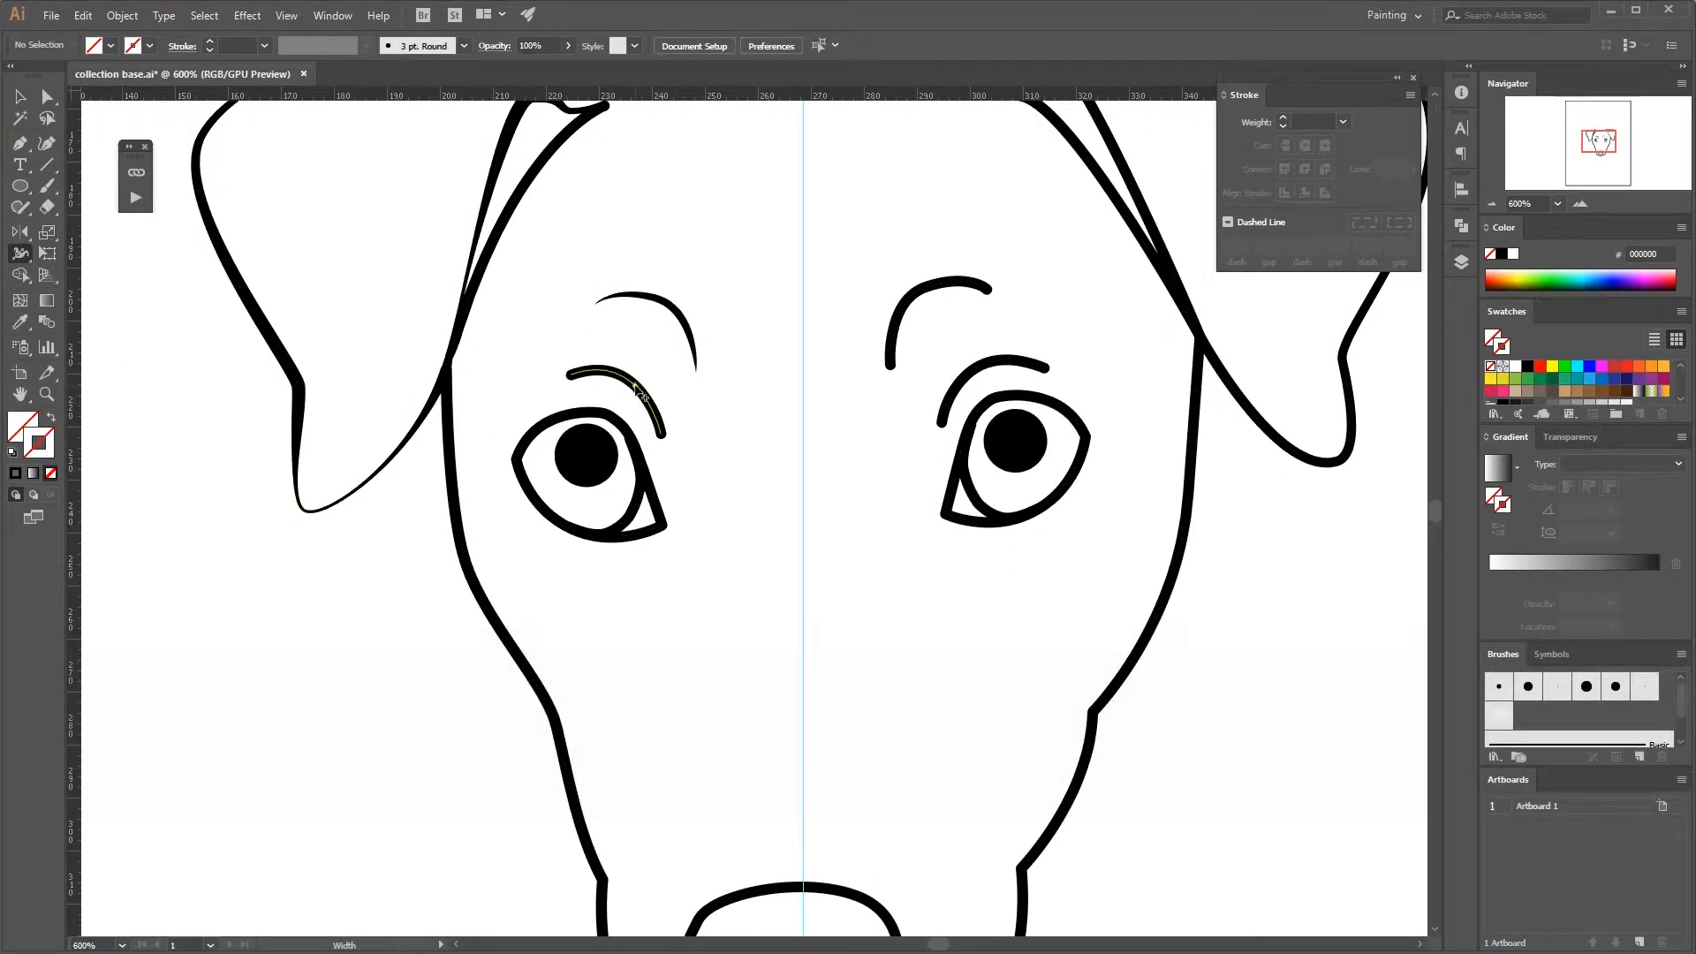
drag(634, 387, 661, 434)
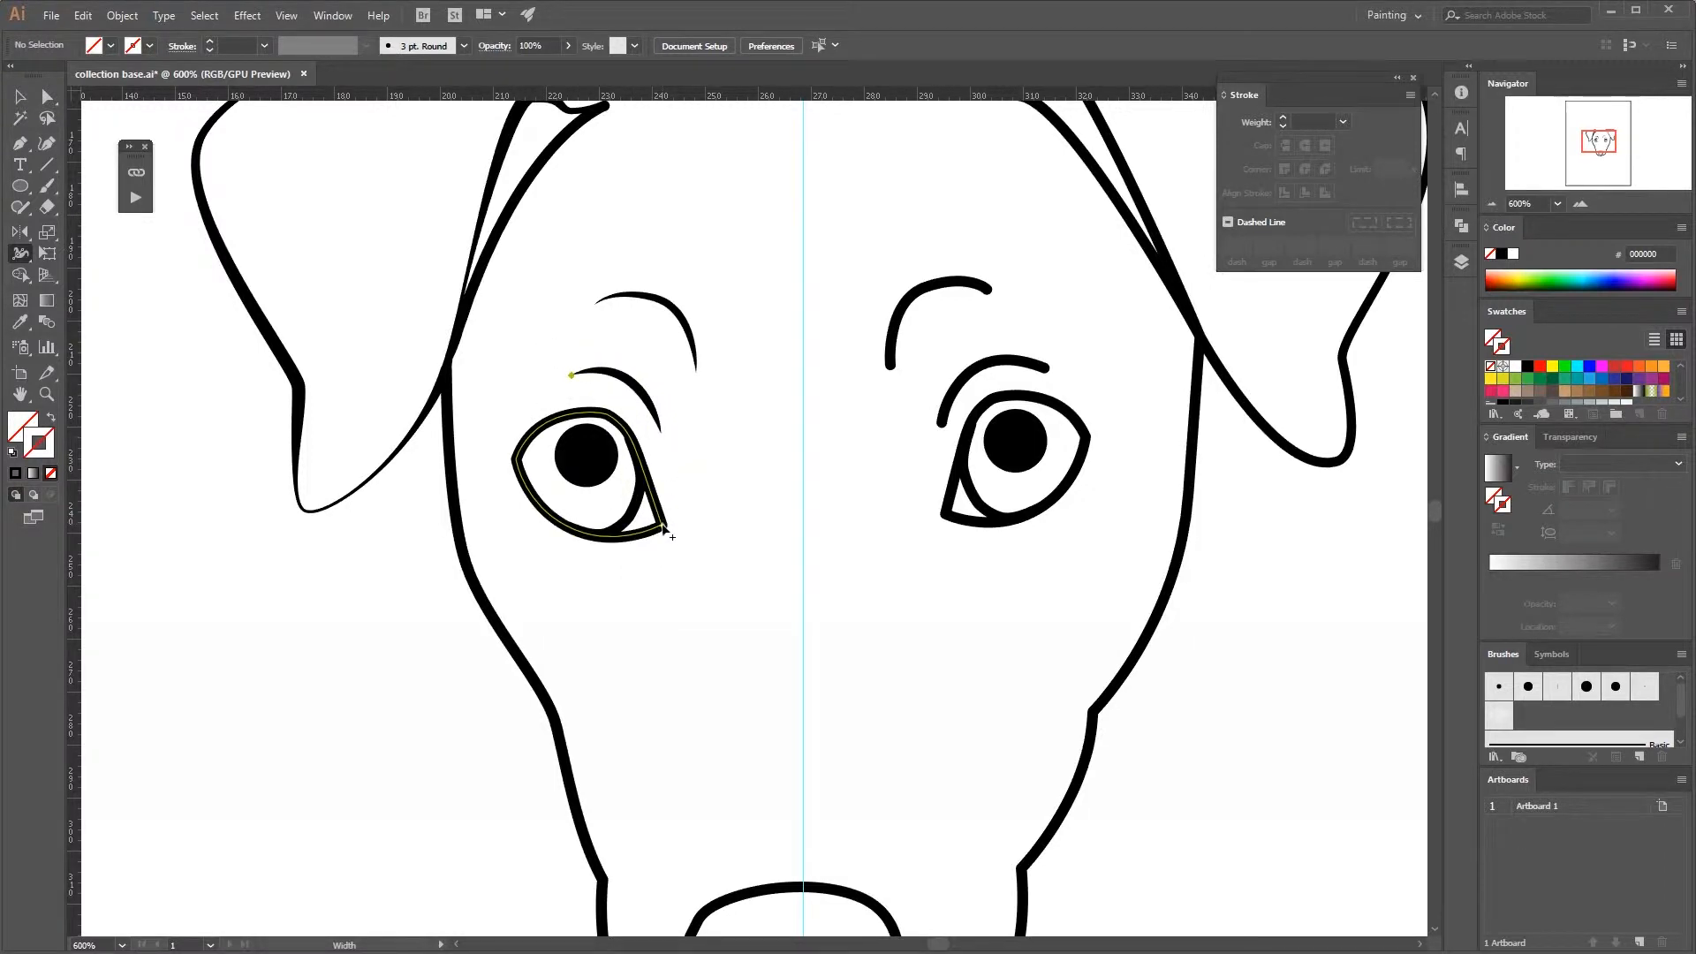
mouse_move(663, 523)
mouse_down()
mouse_move(556, 484)
mouse_move(566, 538)
mouse_move(635, 512)
mouse_move(567, 532)
mouse_up()
click(20, 98)
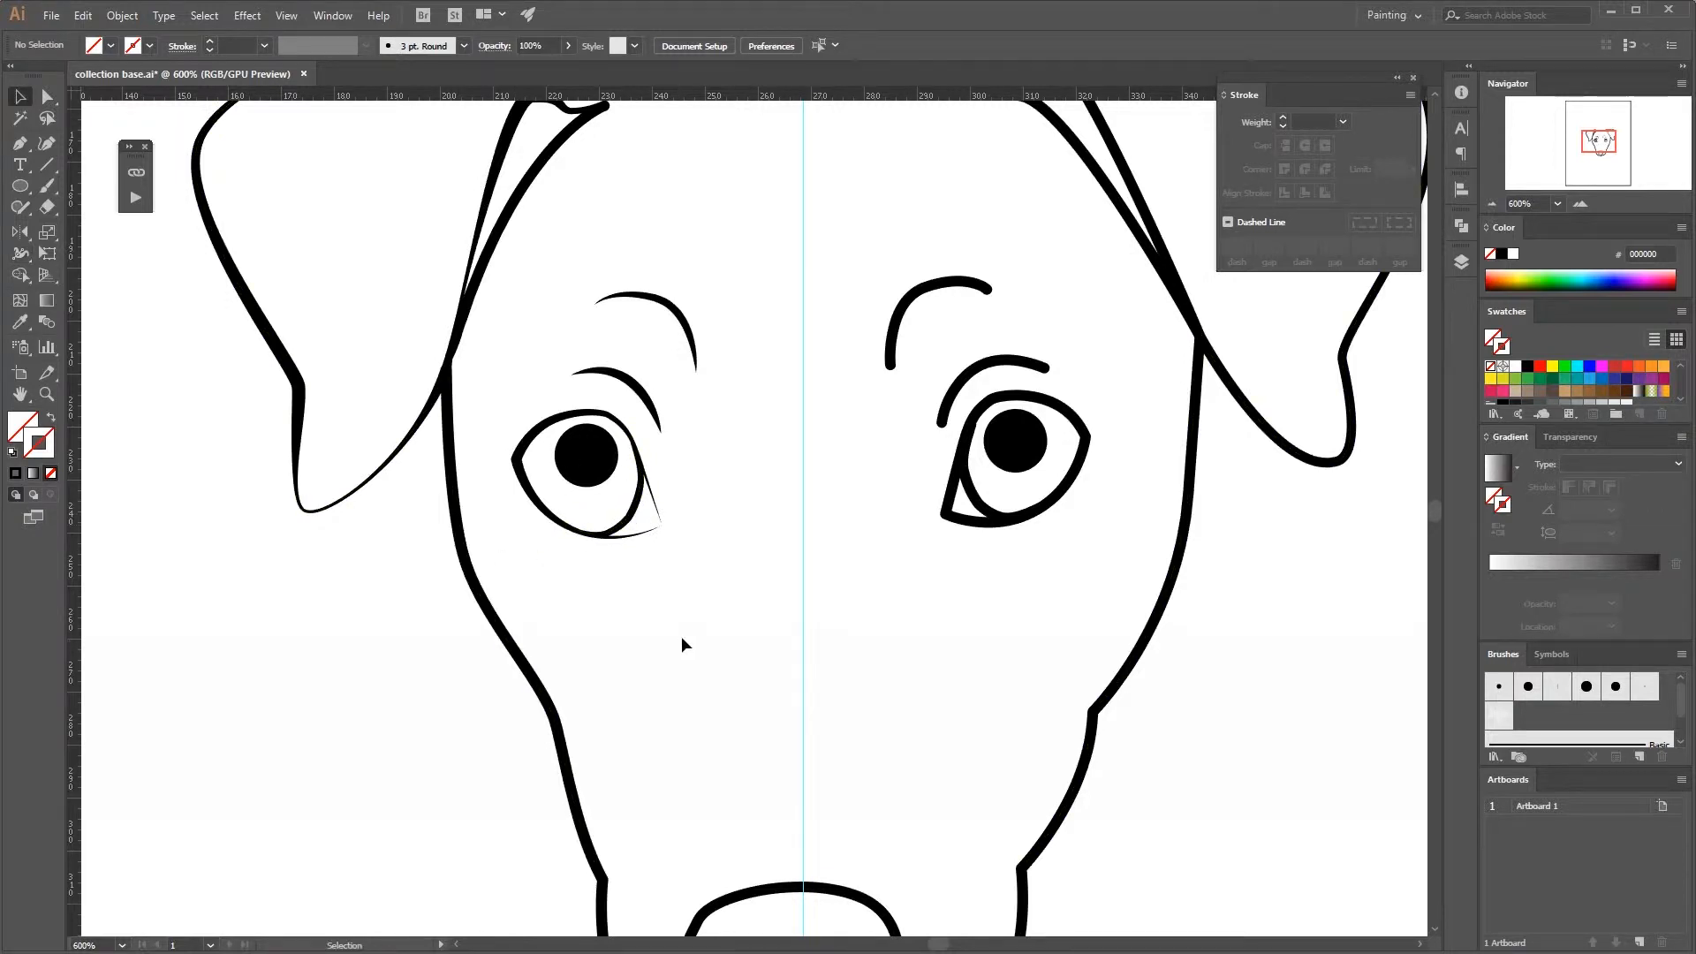
- Thin the head outline along the left cheek and thicken it at the bend where the muzzle begins
scroll(680, 635, down, 3)
click(21, 255)
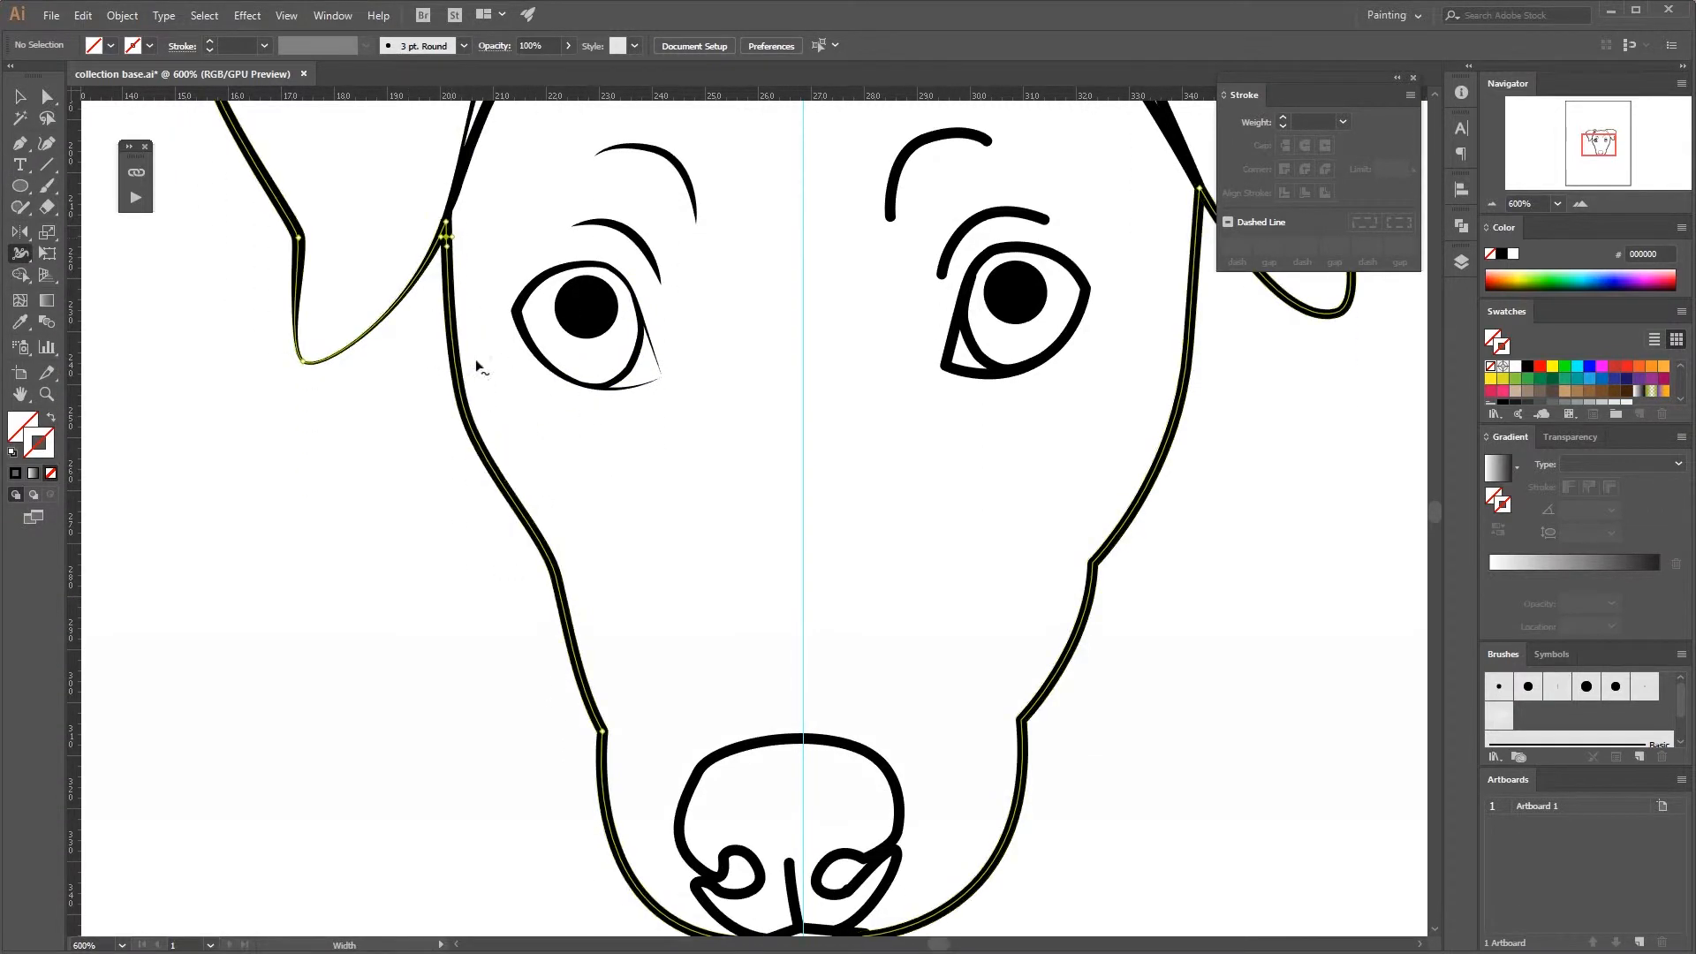
drag(483, 444, 478, 450)
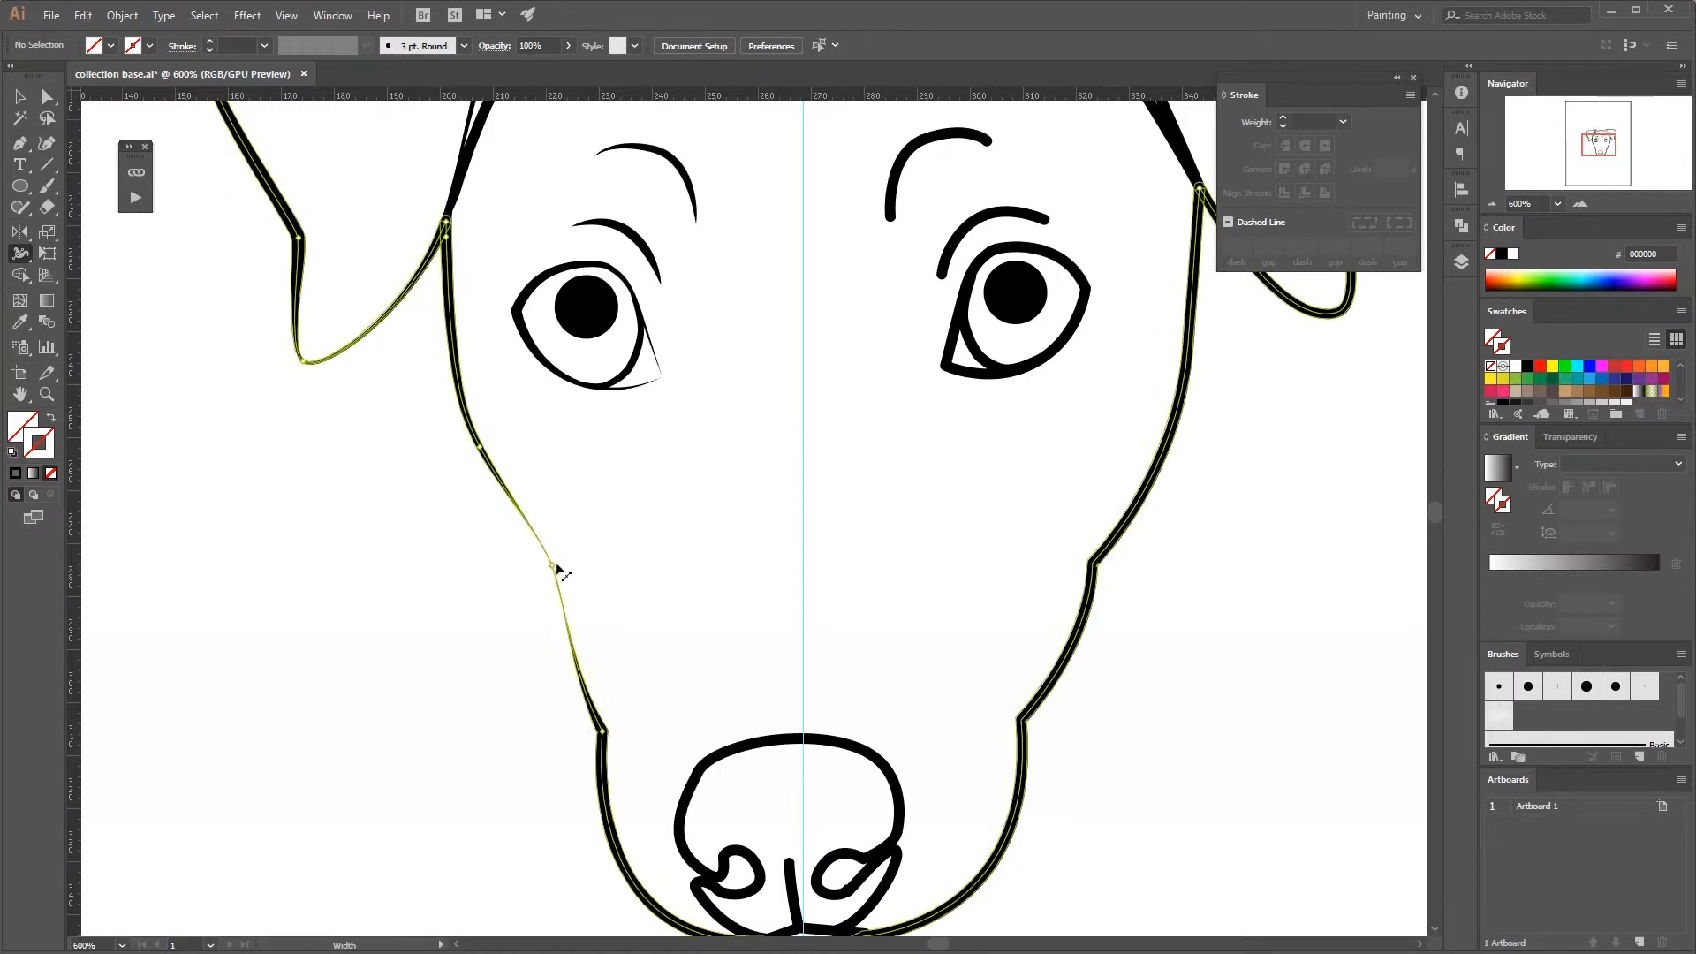
key(ctrl+z)
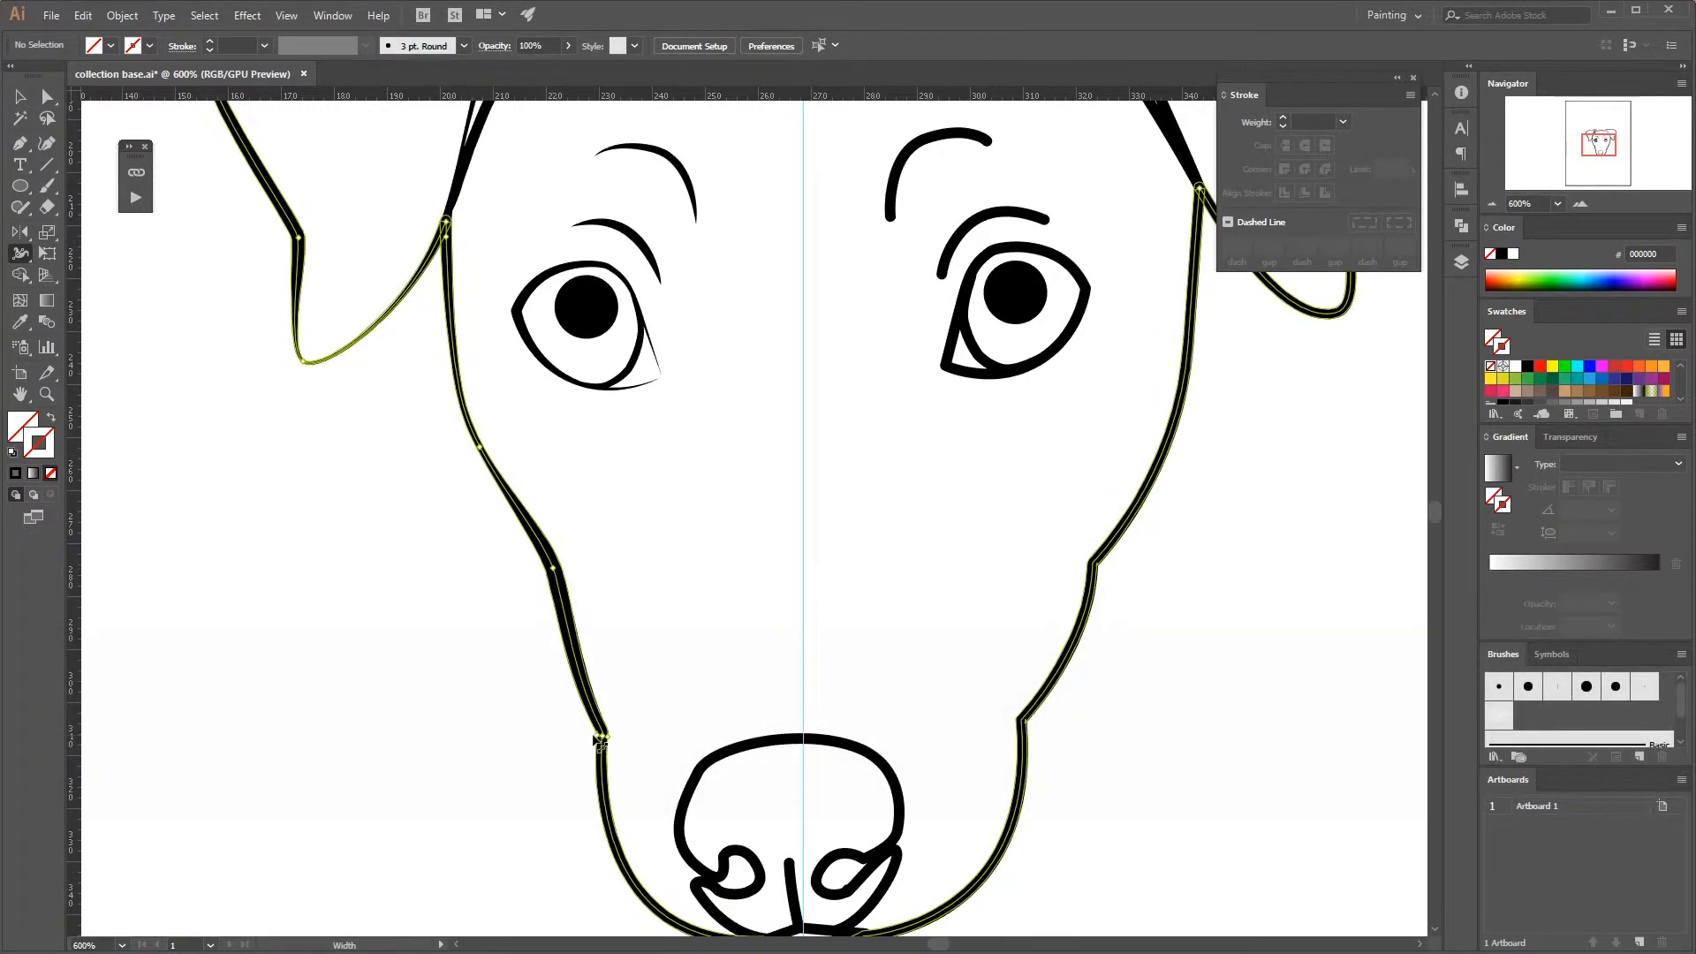
- Thin the nose outline at its top center and near the left nostril, and adjust the width point on its upper-left side
scroll(727, 829, down, 3)
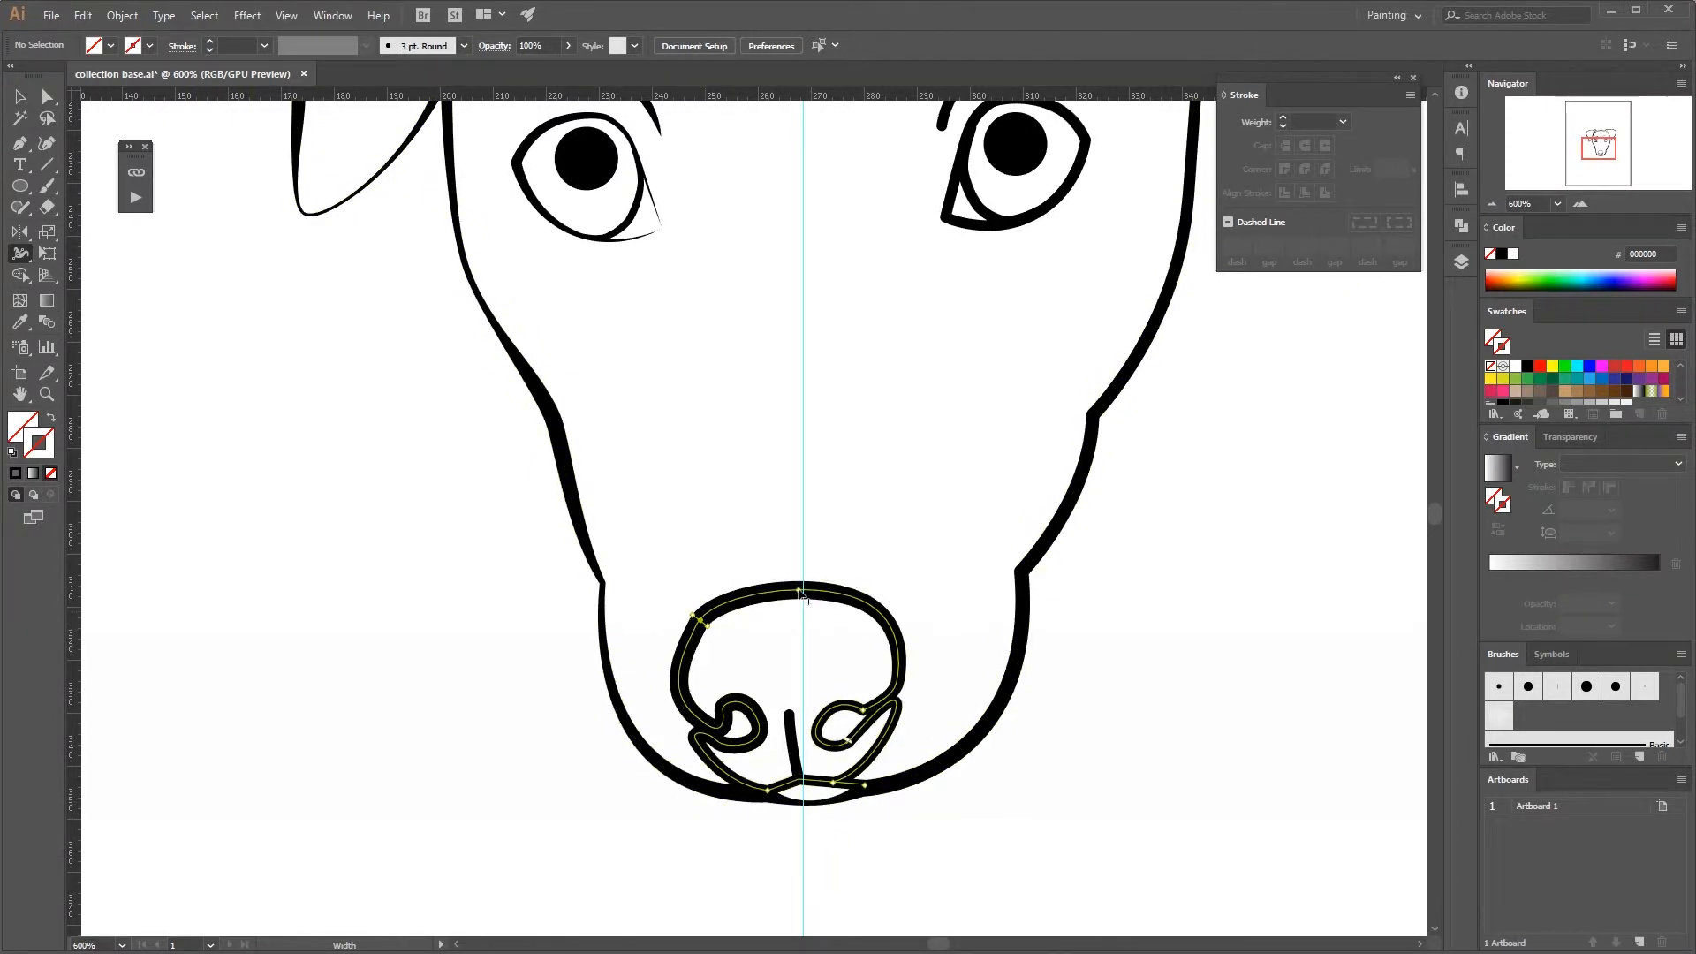
drag(801, 589, 801, 596)
drag(692, 712, 690, 717)
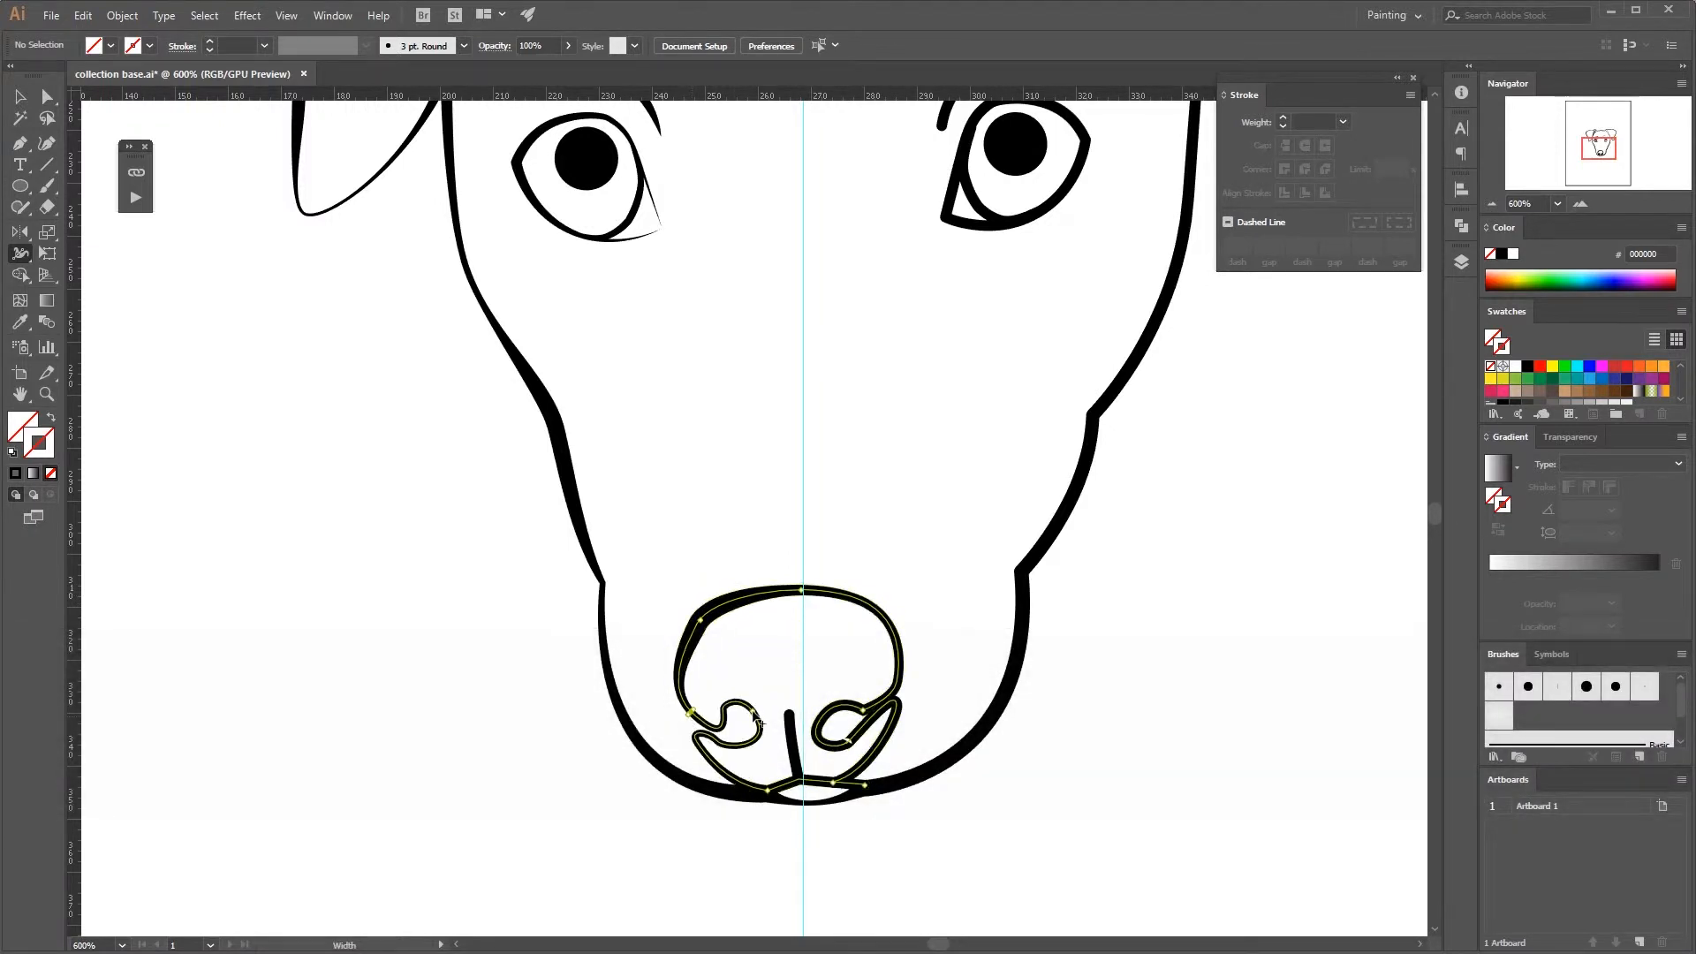
drag(700, 620, 666, 673)
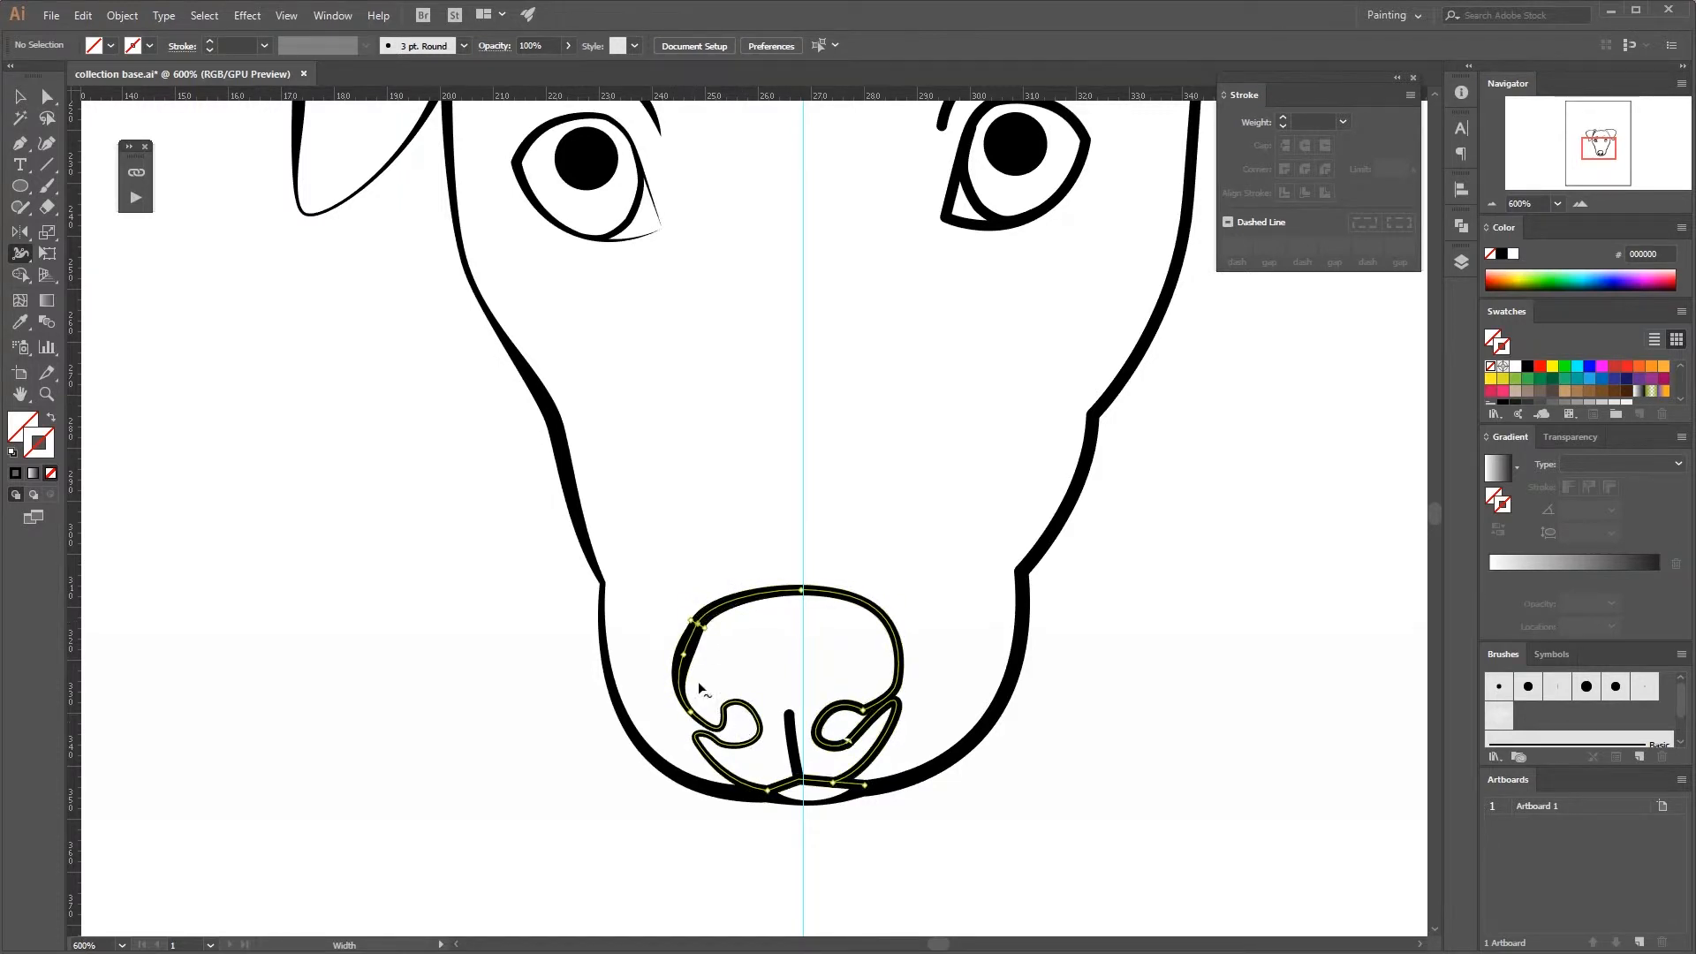
key(alt)
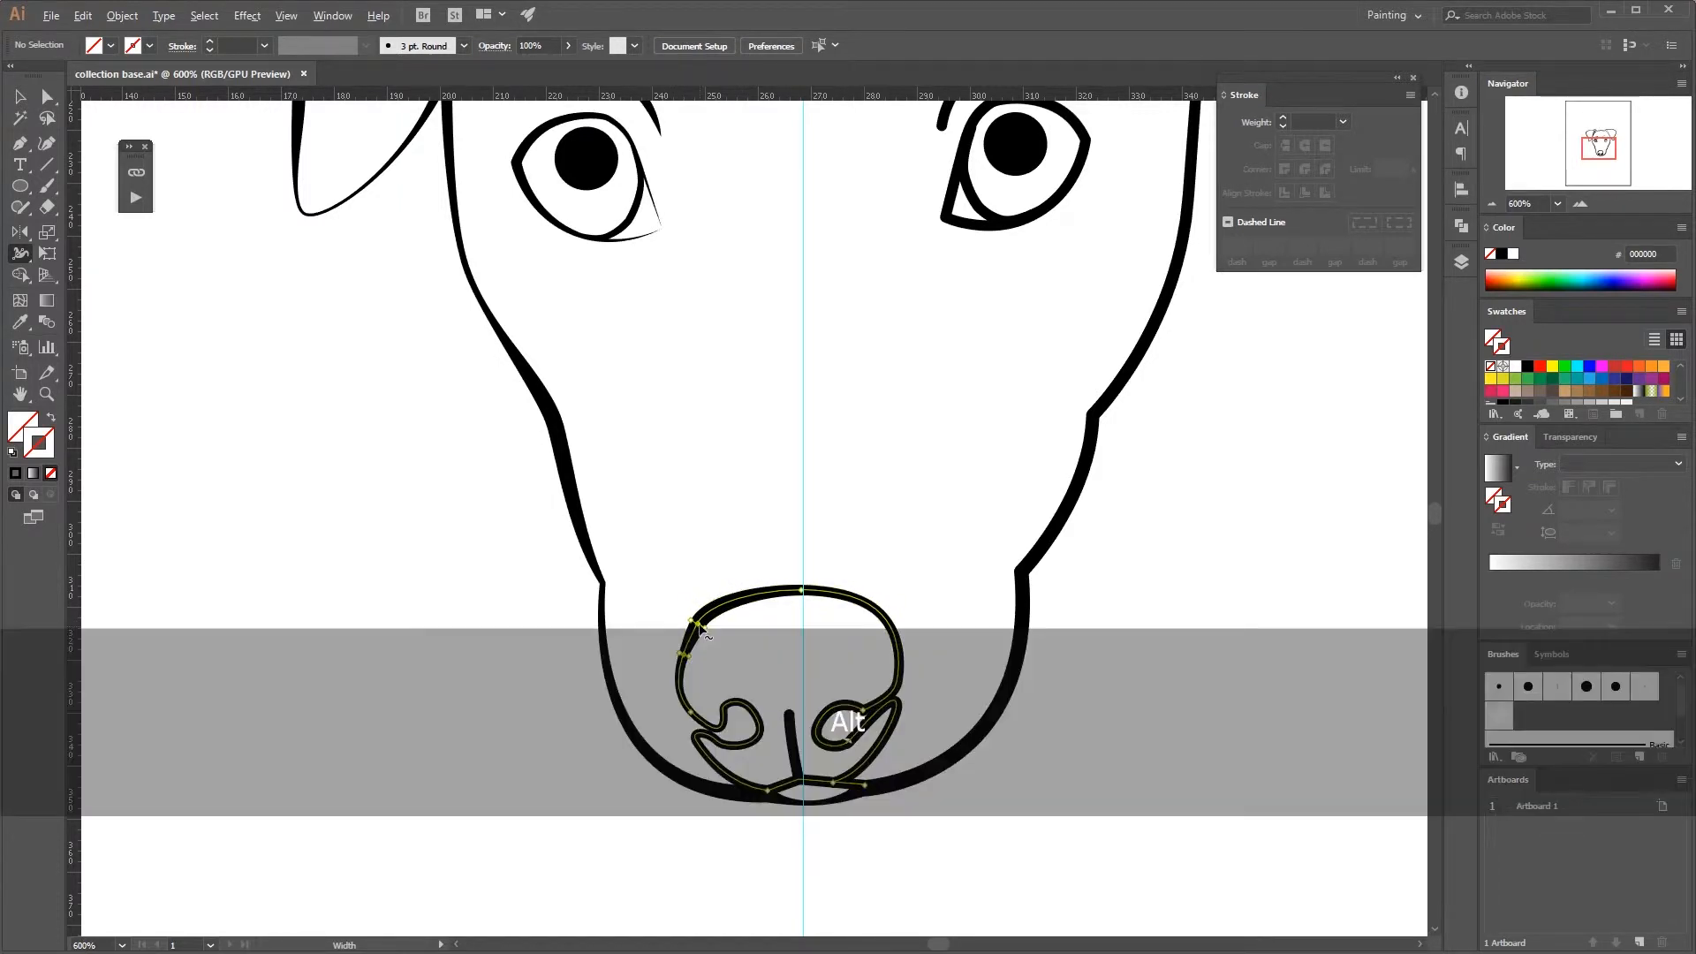
- Smooth the angular upper-left bend of the nose outline into a rounded curve using Direct Selection, and deselect the path
scroll(693, 610, down, 2)
key(a)
click(695, 552)
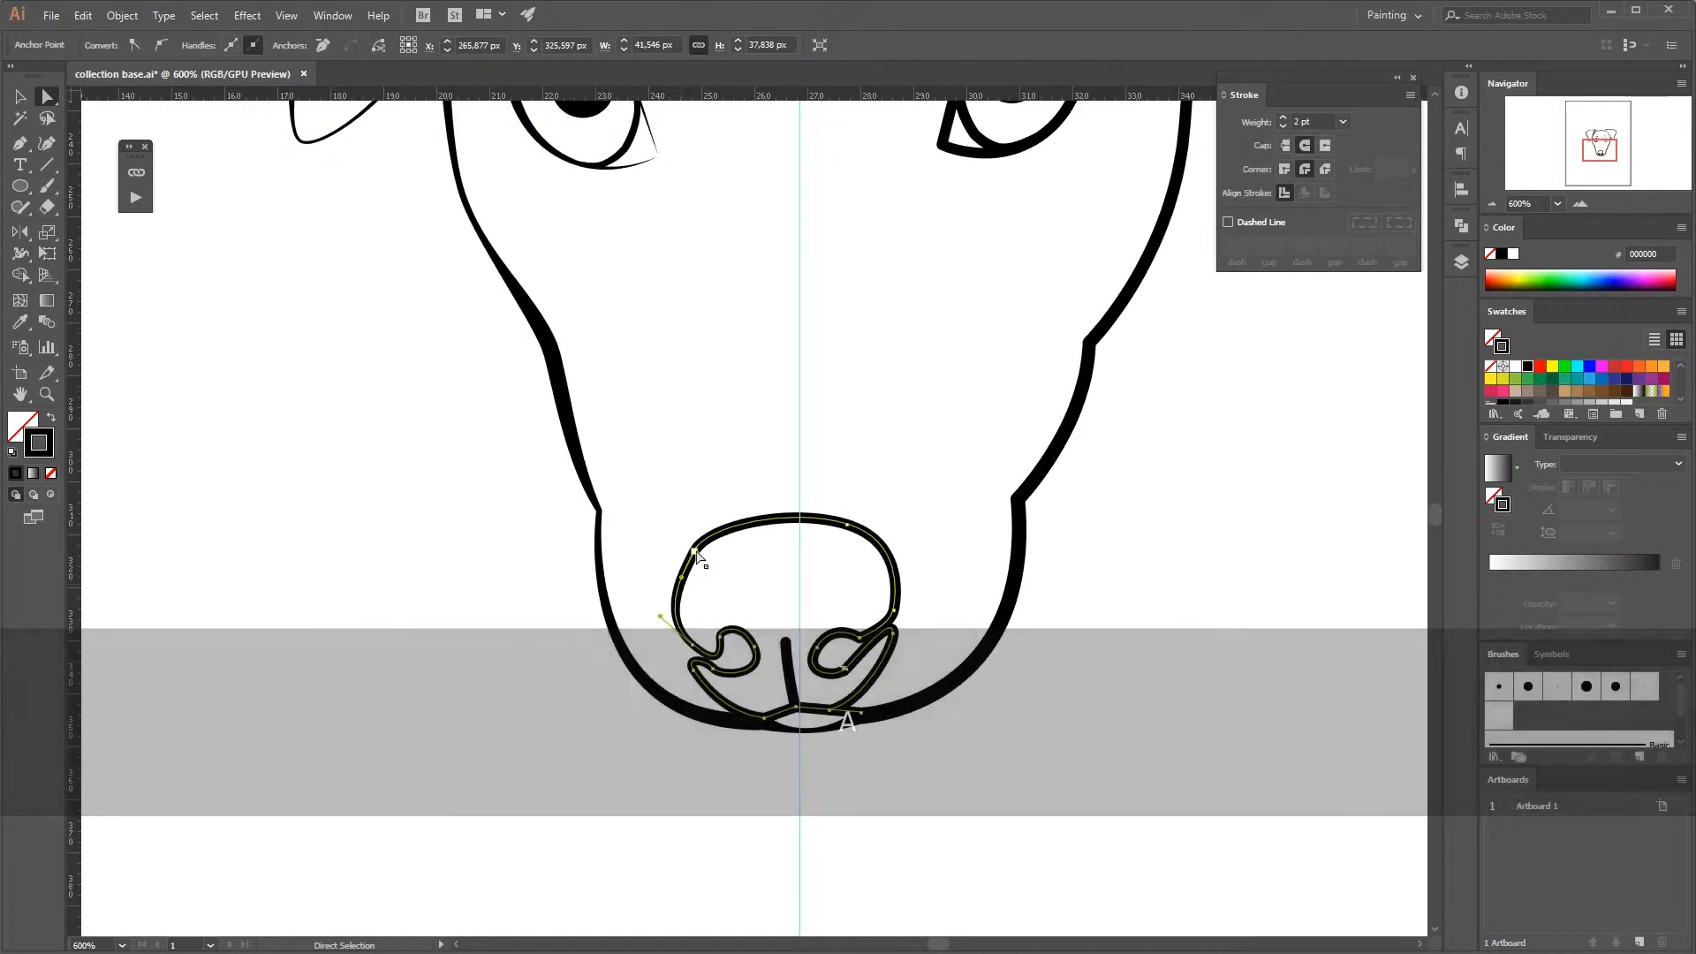
click(695, 551)
drag(700, 544, 719, 524)
click(727, 678)
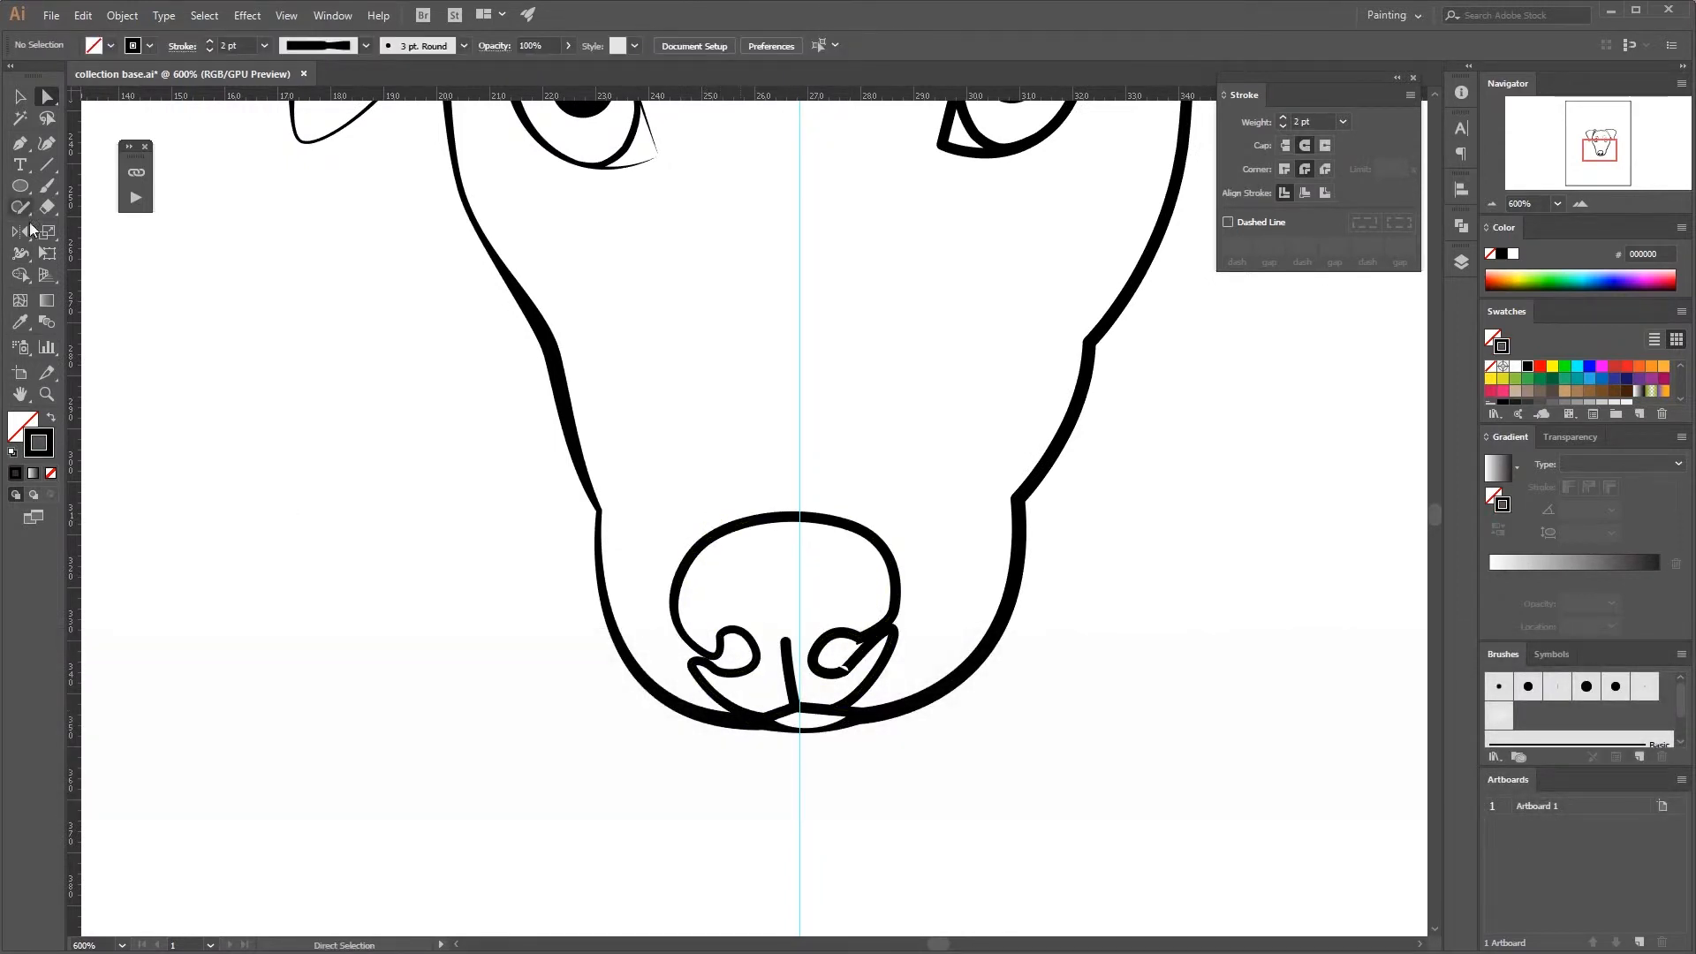
- Adjust the stroke width at the corner below the left nostril and thicken the line where it meets the mouth
click(20, 253)
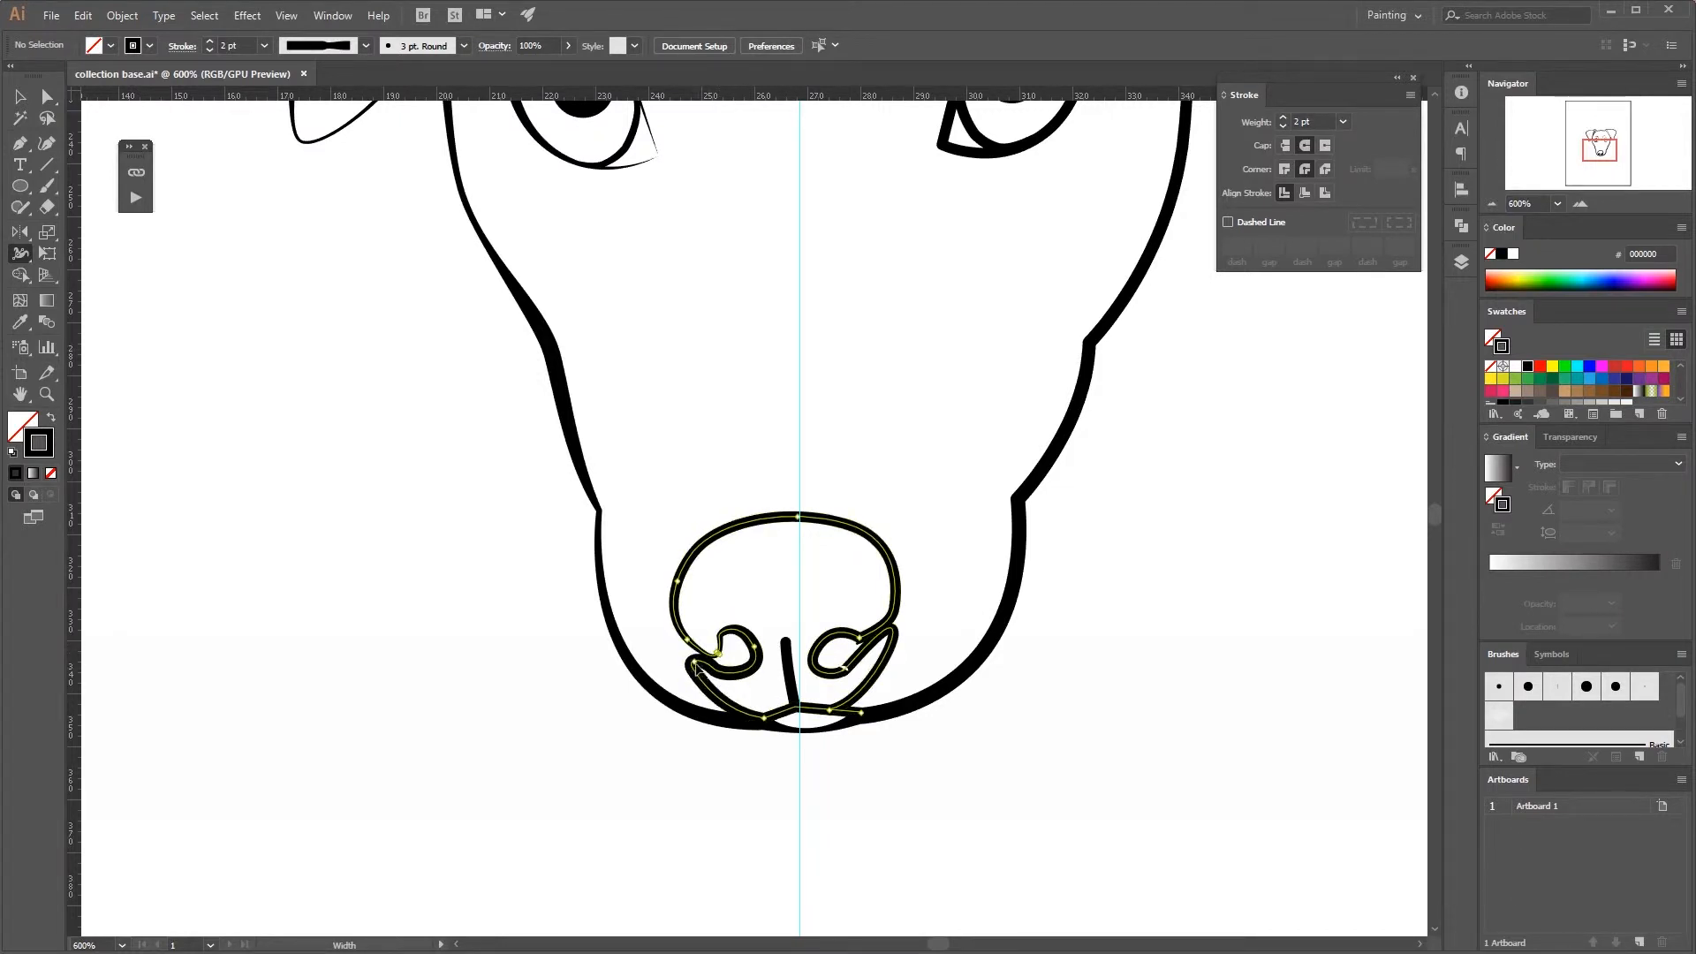
drag(695, 668, 694, 664)
drag(764, 718, 765, 727)
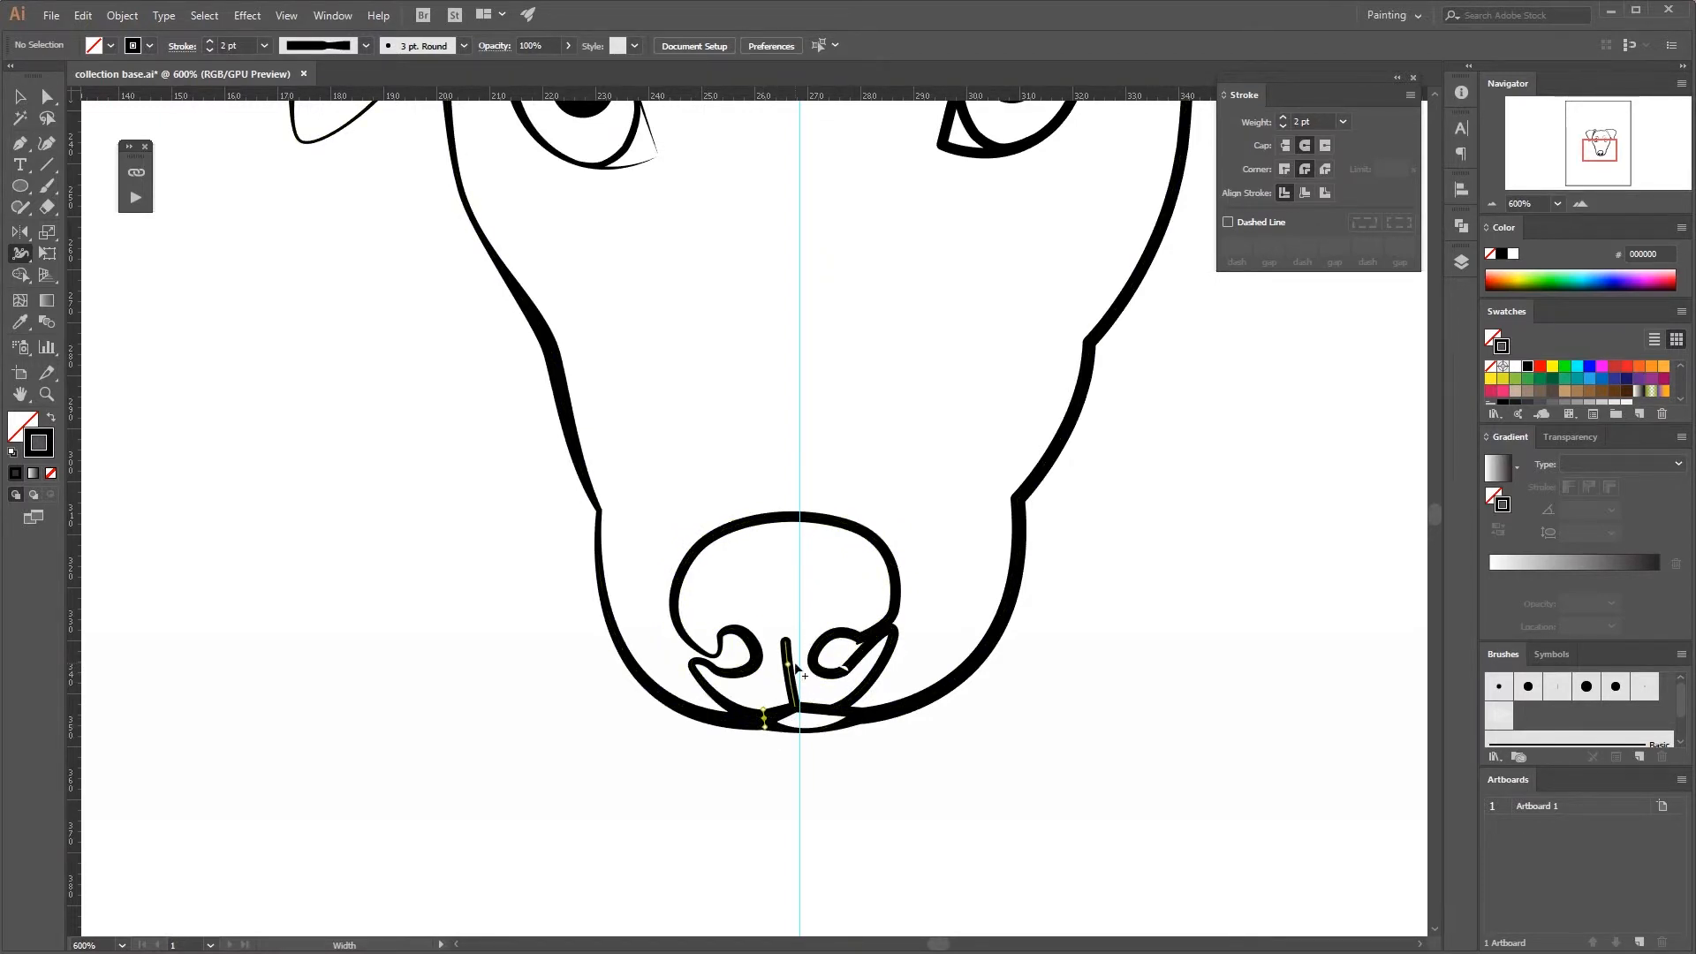
key(a)
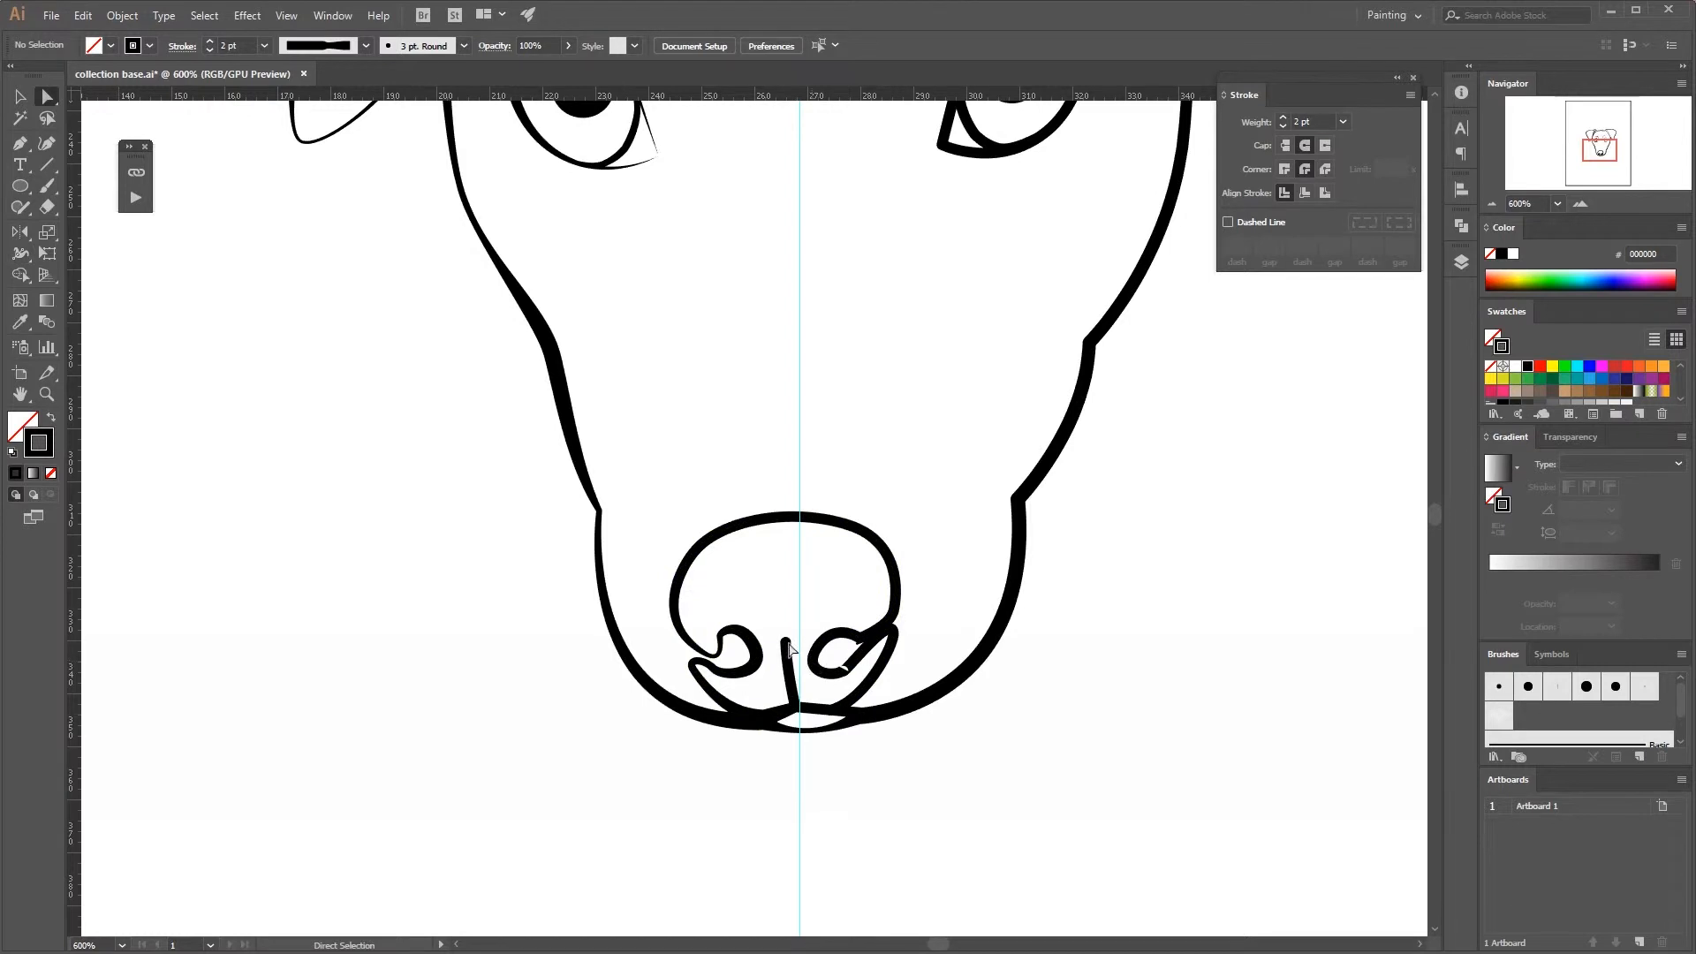
click(785, 645)
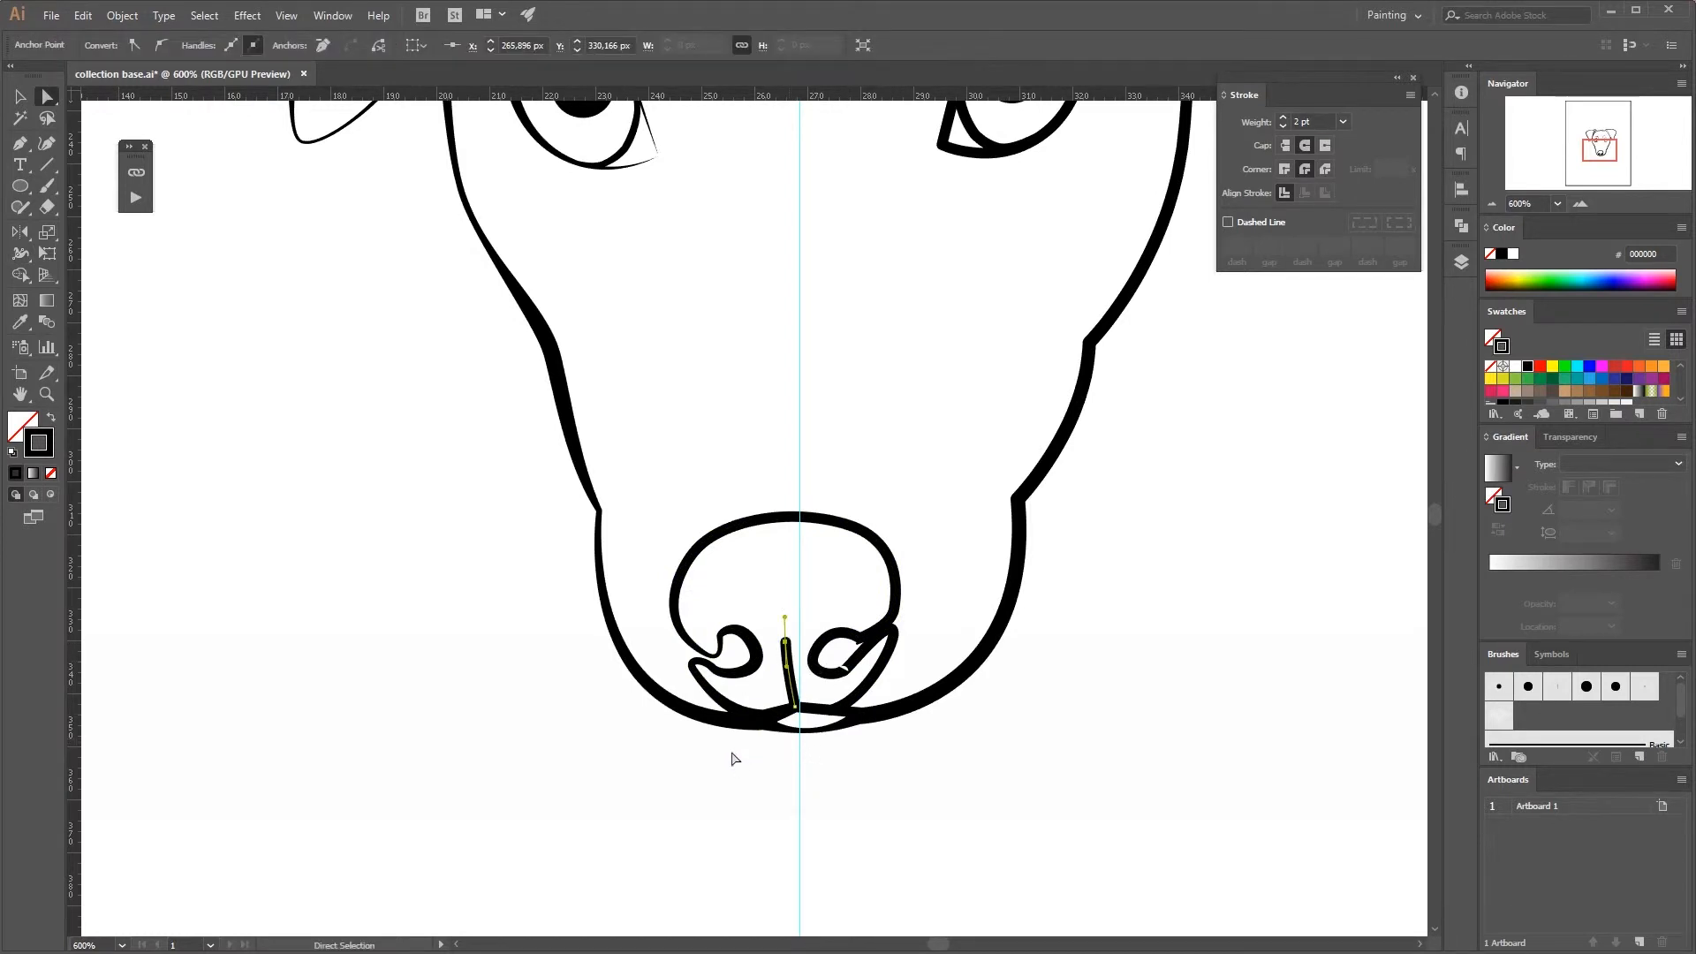
key(v)
click(288, 393)
- Thin the inner edge of the left ear's fold line along its middle with the Width tool
scroll(641, 500, up, 6)
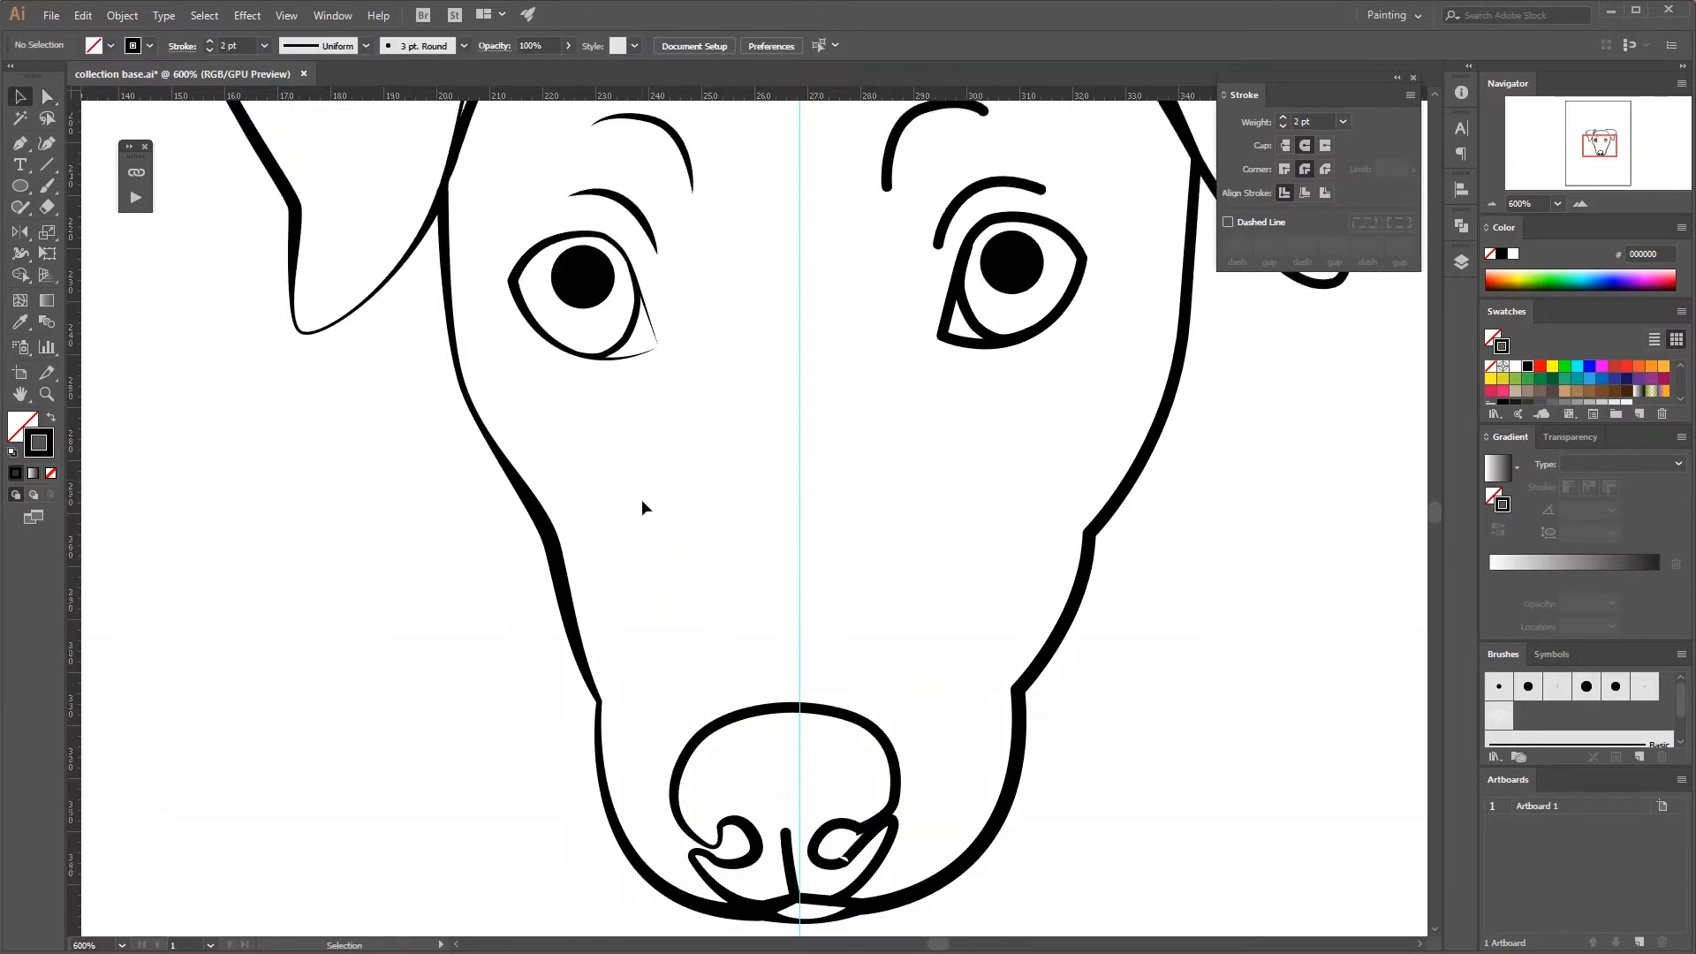
click(20, 253)
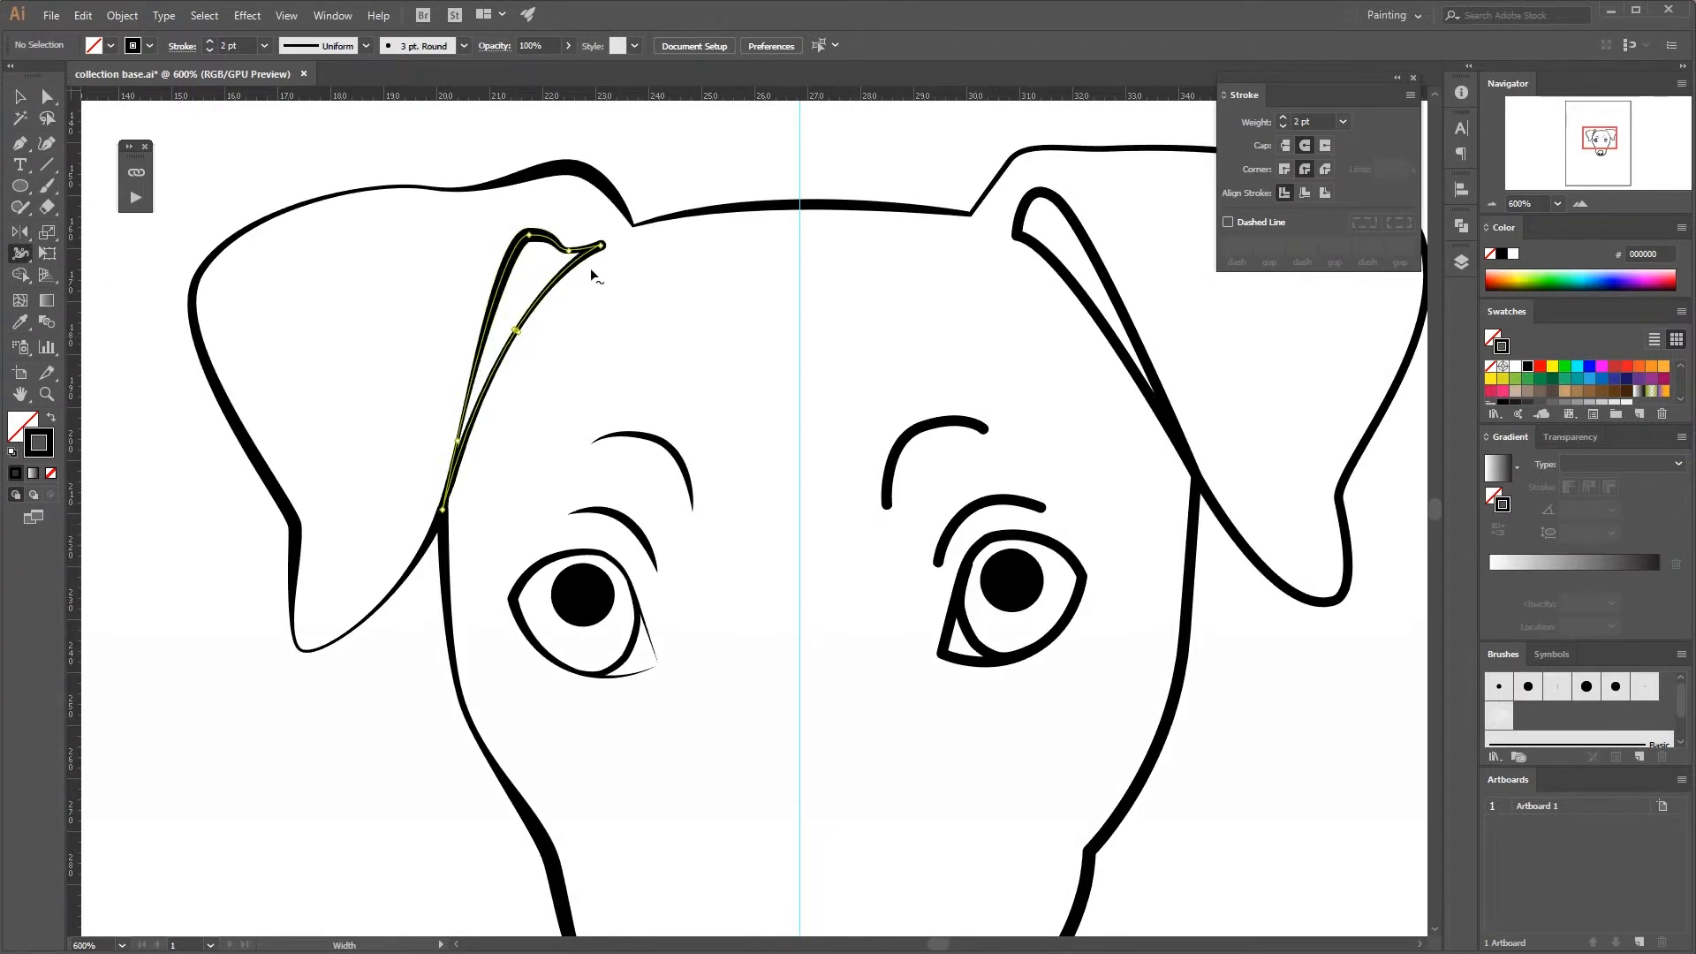
click(29, 96)
drag(677, 443, 623, 355)
- Taper the short vertical line under the nose to a point at its upper end with the Width tool
click(1491, 204)
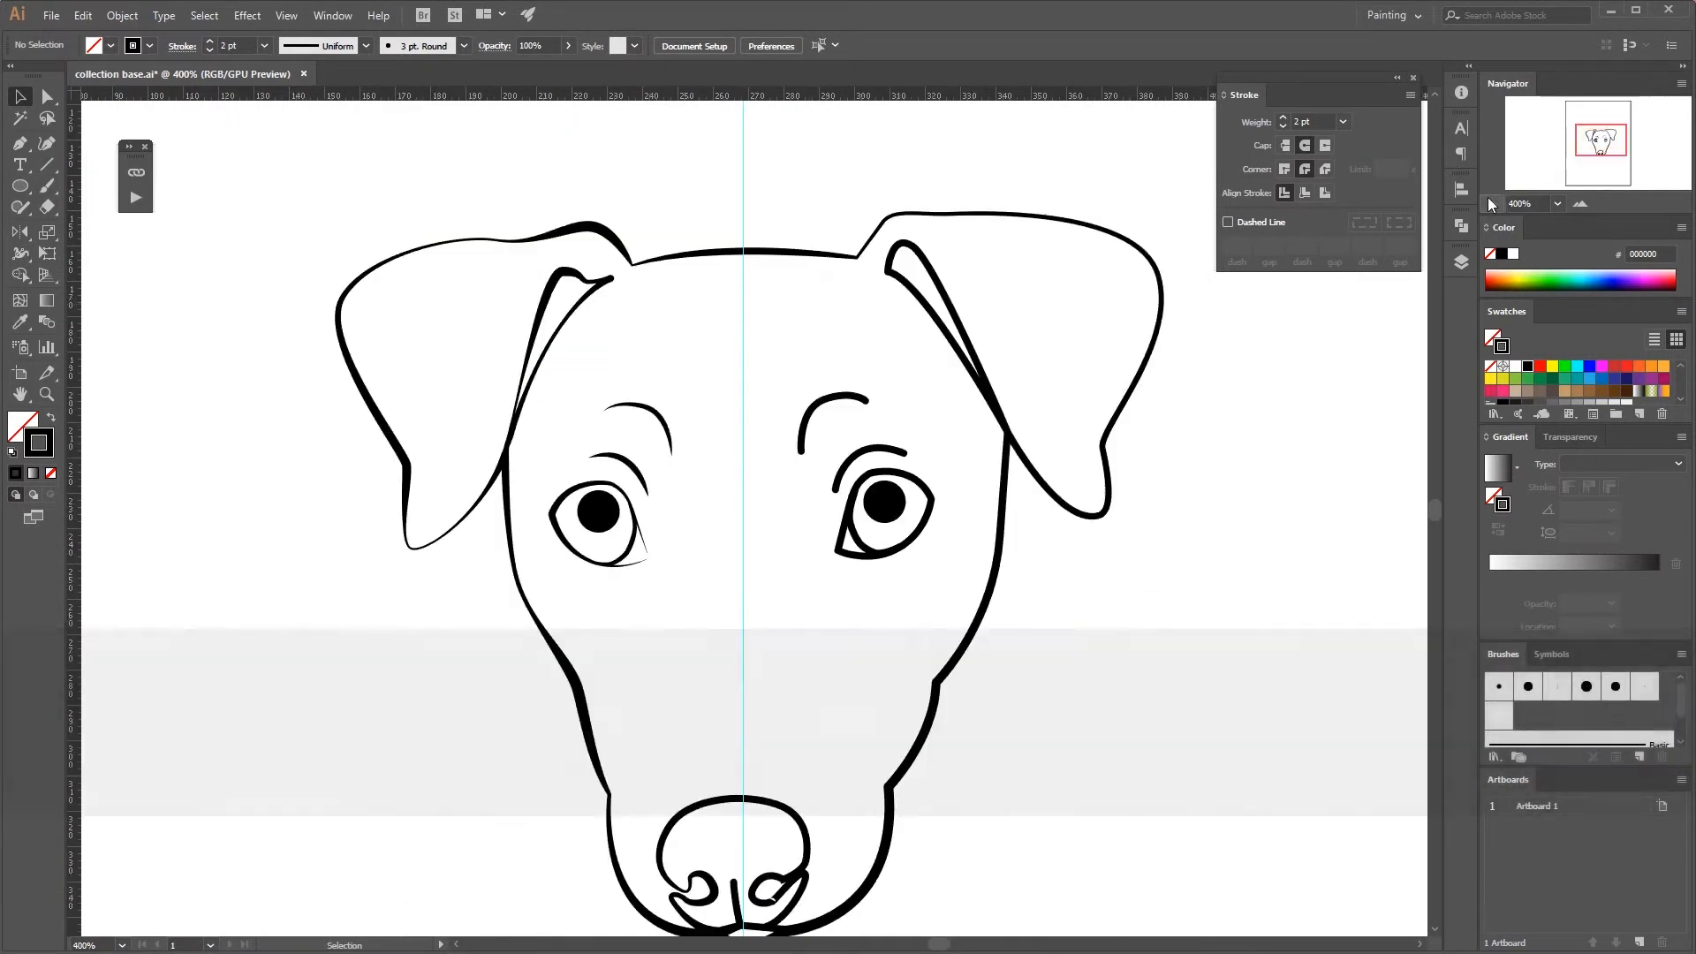
click(1608, 146)
drag(1607, 146, 1598, 143)
click(997, 769)
click(1029, 770)
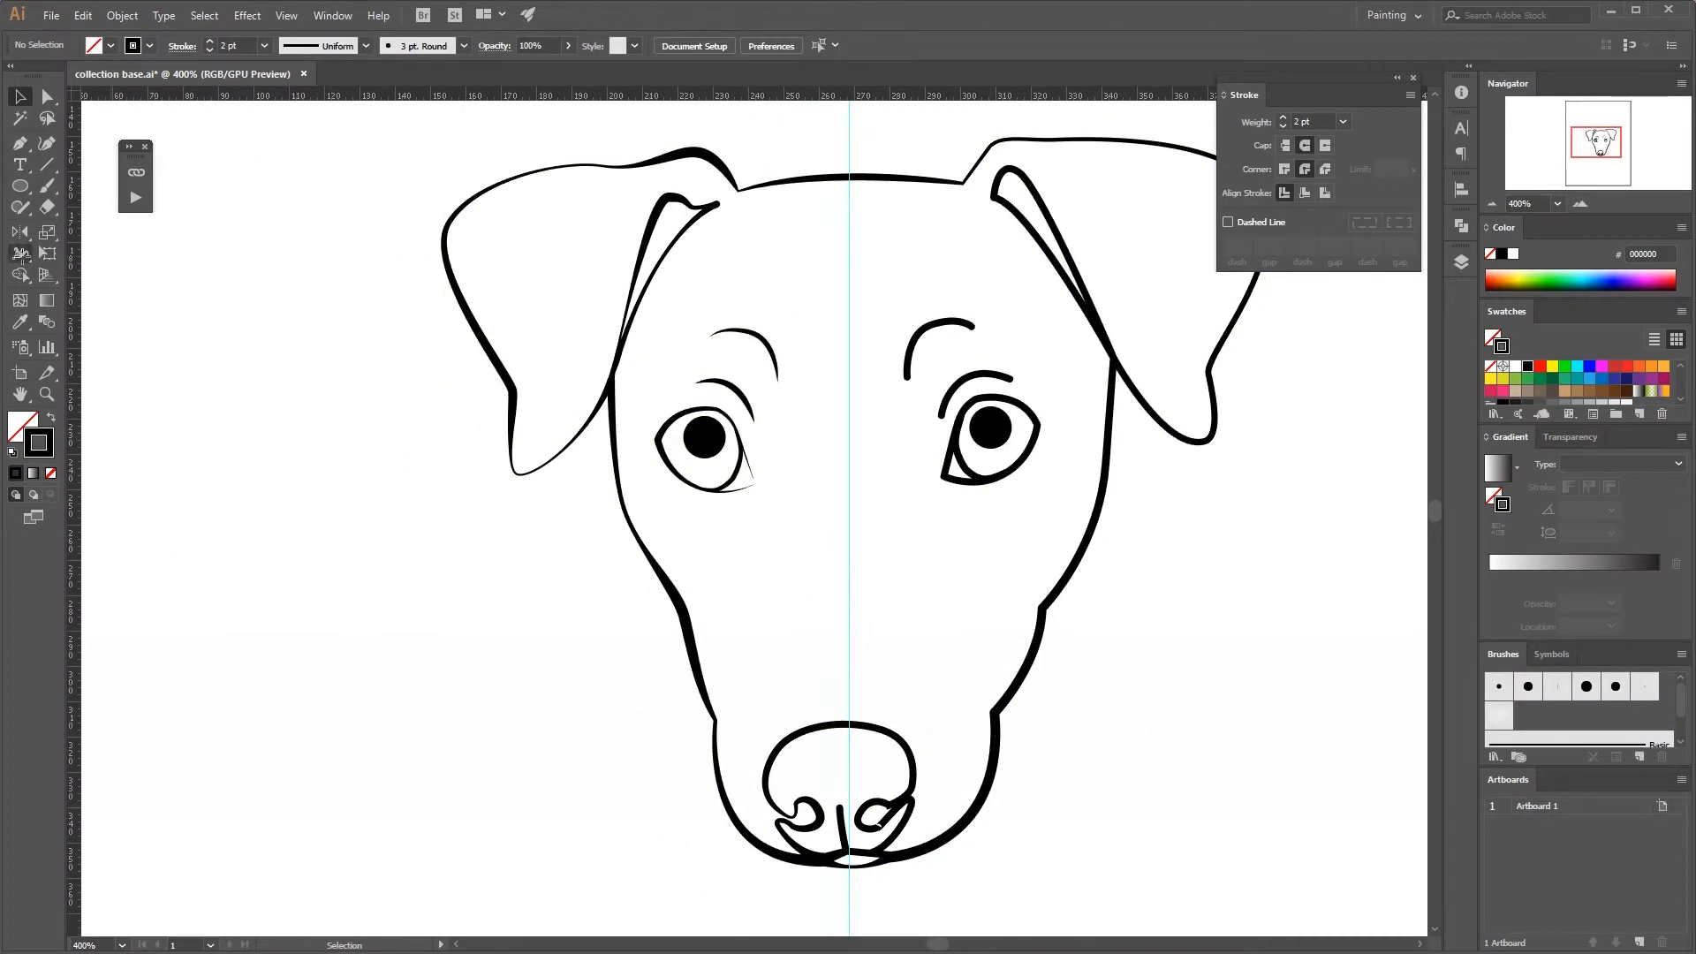
click(21, 255)
drag(839, 807, 838, 805)
click(21, 96)
drag(1631, 143, 1637, 144)
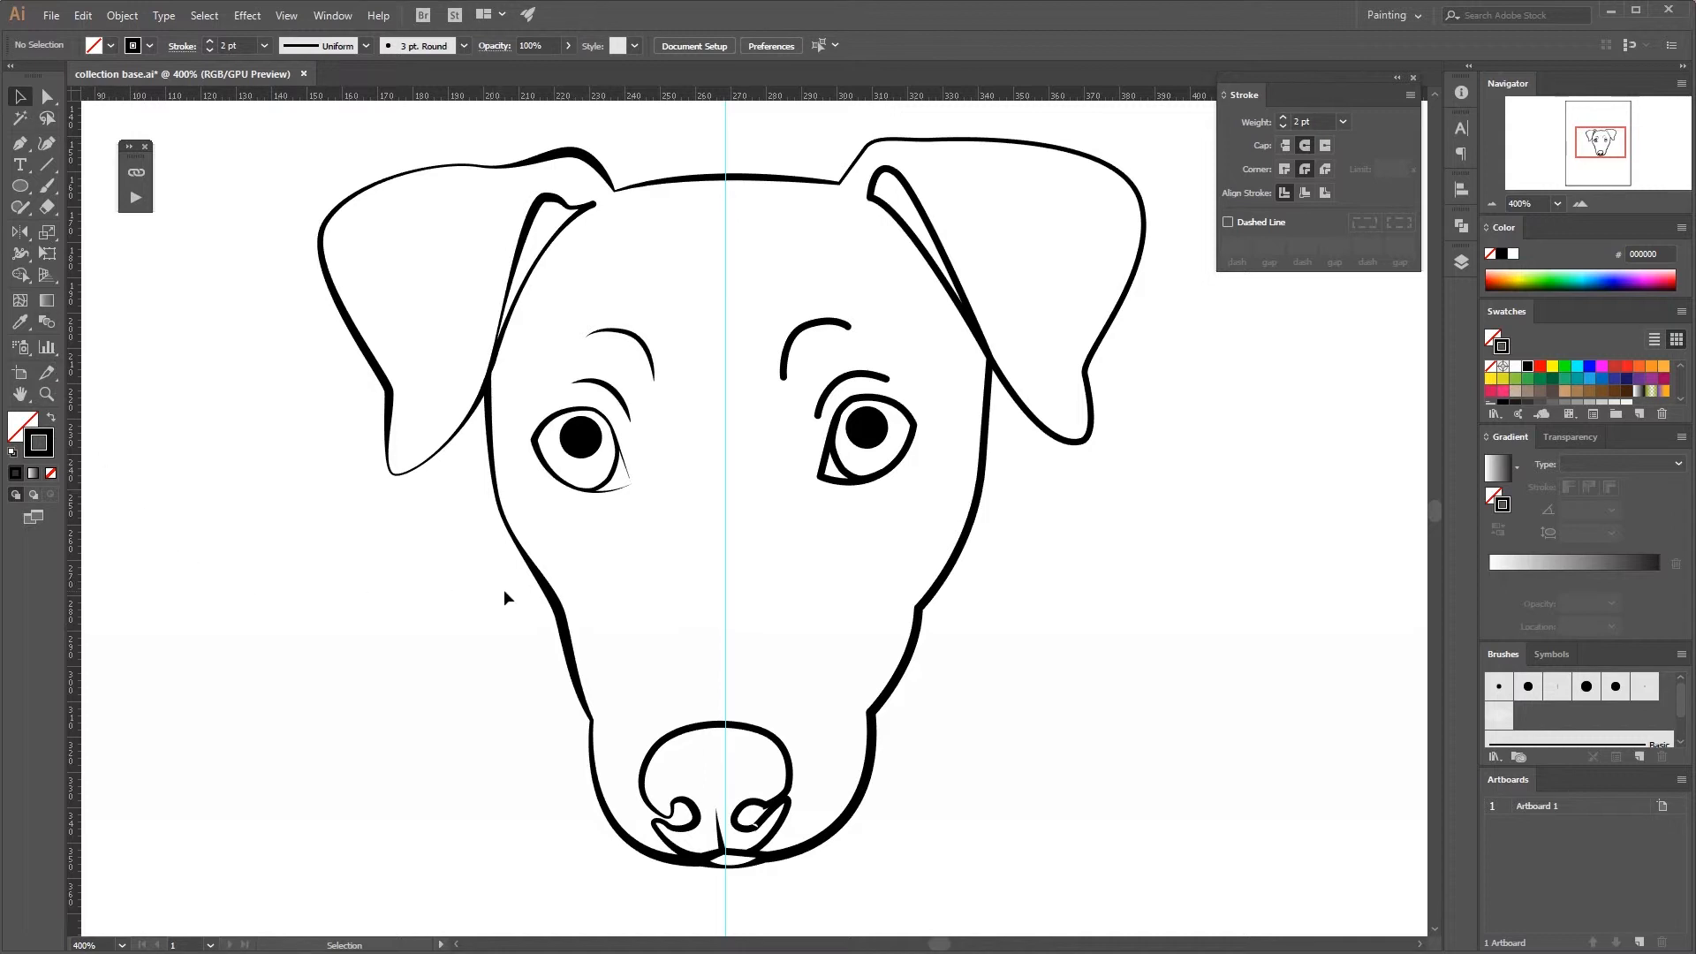
- Draw a wavy open practice line about 77 px wide with the Pen tool beside the dog's muzzle, and deselect it
click(21, 146)
click(1010, 651)
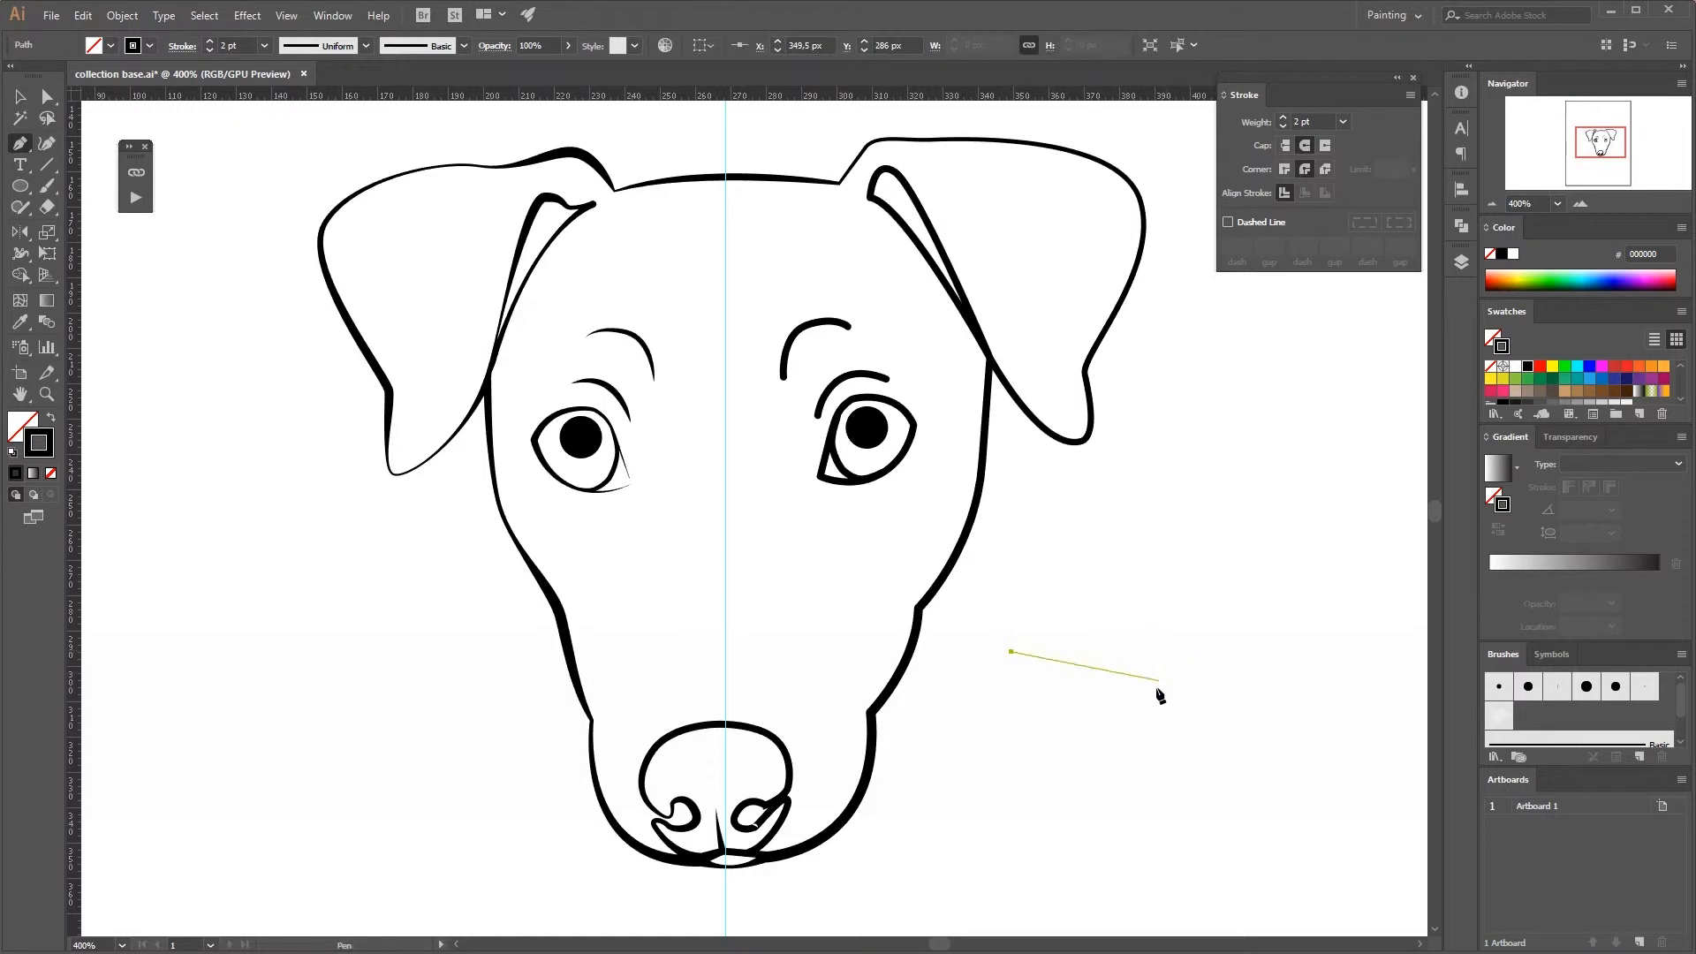
drag(1156, 687, 1229, 642)
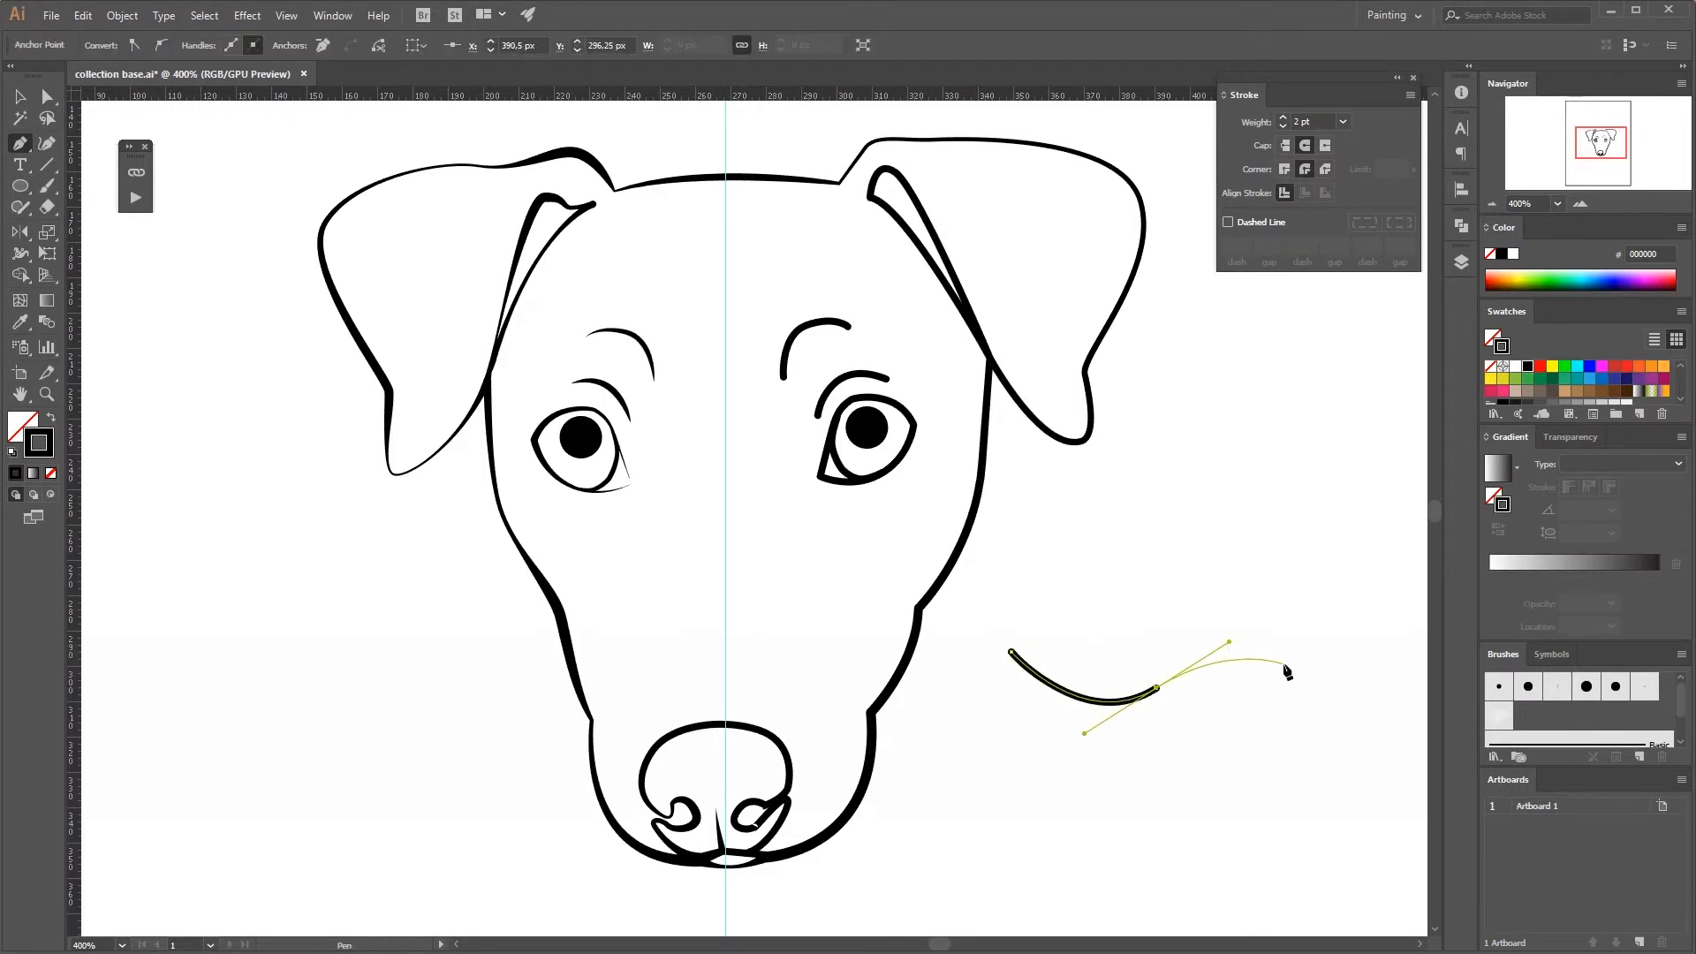
click(1284, 664)
click(20, 96)
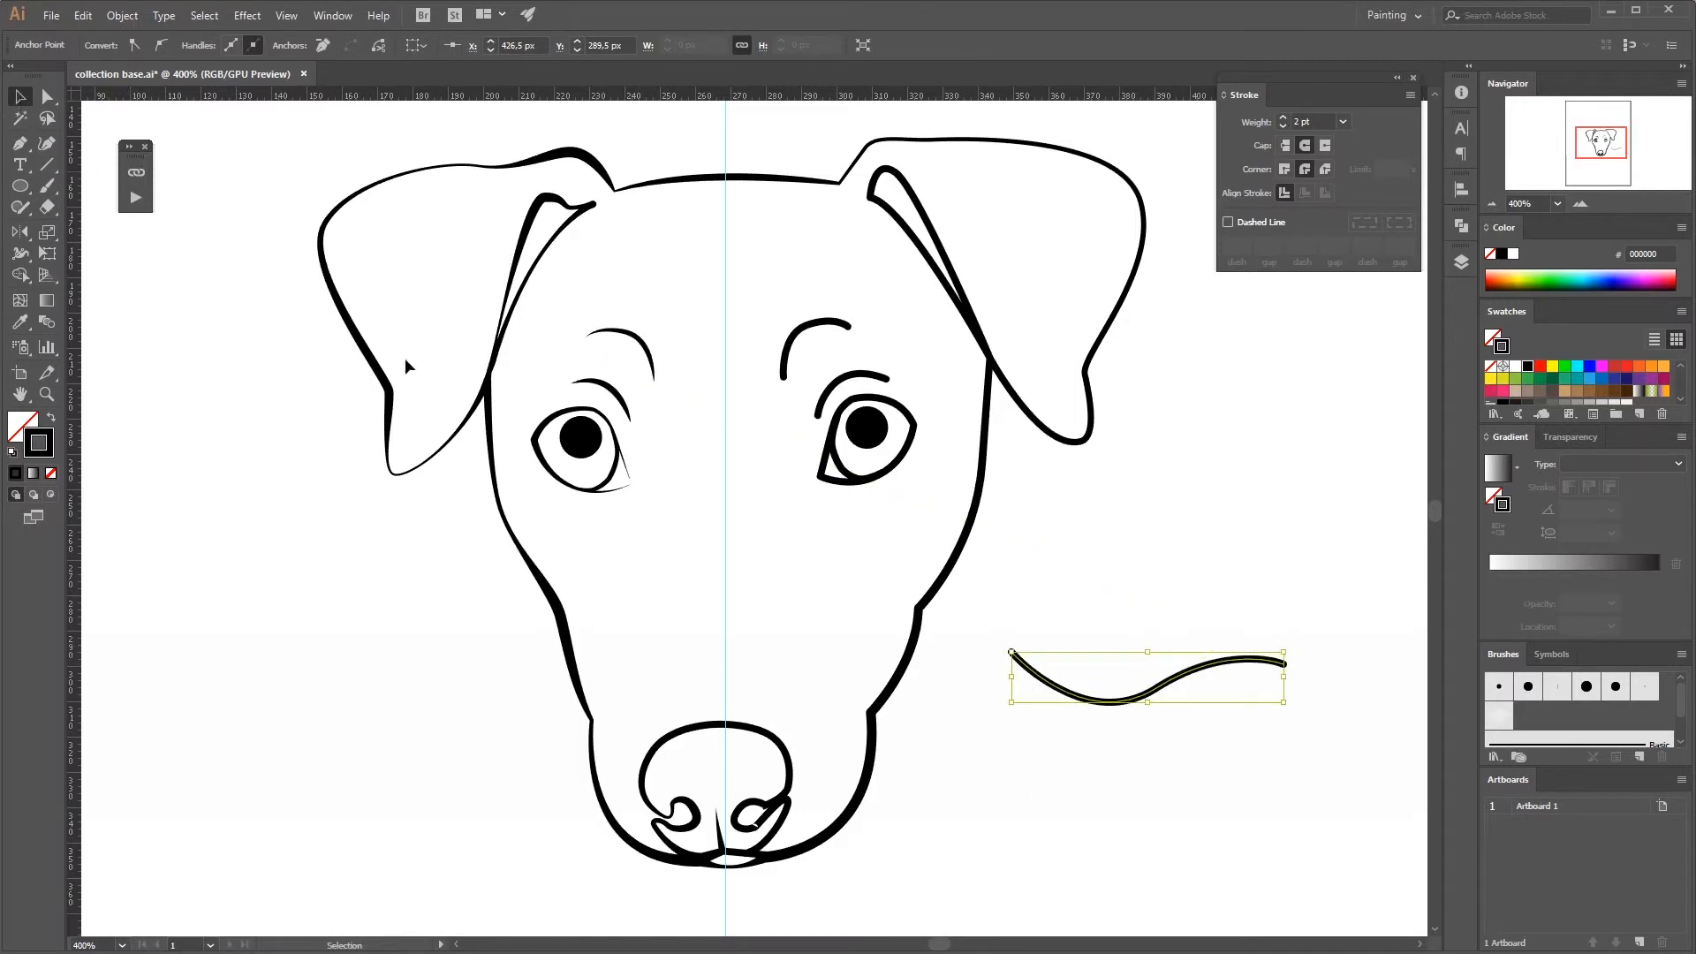
key(space)
drag(1177, 803, 1068, 776)
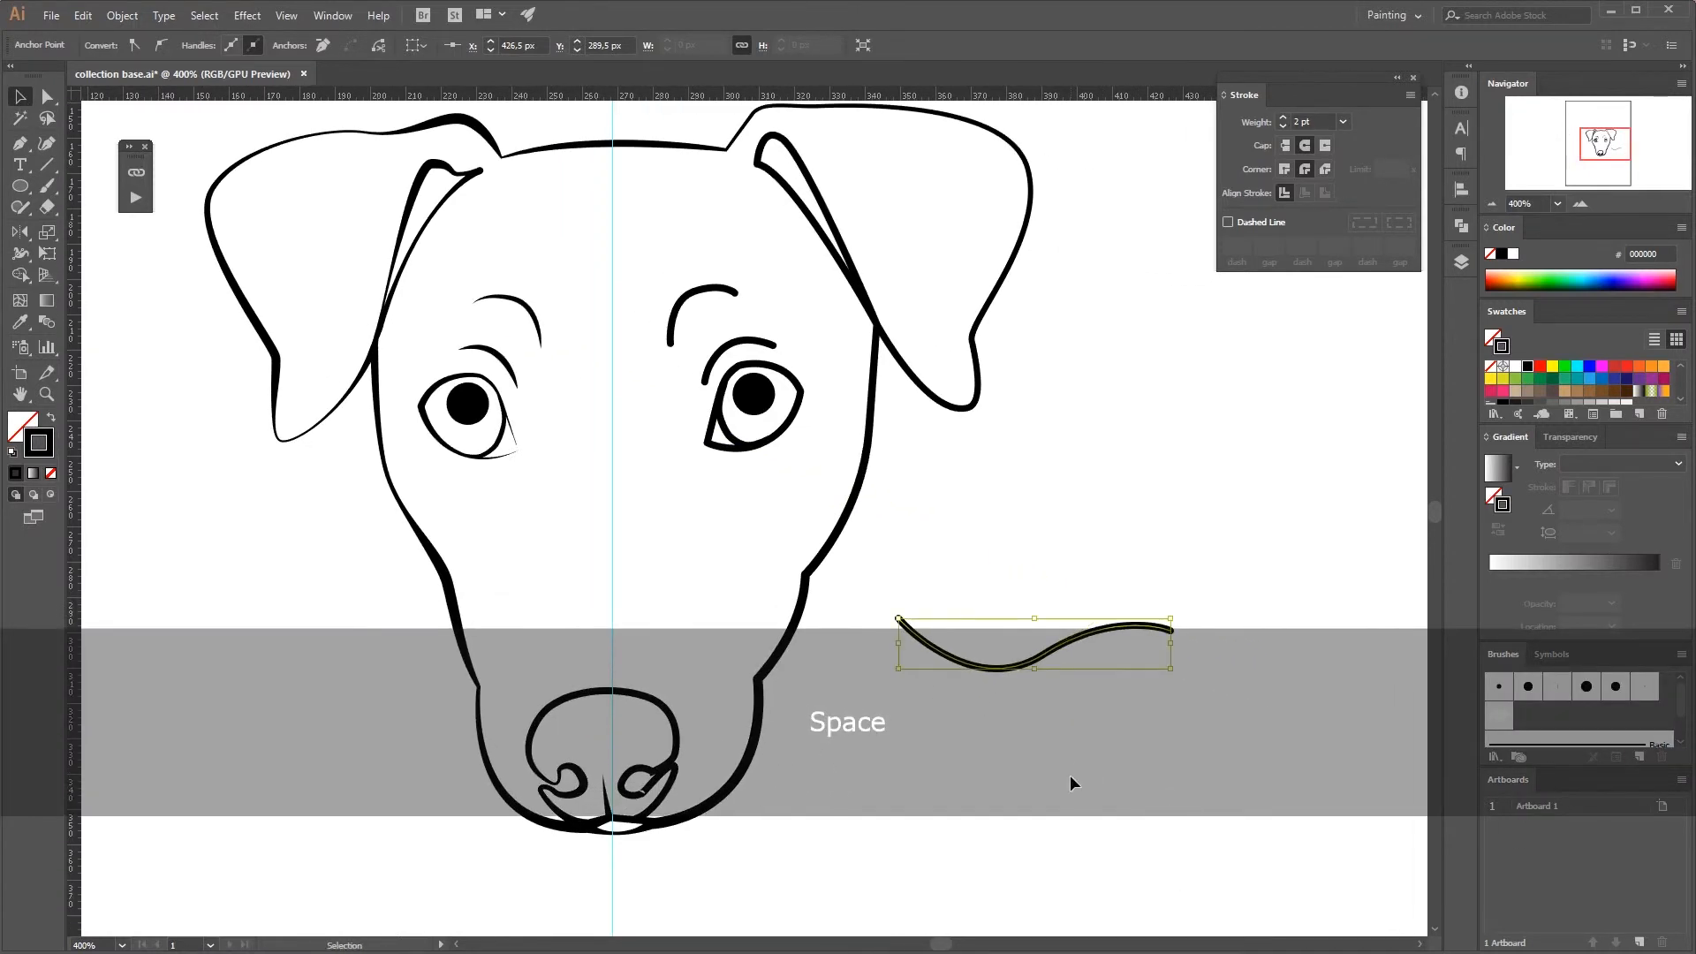
click(1069, 775)
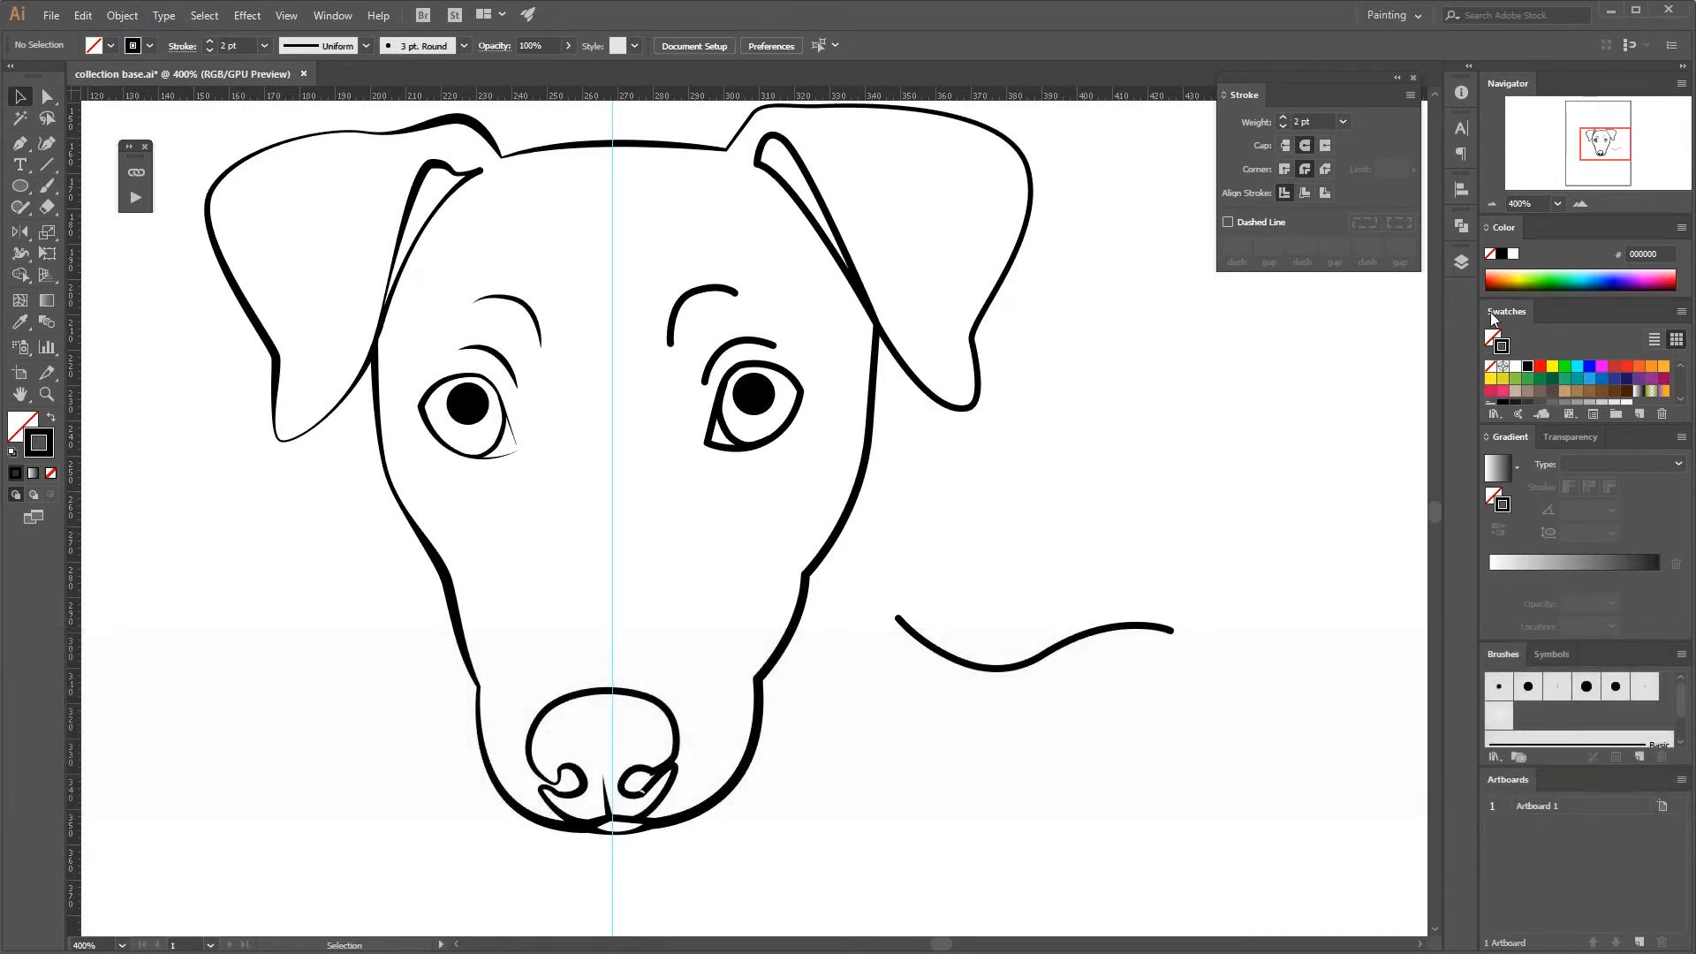
- Thicken the right end of the practice line and taper its left end to a point with the Width tool
click(1580, 204)
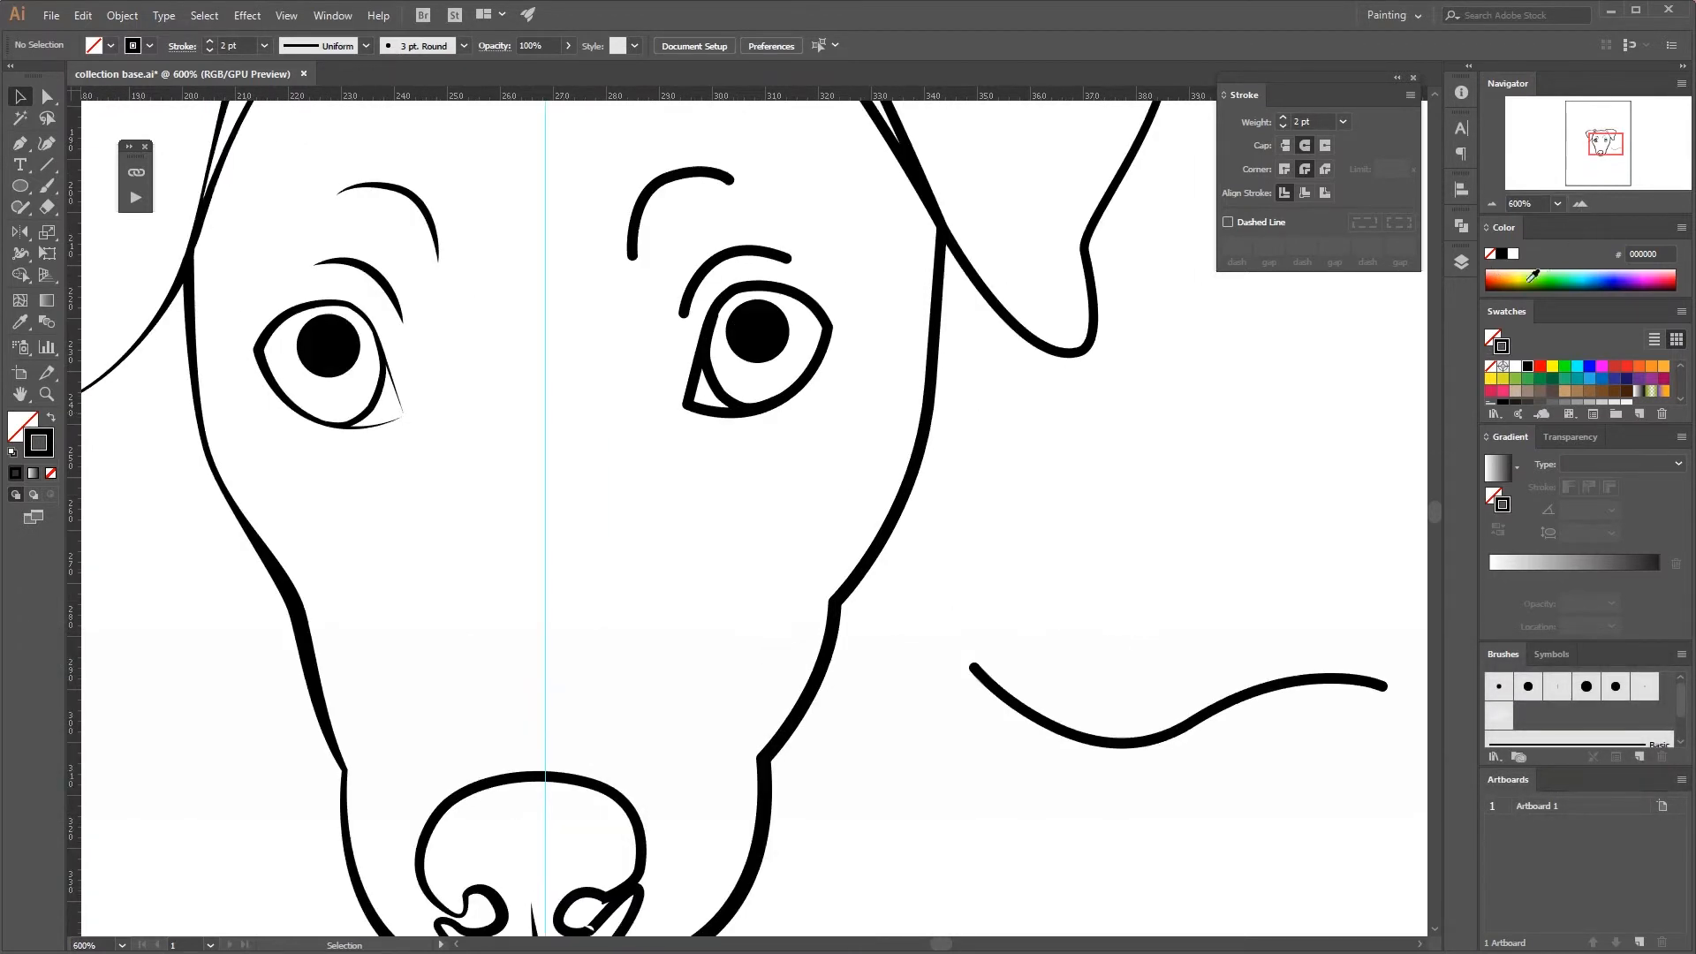
drag(1604, 145, 1611, 146)
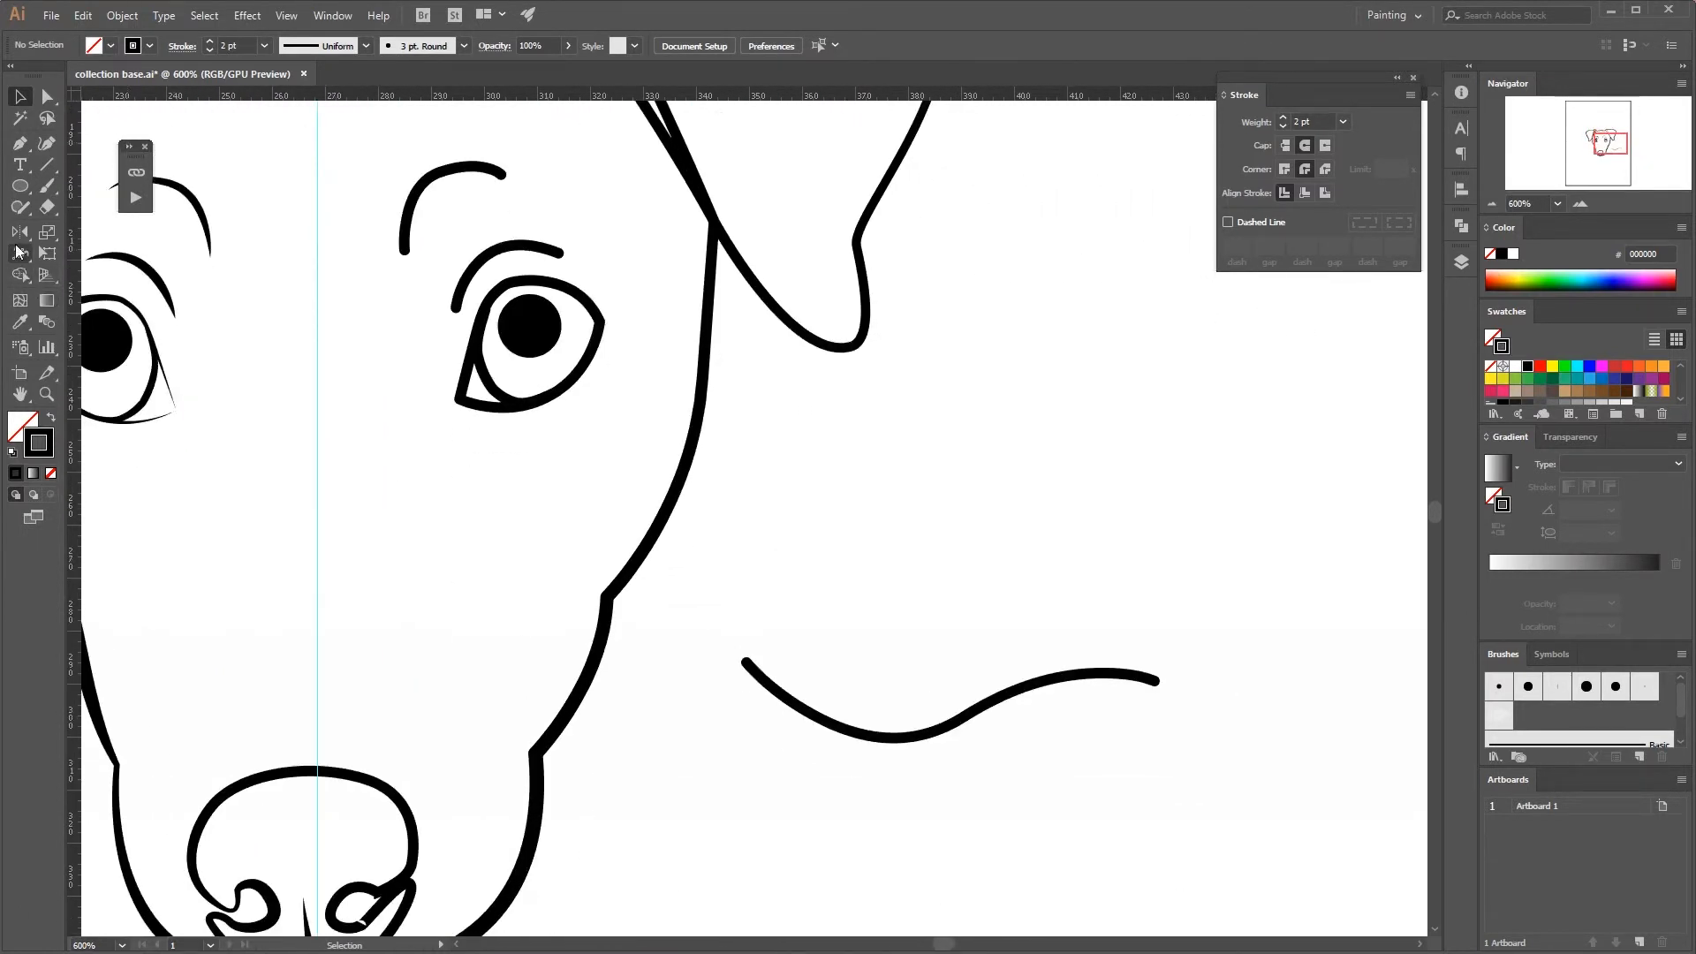
click(18, 255)
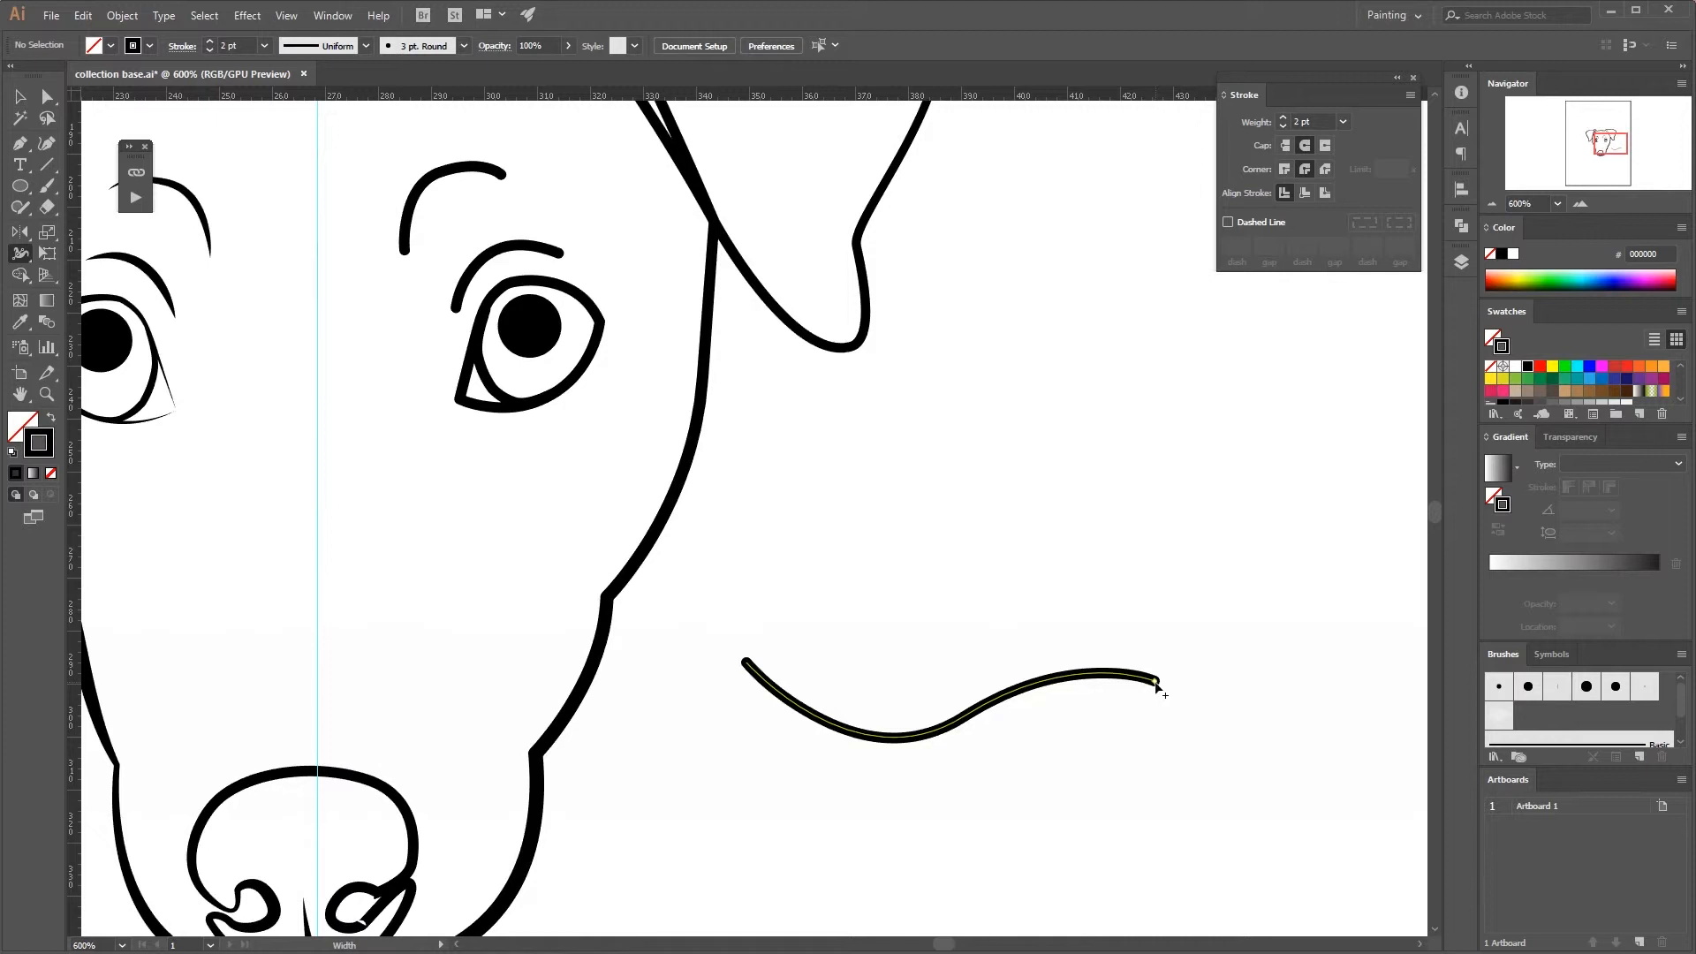
drag(1156, 686, 1148, 702)
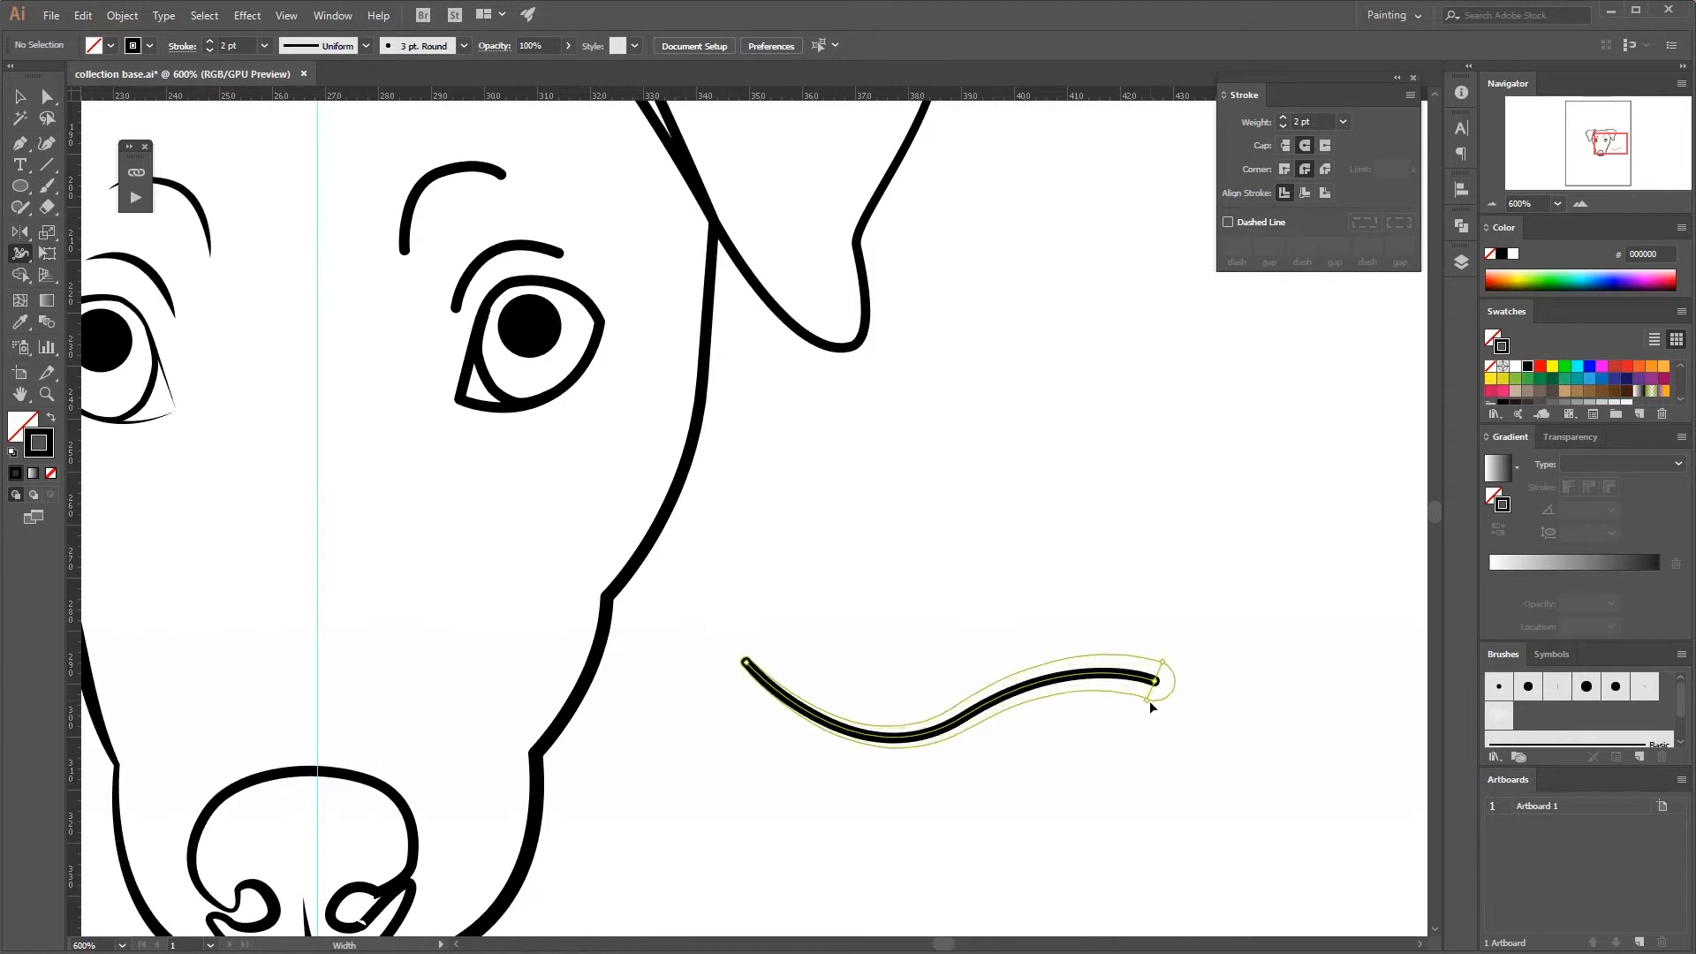
key(ctrl+z)
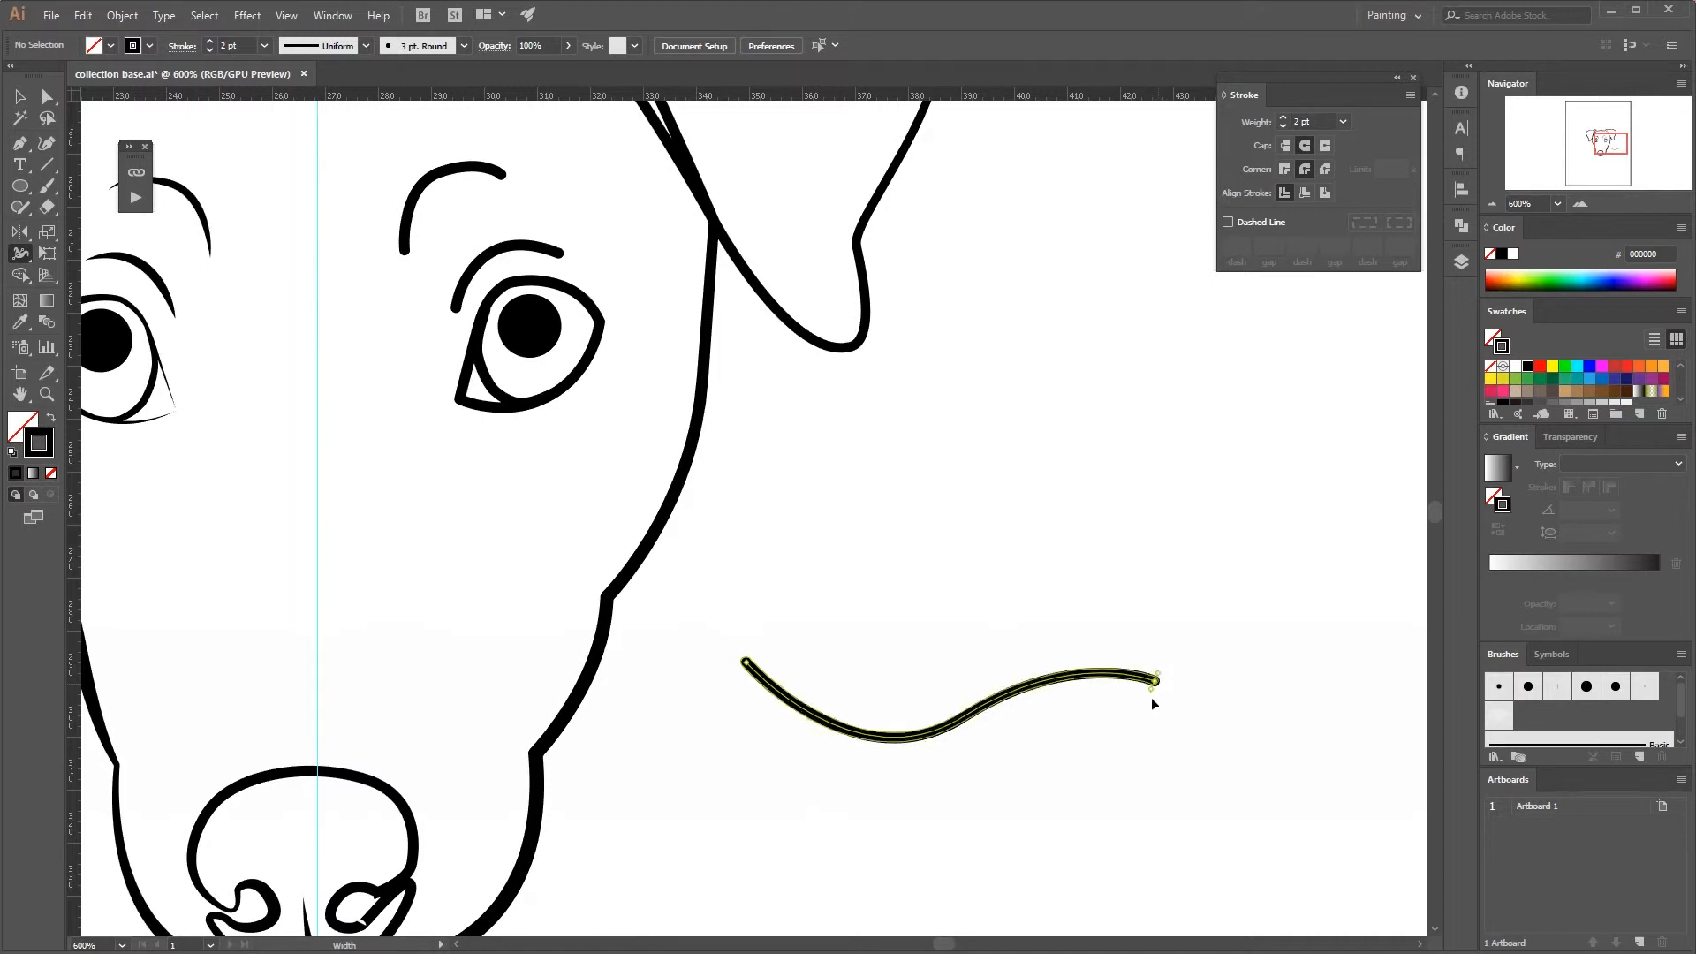
mouse_move(1152, 697)
mouse_down()
mouse_move(1140, 717)
mouse_move(1151, 702)
mouse_up()
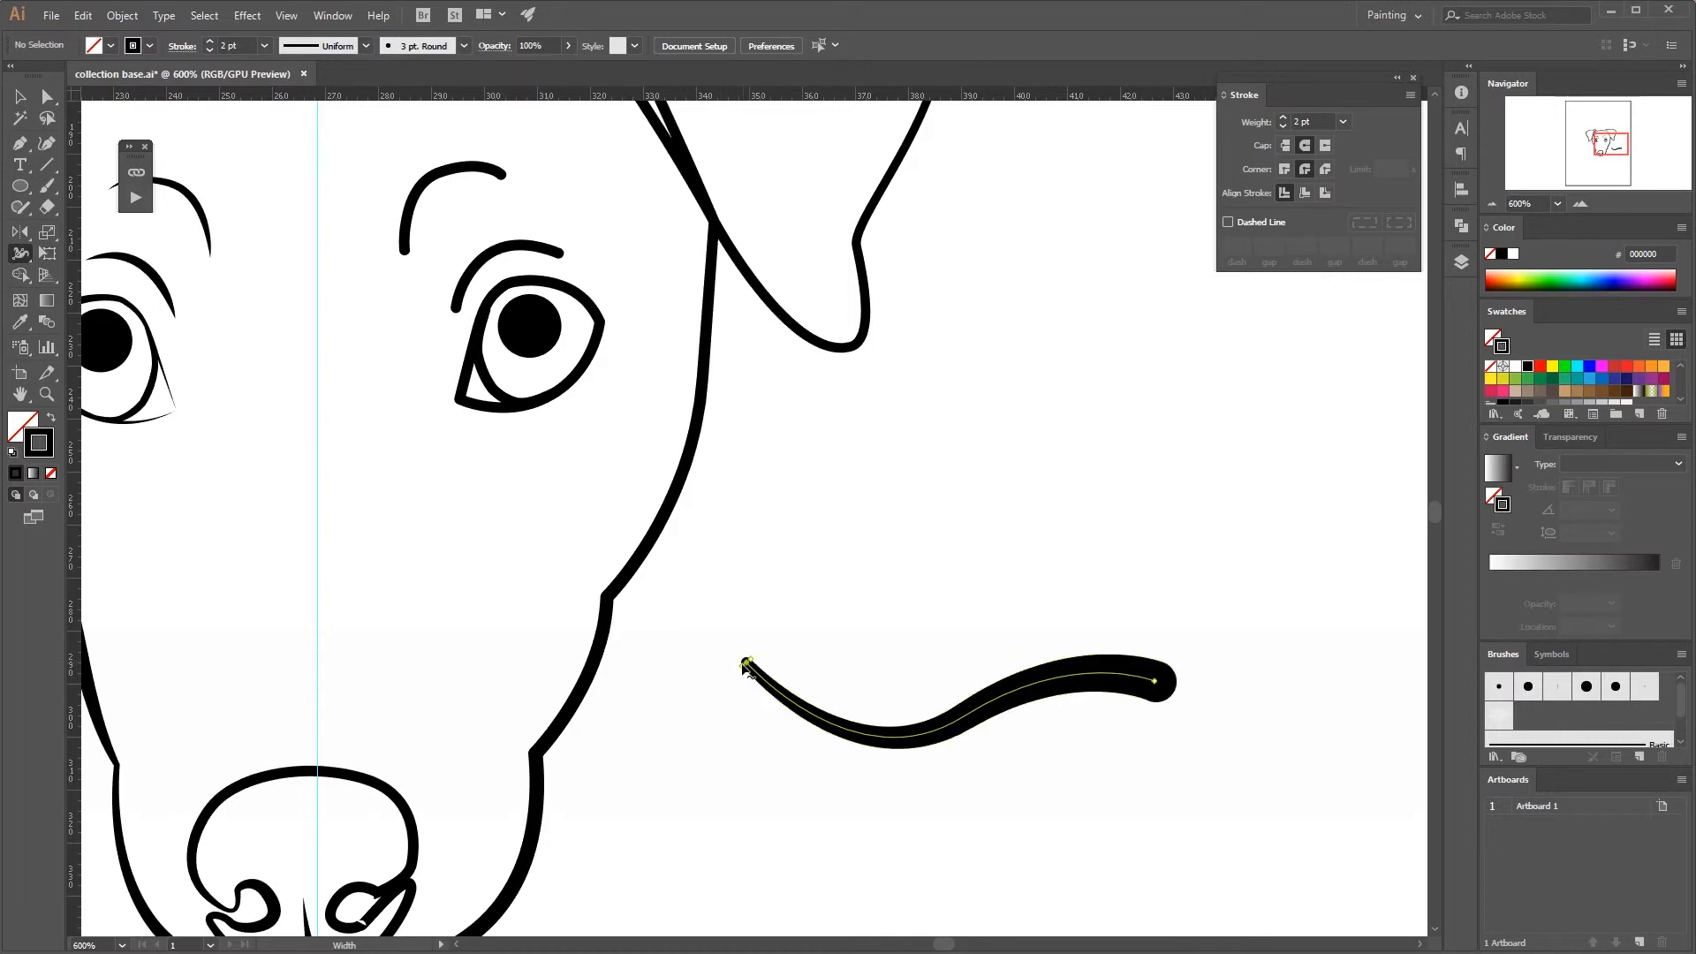
drag(735, 683, 761, 658)
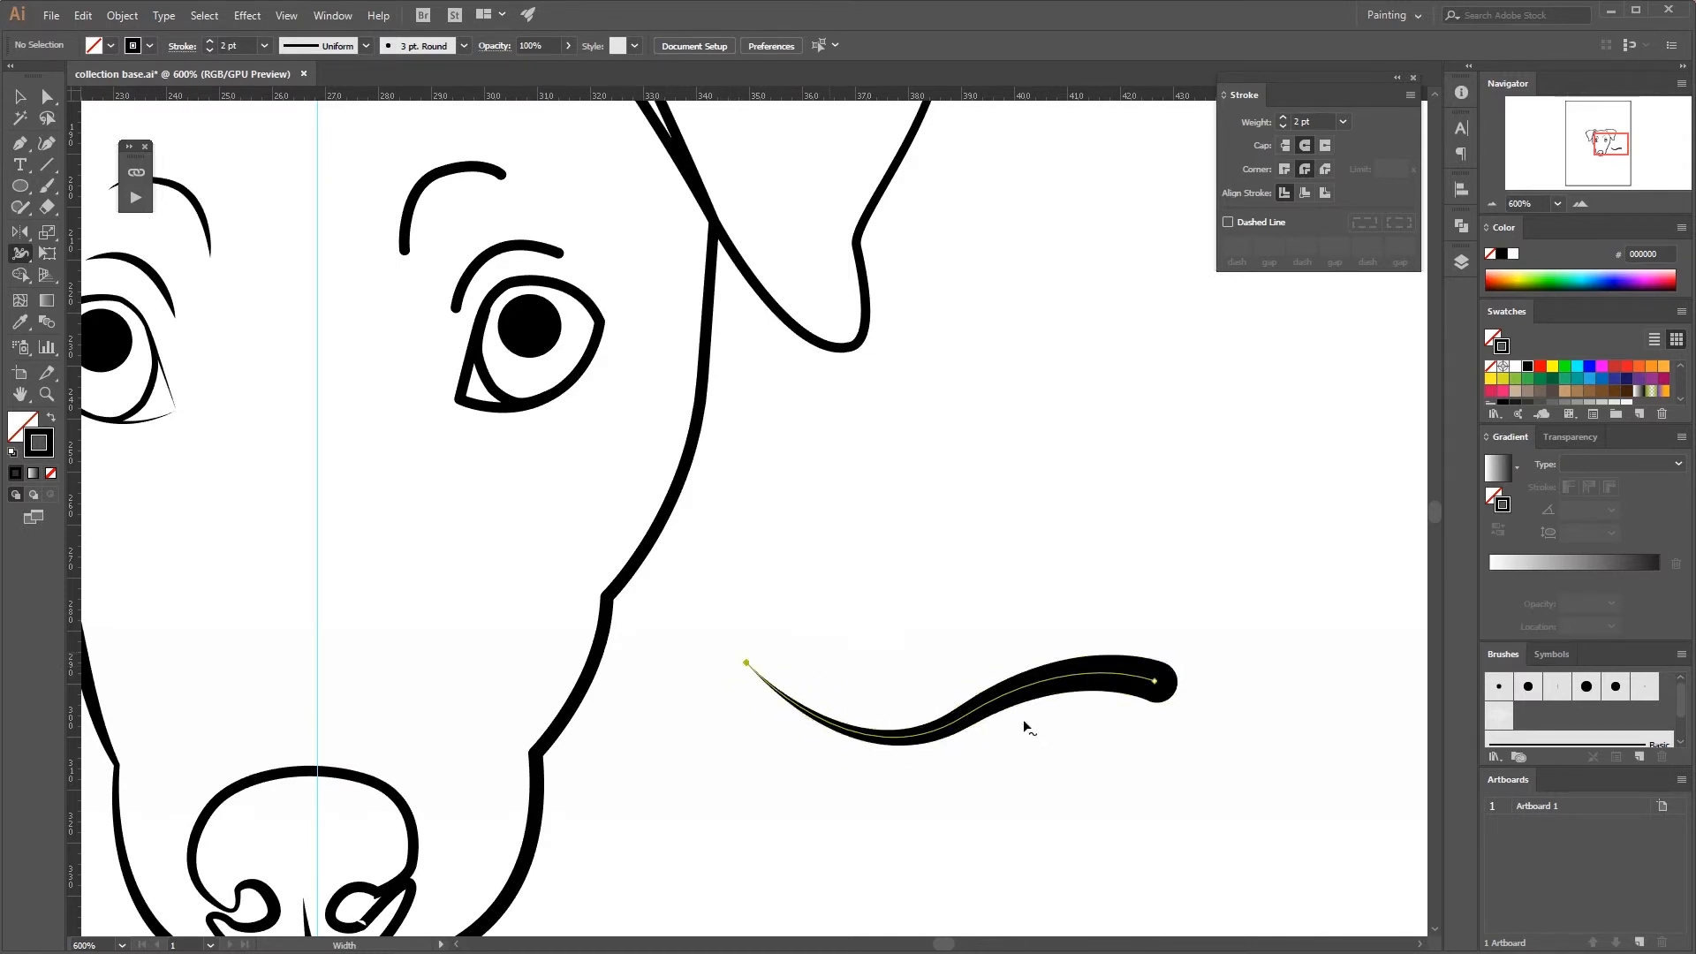
click(20, 99)
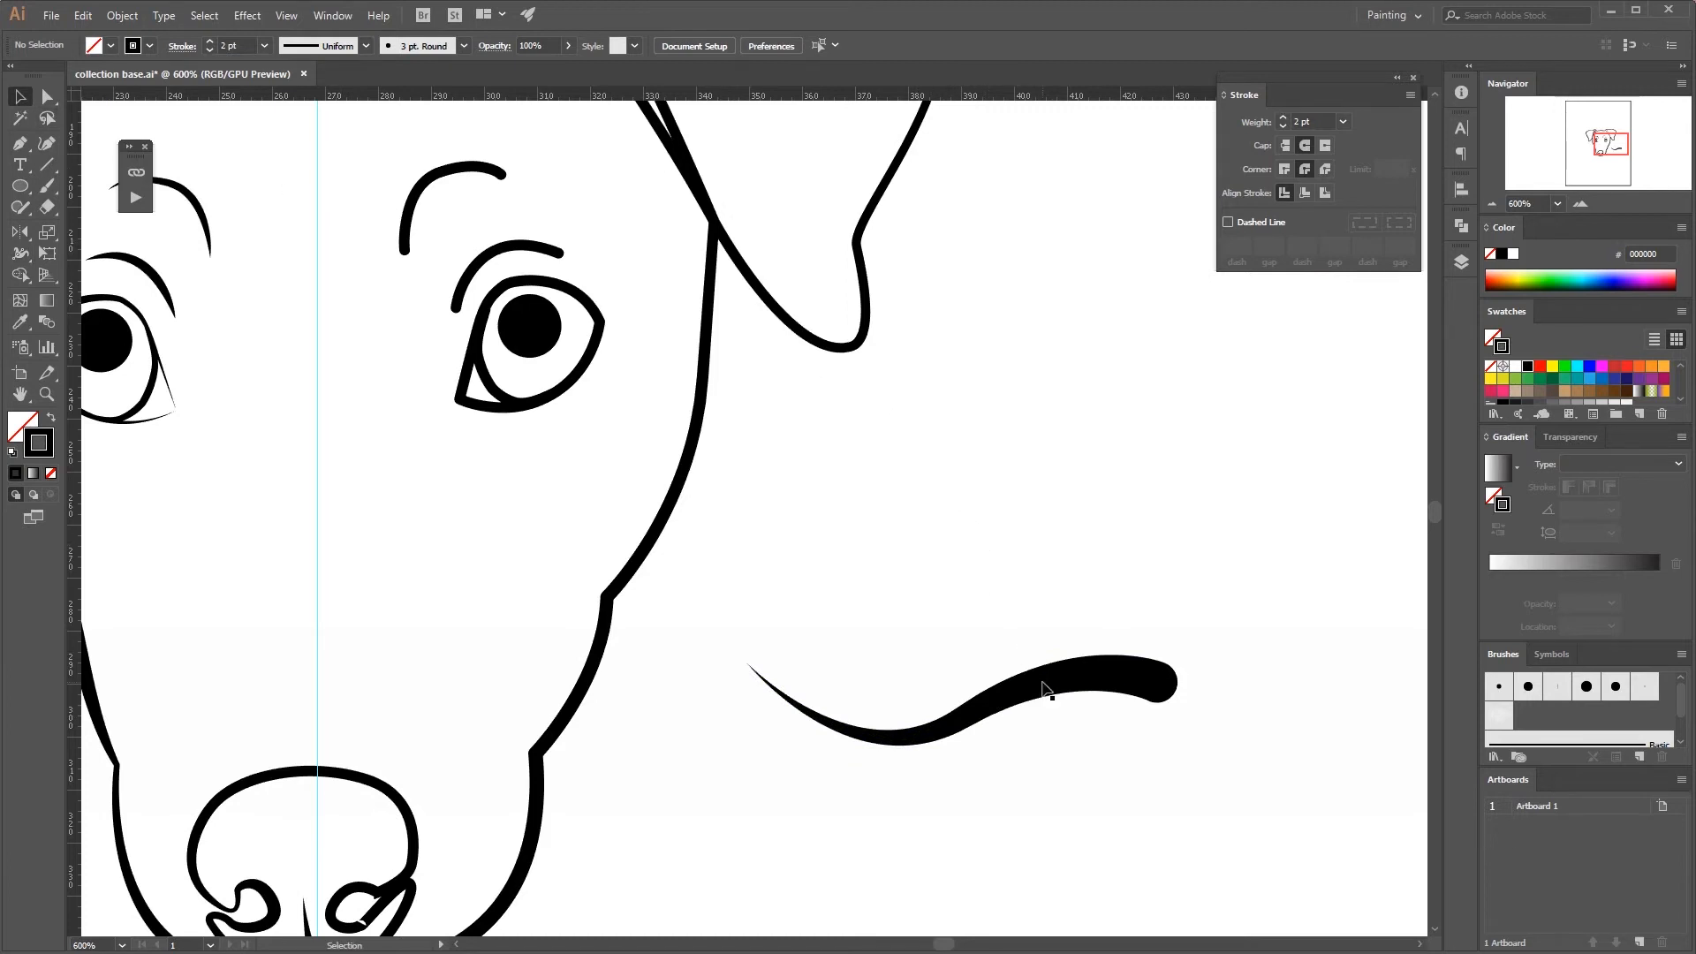
- Draw a second wavy line about 68 px wide and 16 px high above the first practice line, and deselect it
key(p)
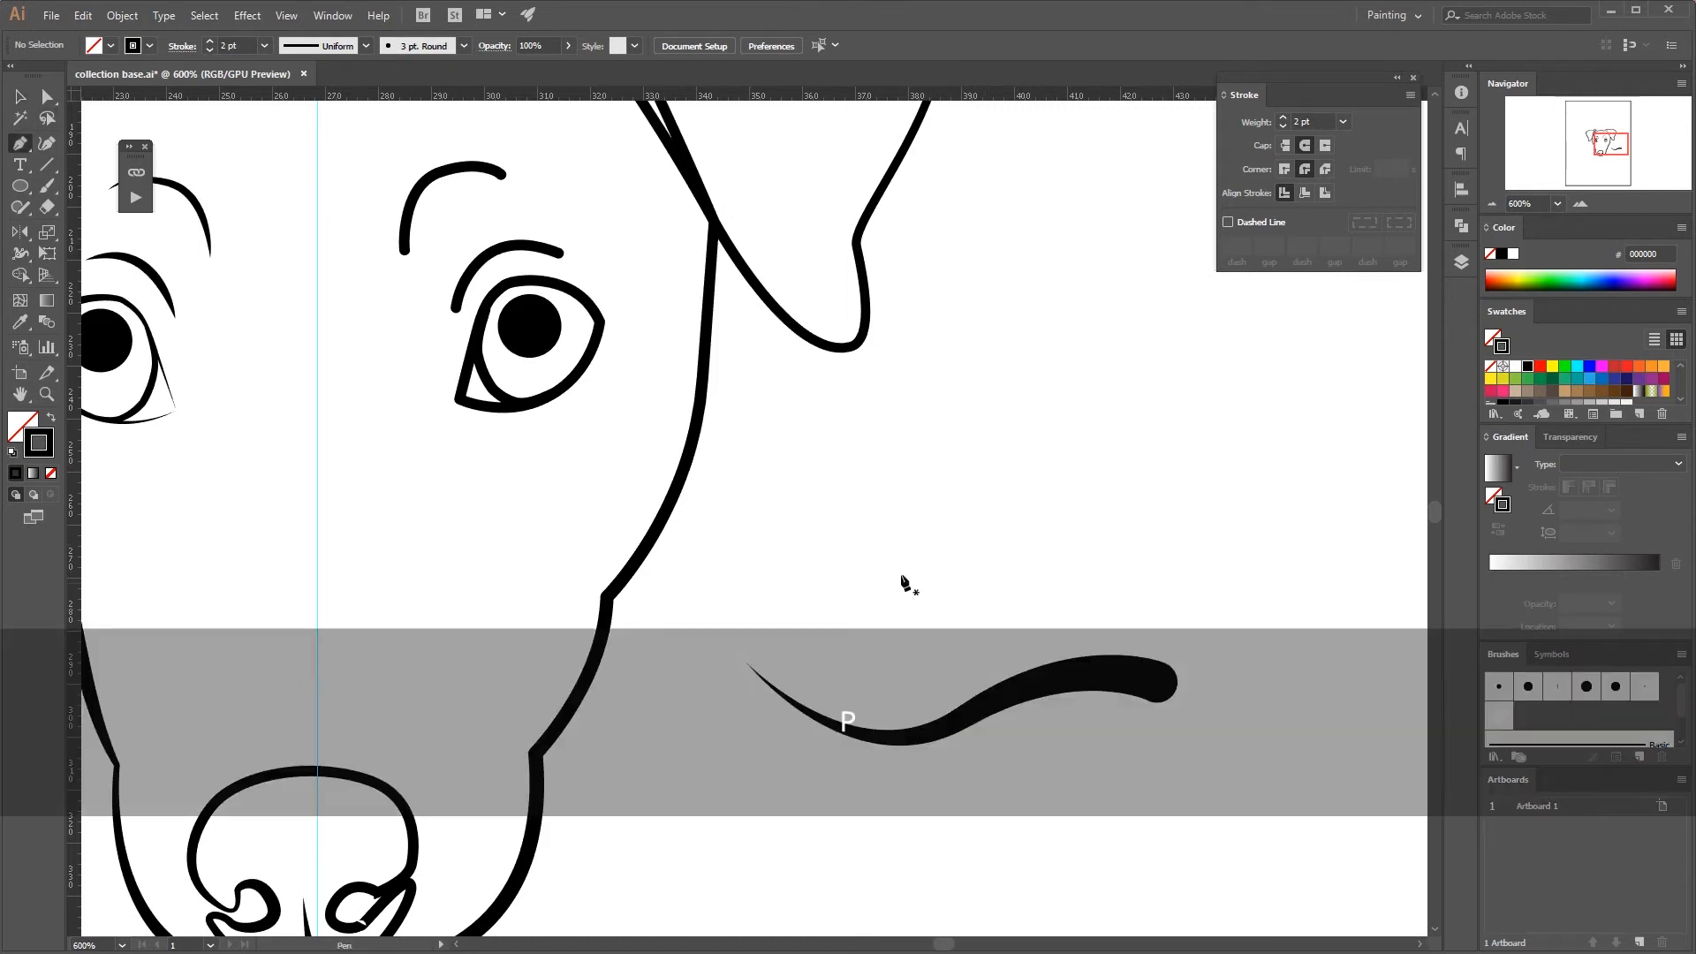
click(767, 536)
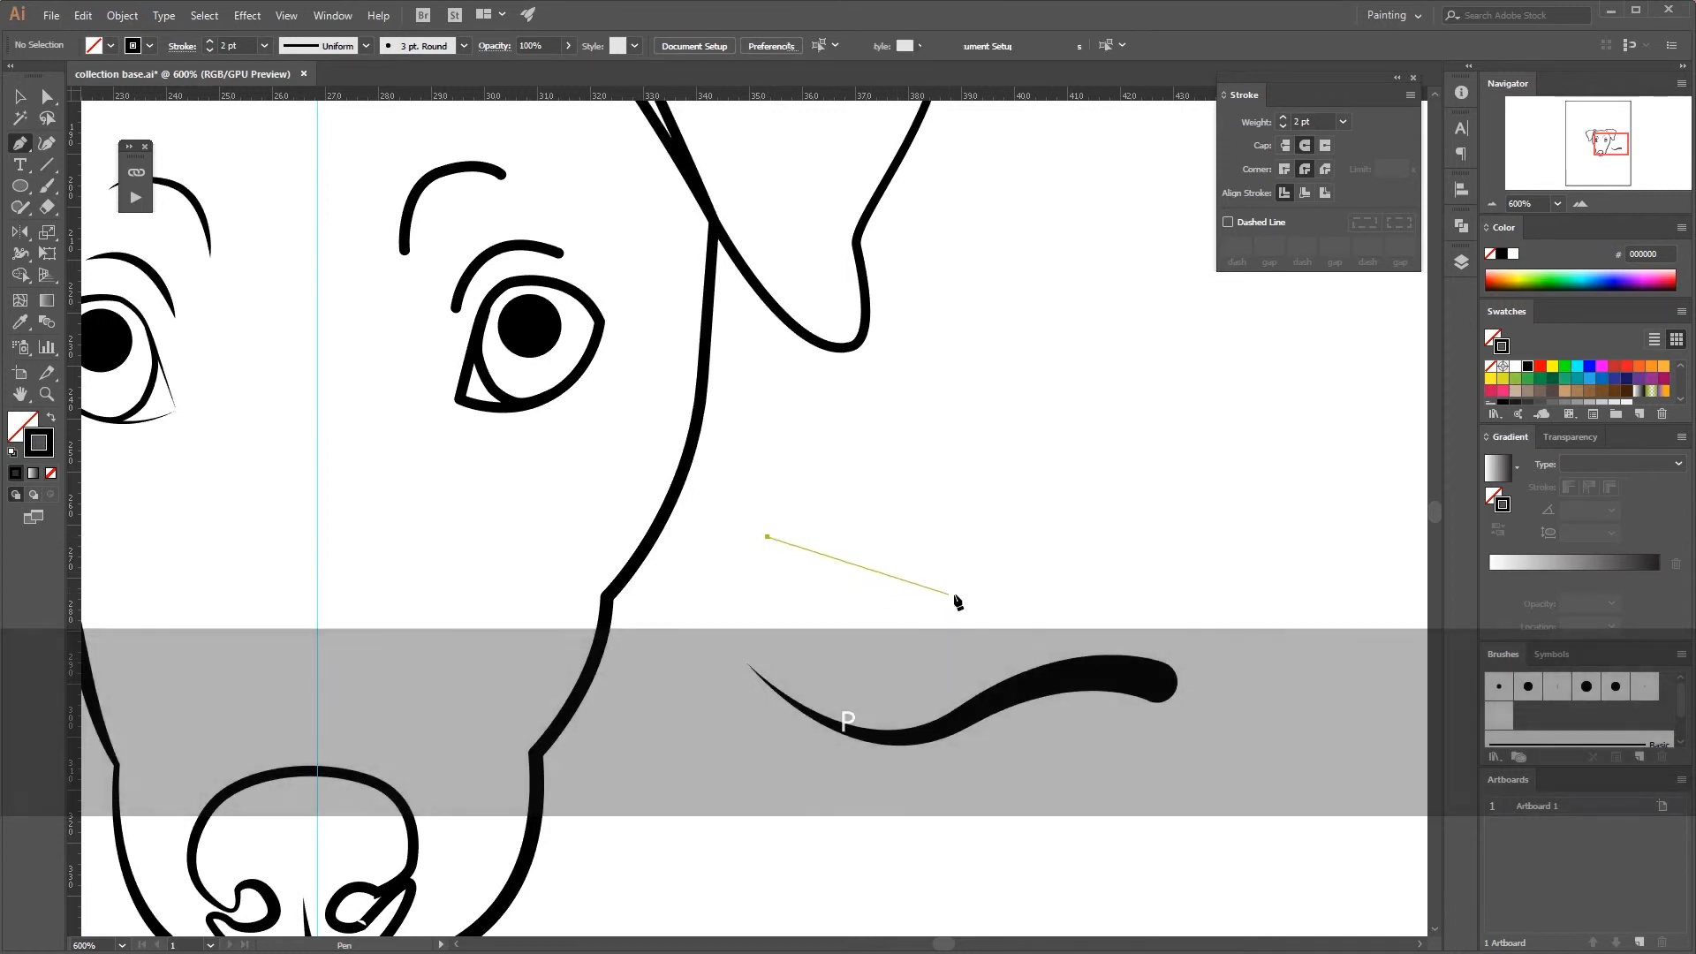
drag(942, 588, 1033, 560)
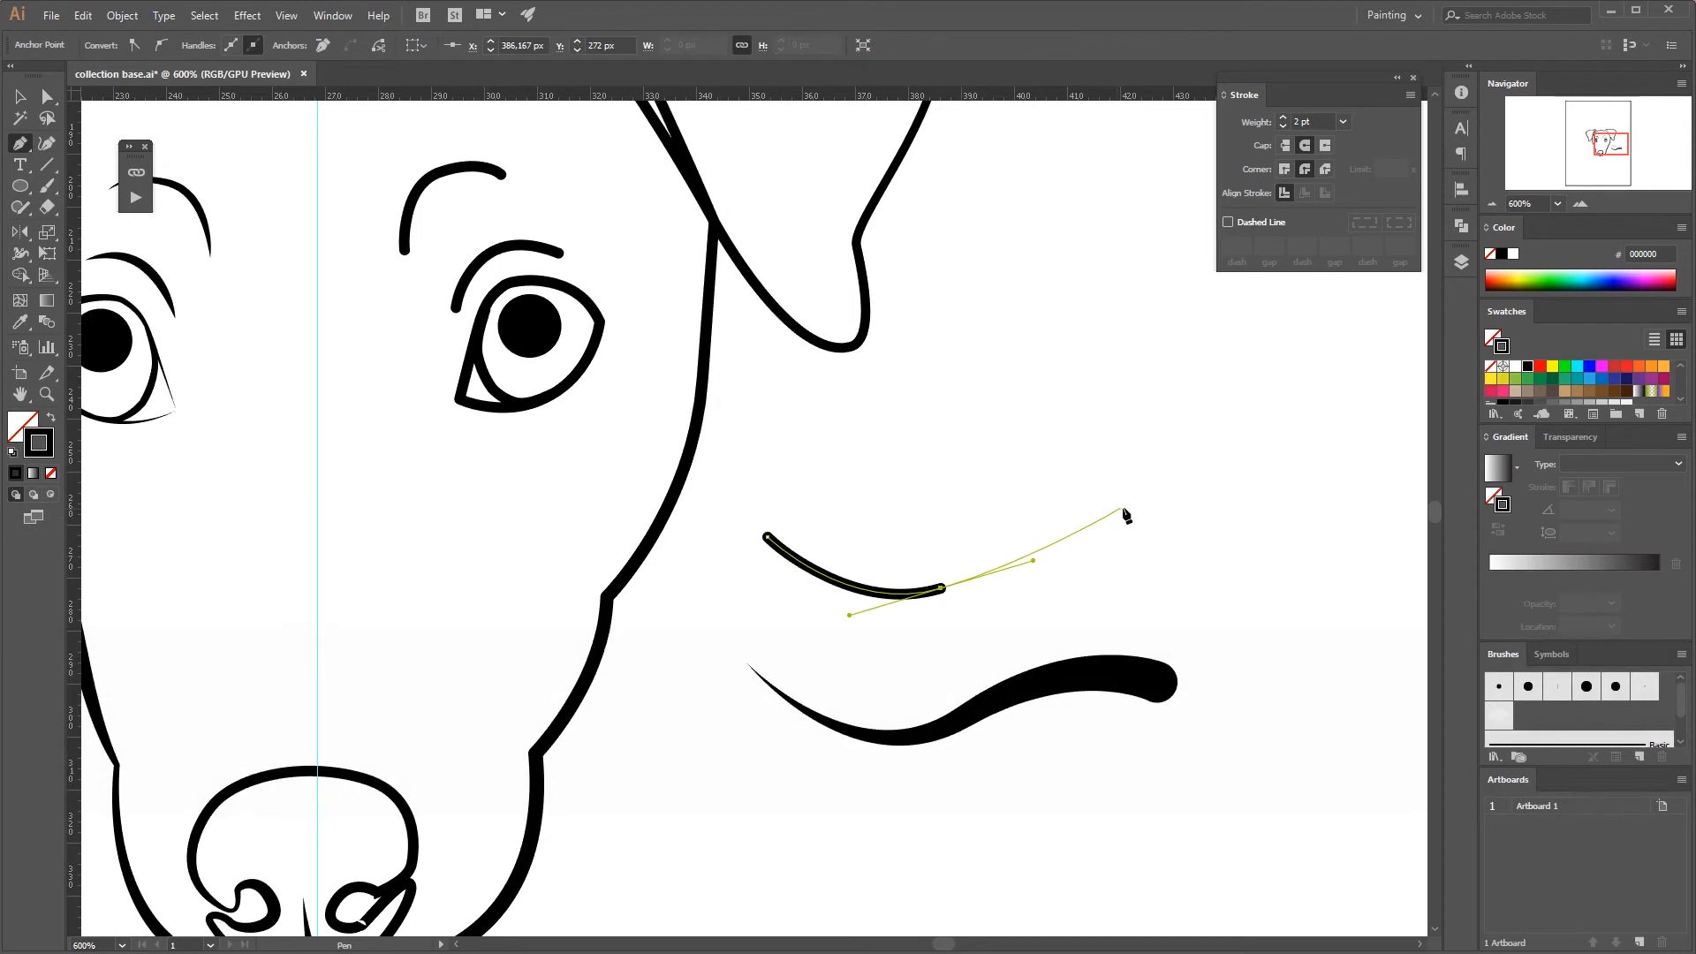
drag(1126, 507, 1240, 505)
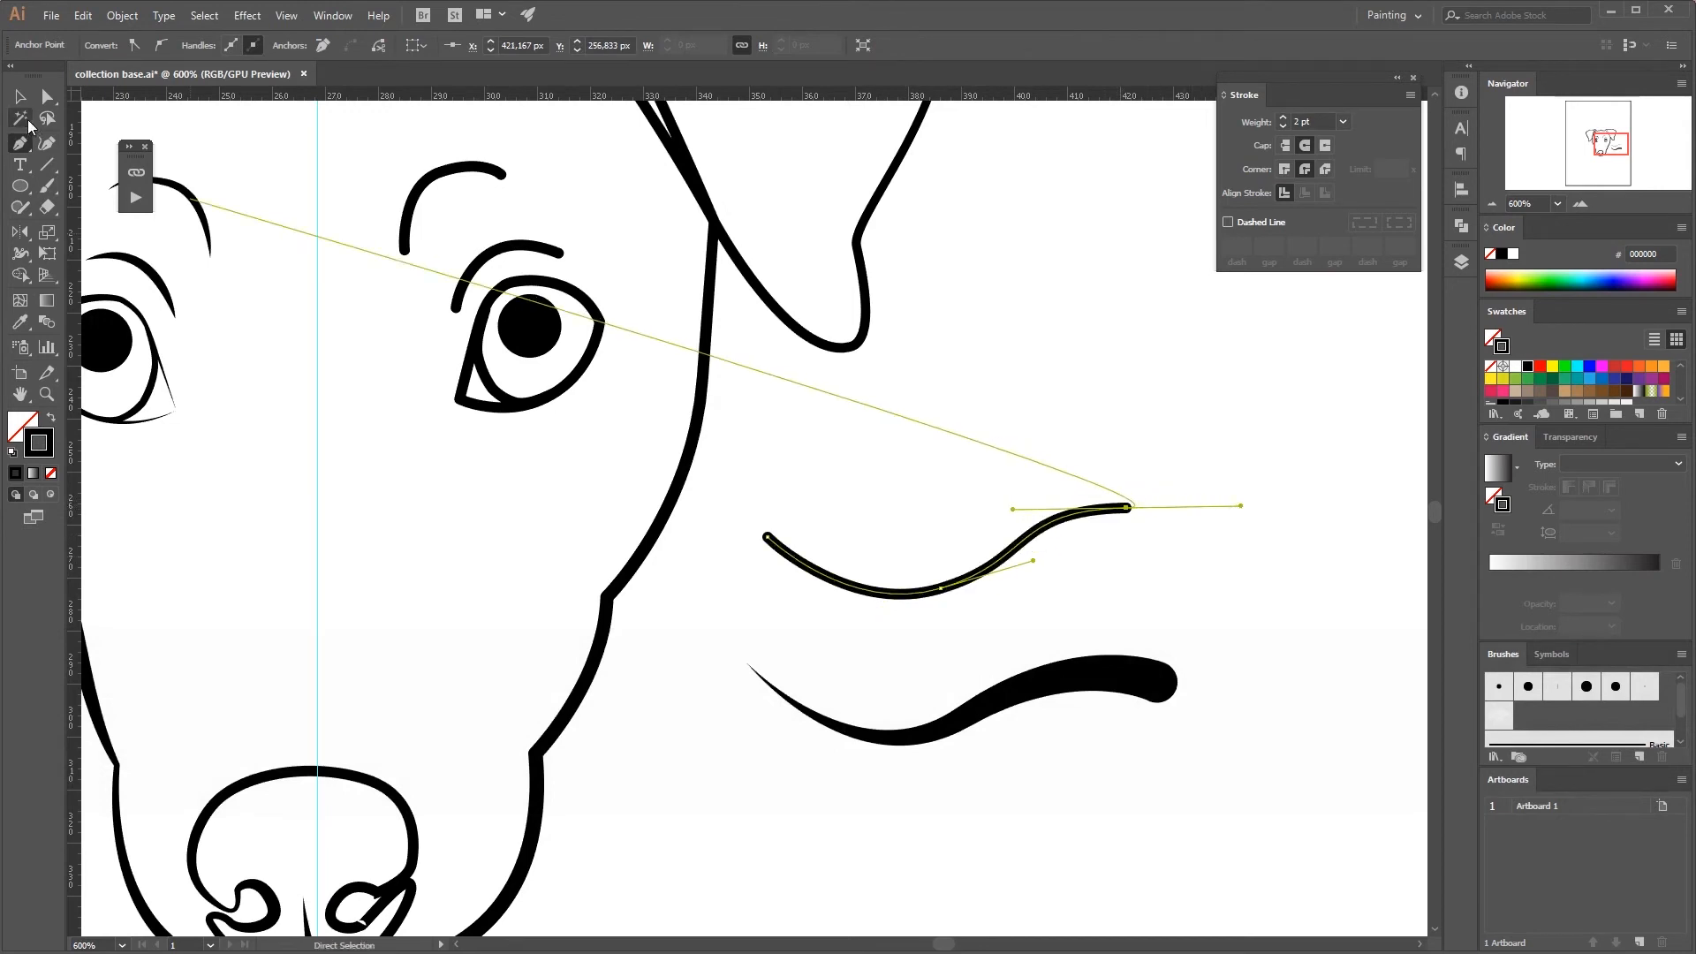
click(20, 95)
click(1060, 540)
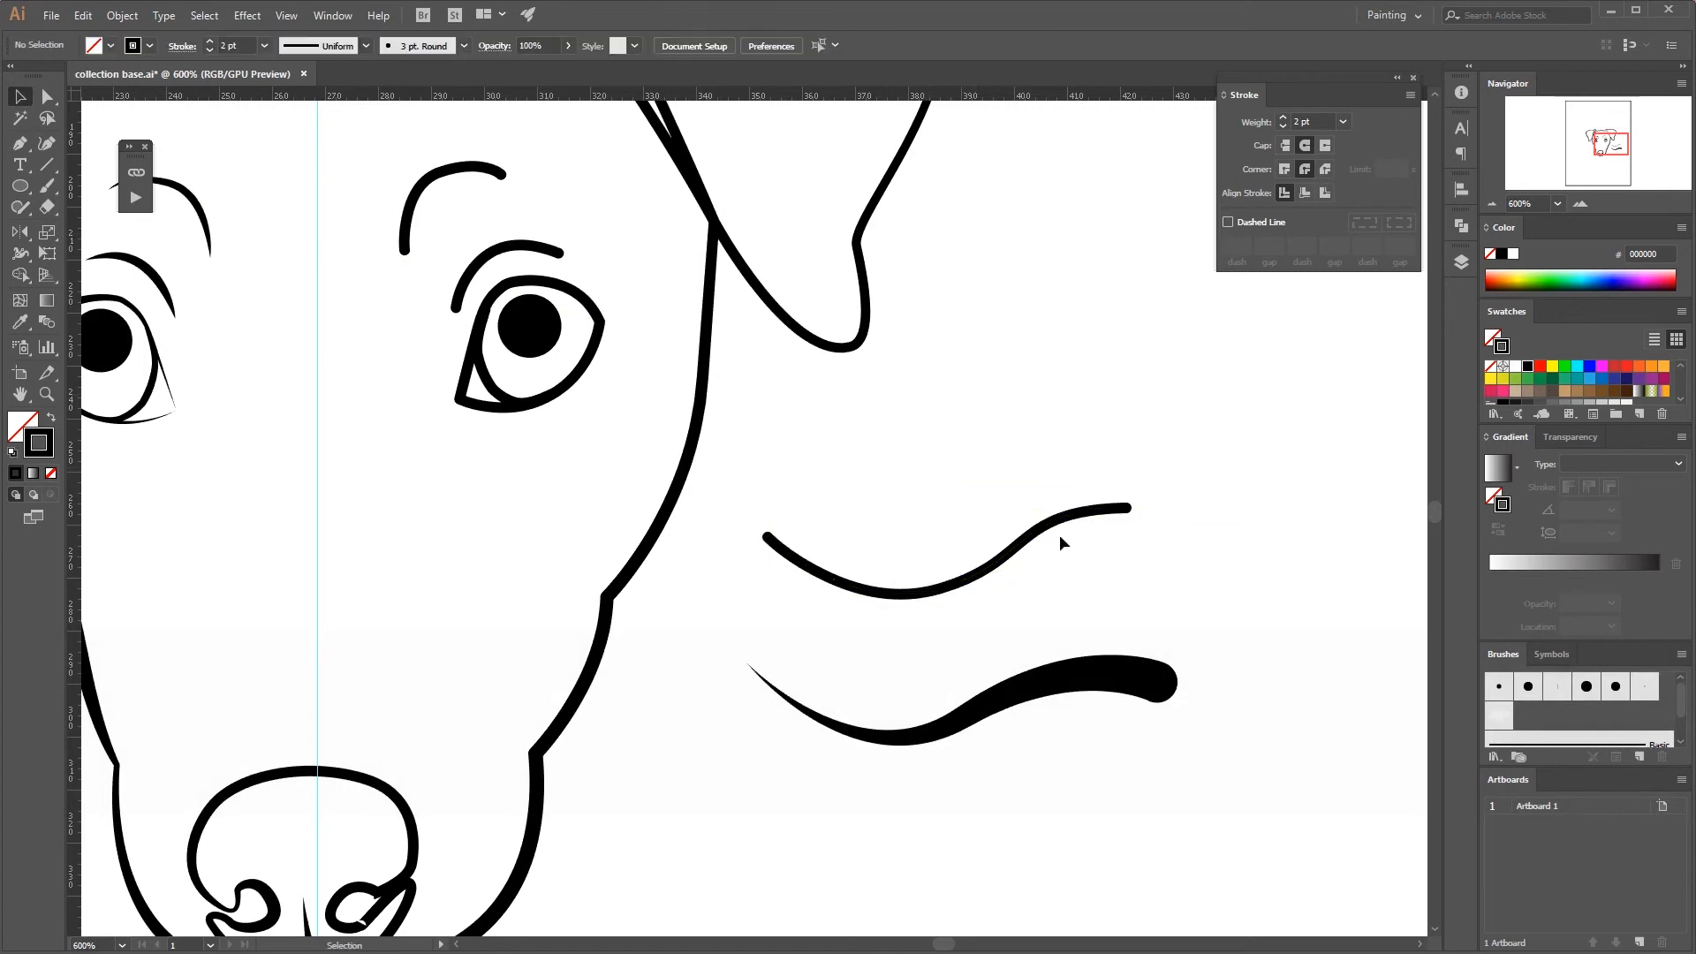
- Narrow the upper practice line to a hairline at its middle anchor point with the Width tool
click(1016, 557)
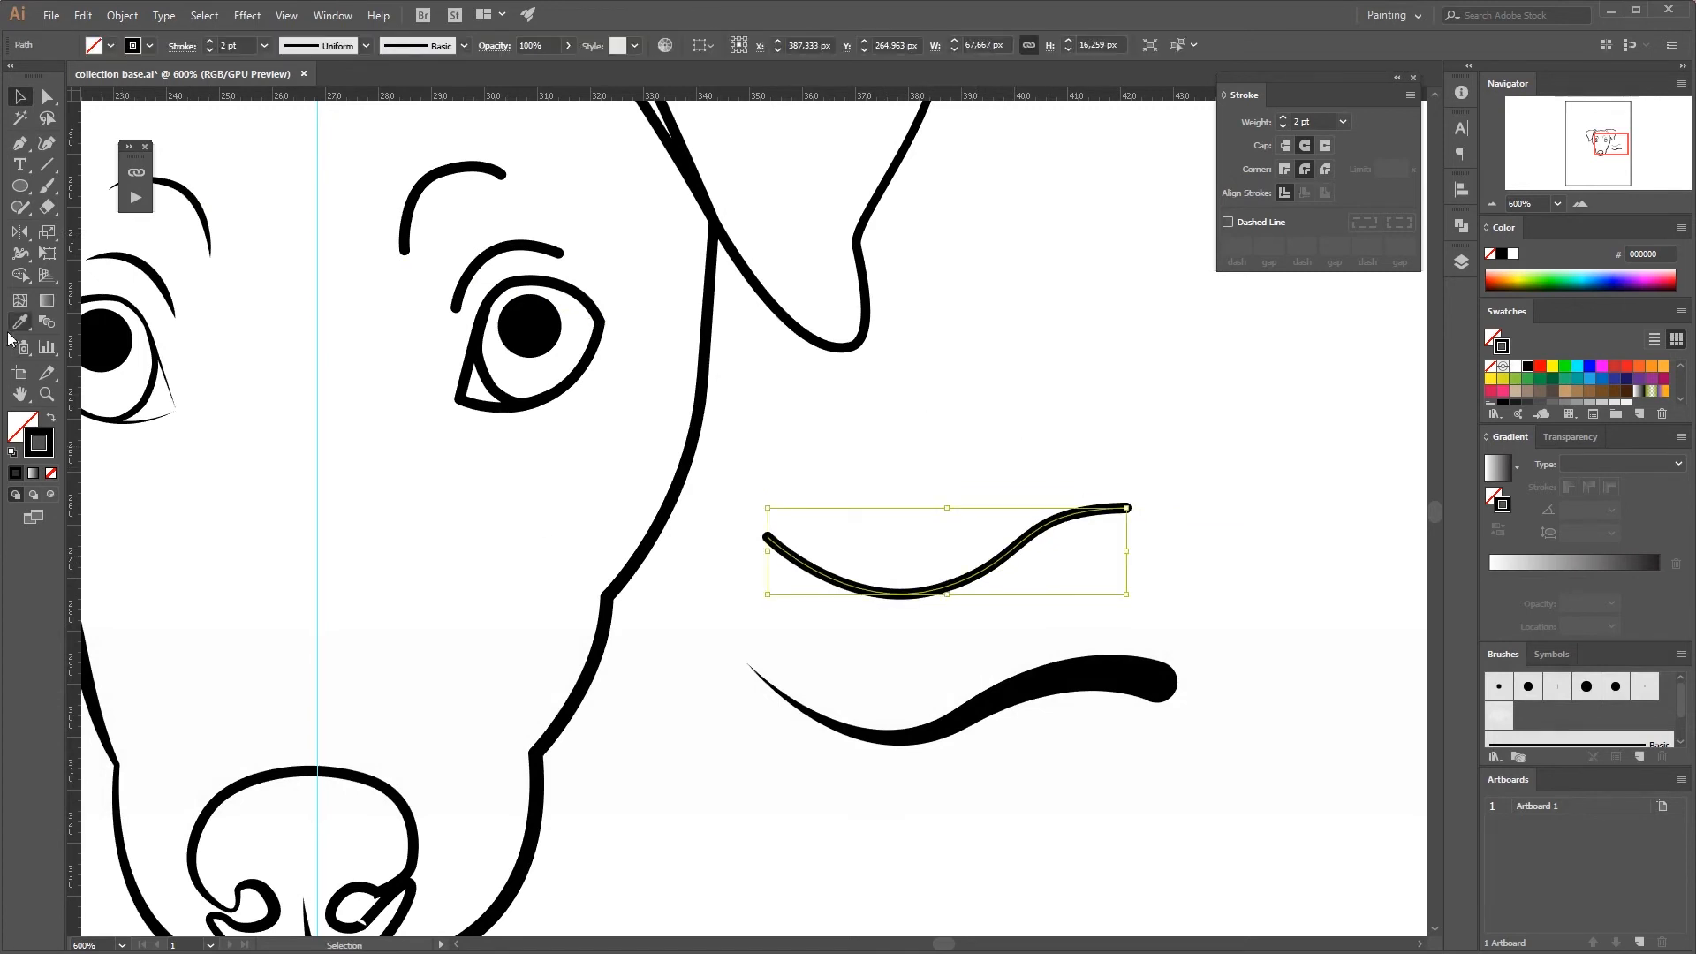
click(21, 256)
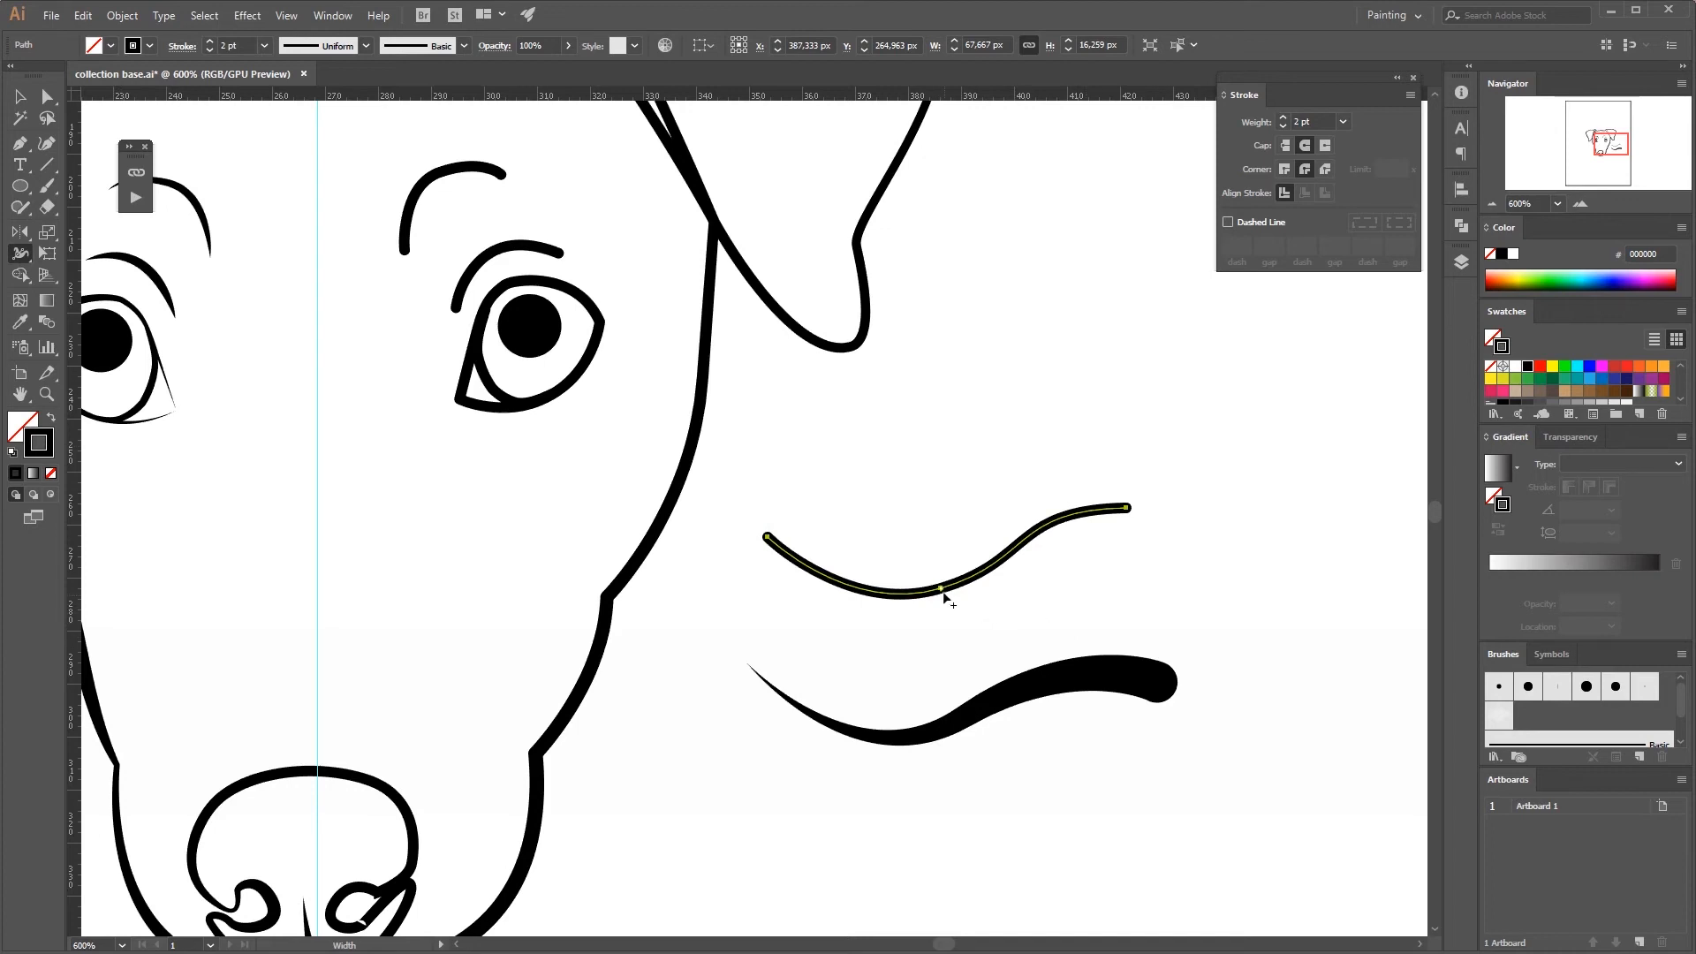
drag(942, 589, 941, 589)
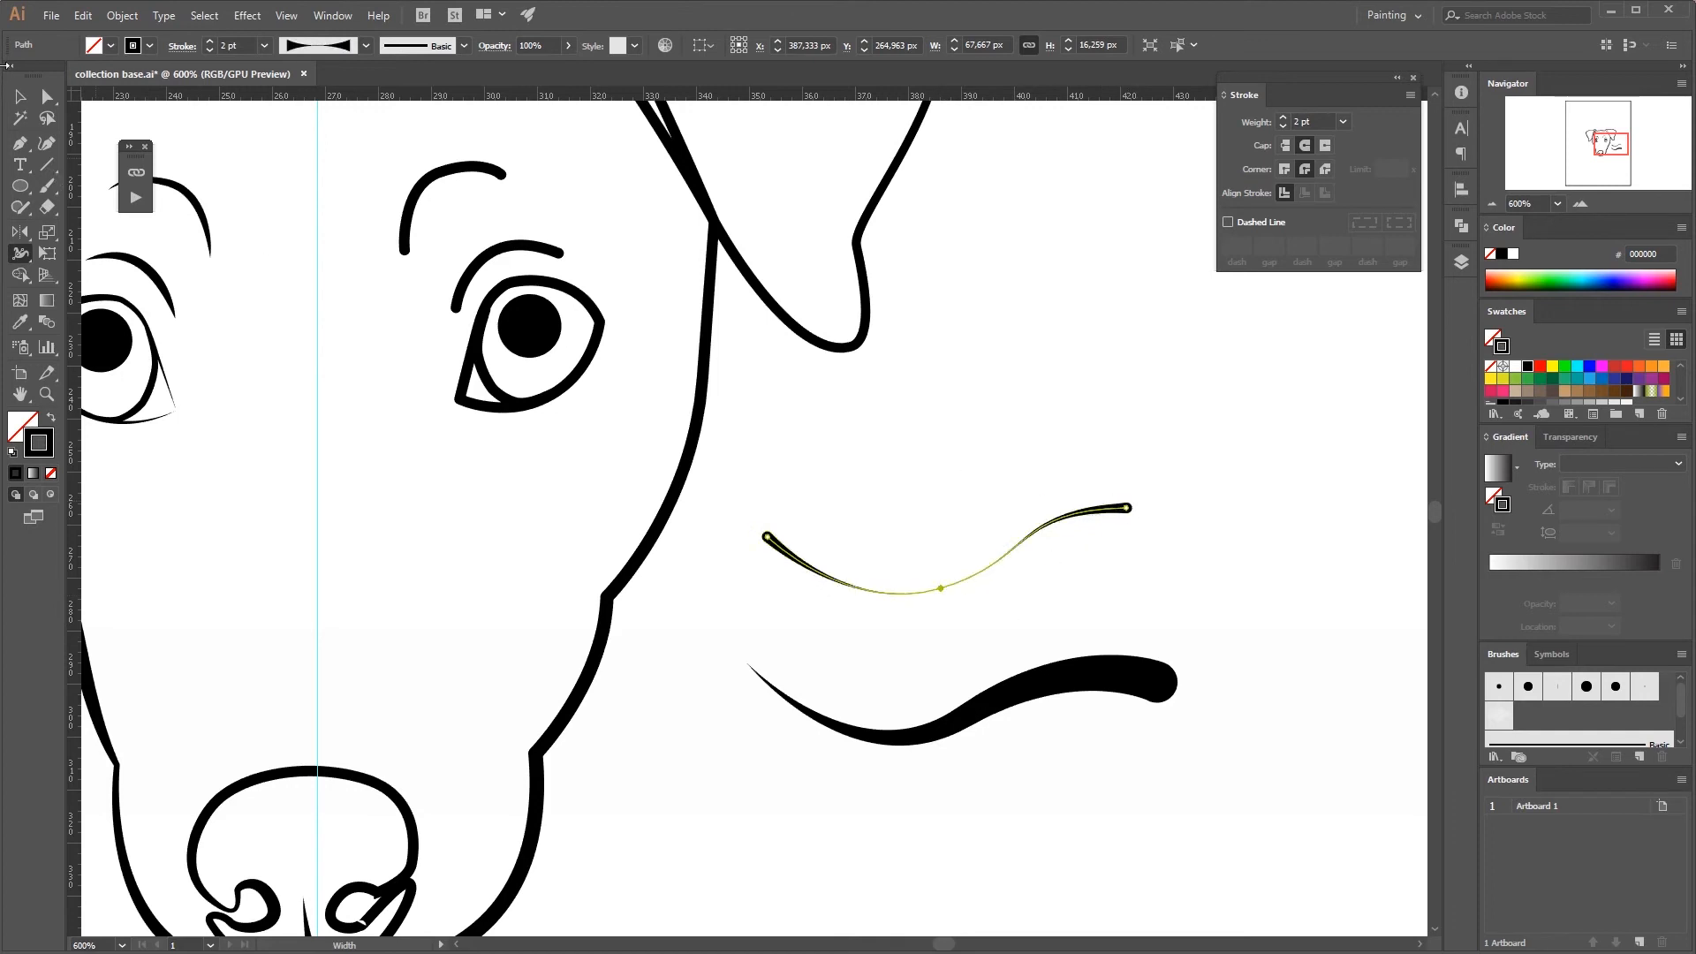
click(20, 96)
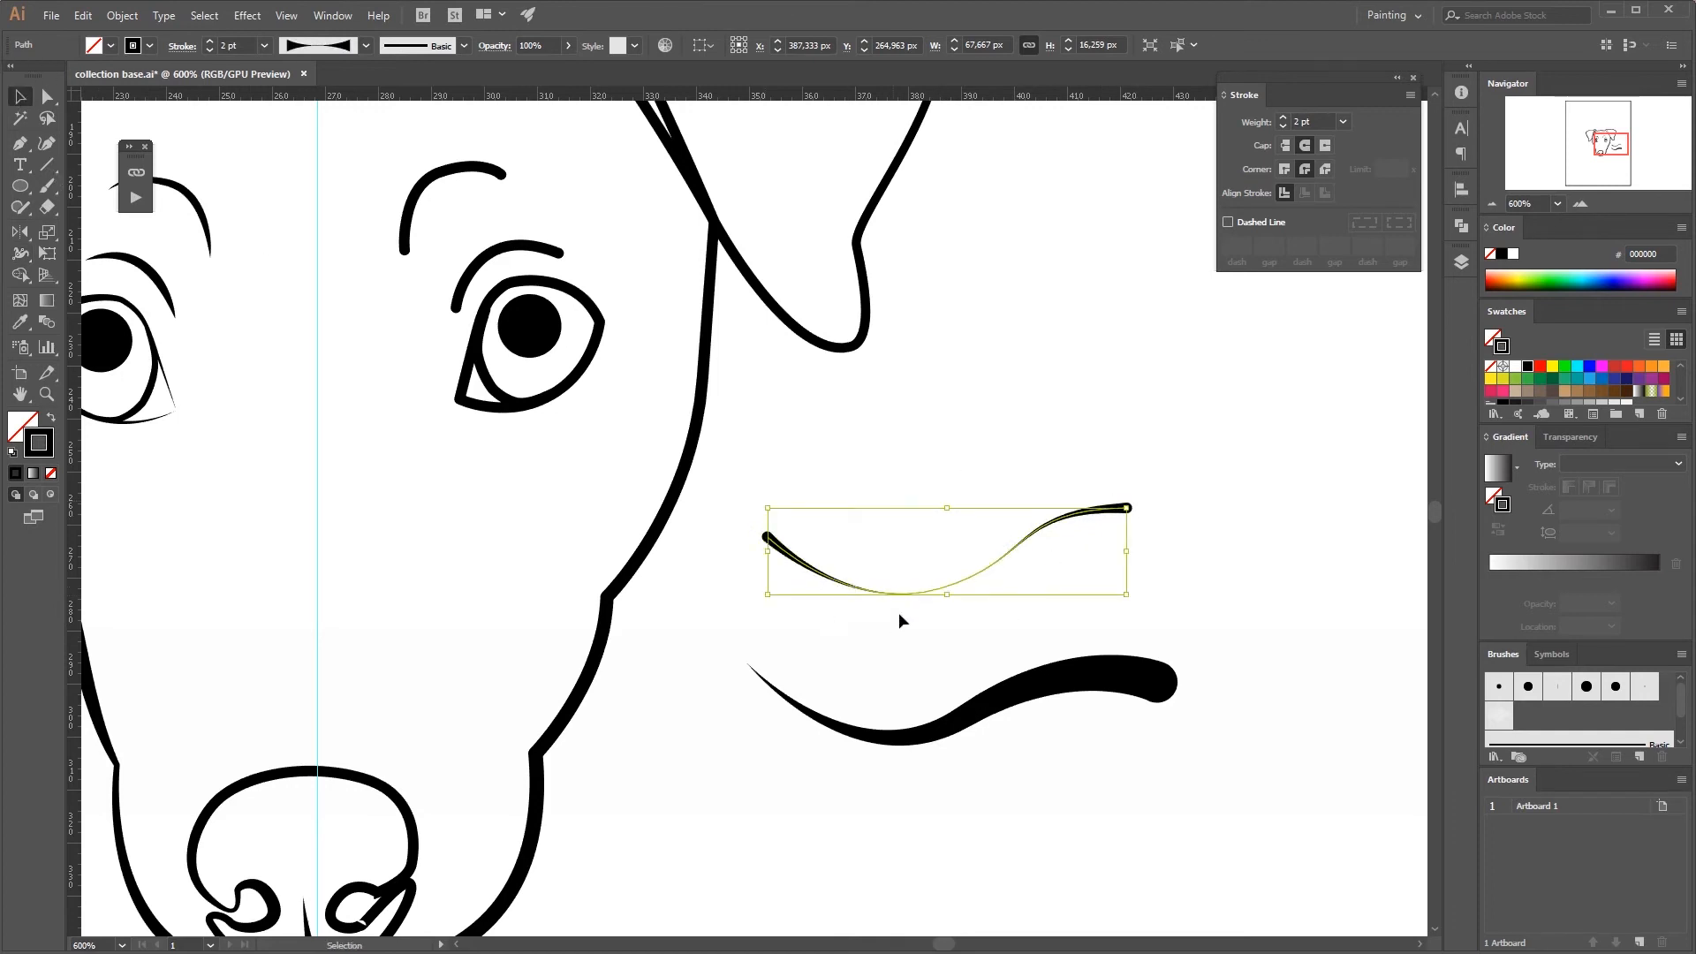
- Move the upper practice line down closer to the thick one and deselect it
click(1040, 558)
drag(1087, 521, 1098, 560)
click(1088, 443)
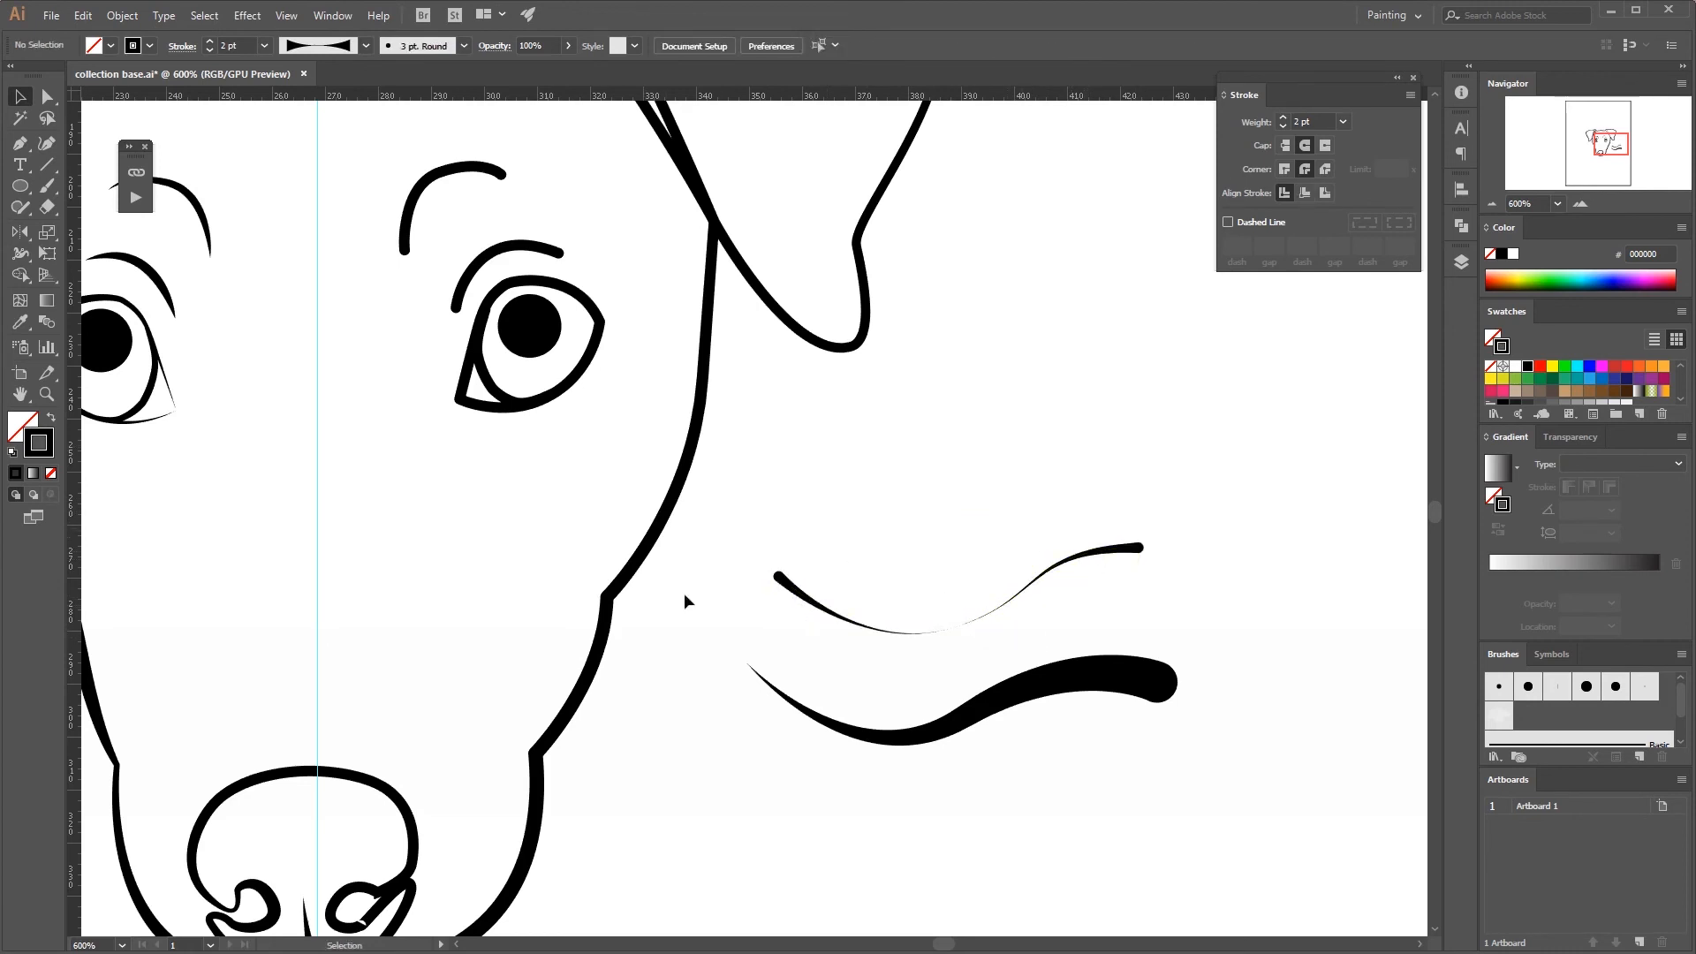
- Give the upper practice line a miter corner join and butt caps, and deselect it
drag(1146, 608, 1147, 610)
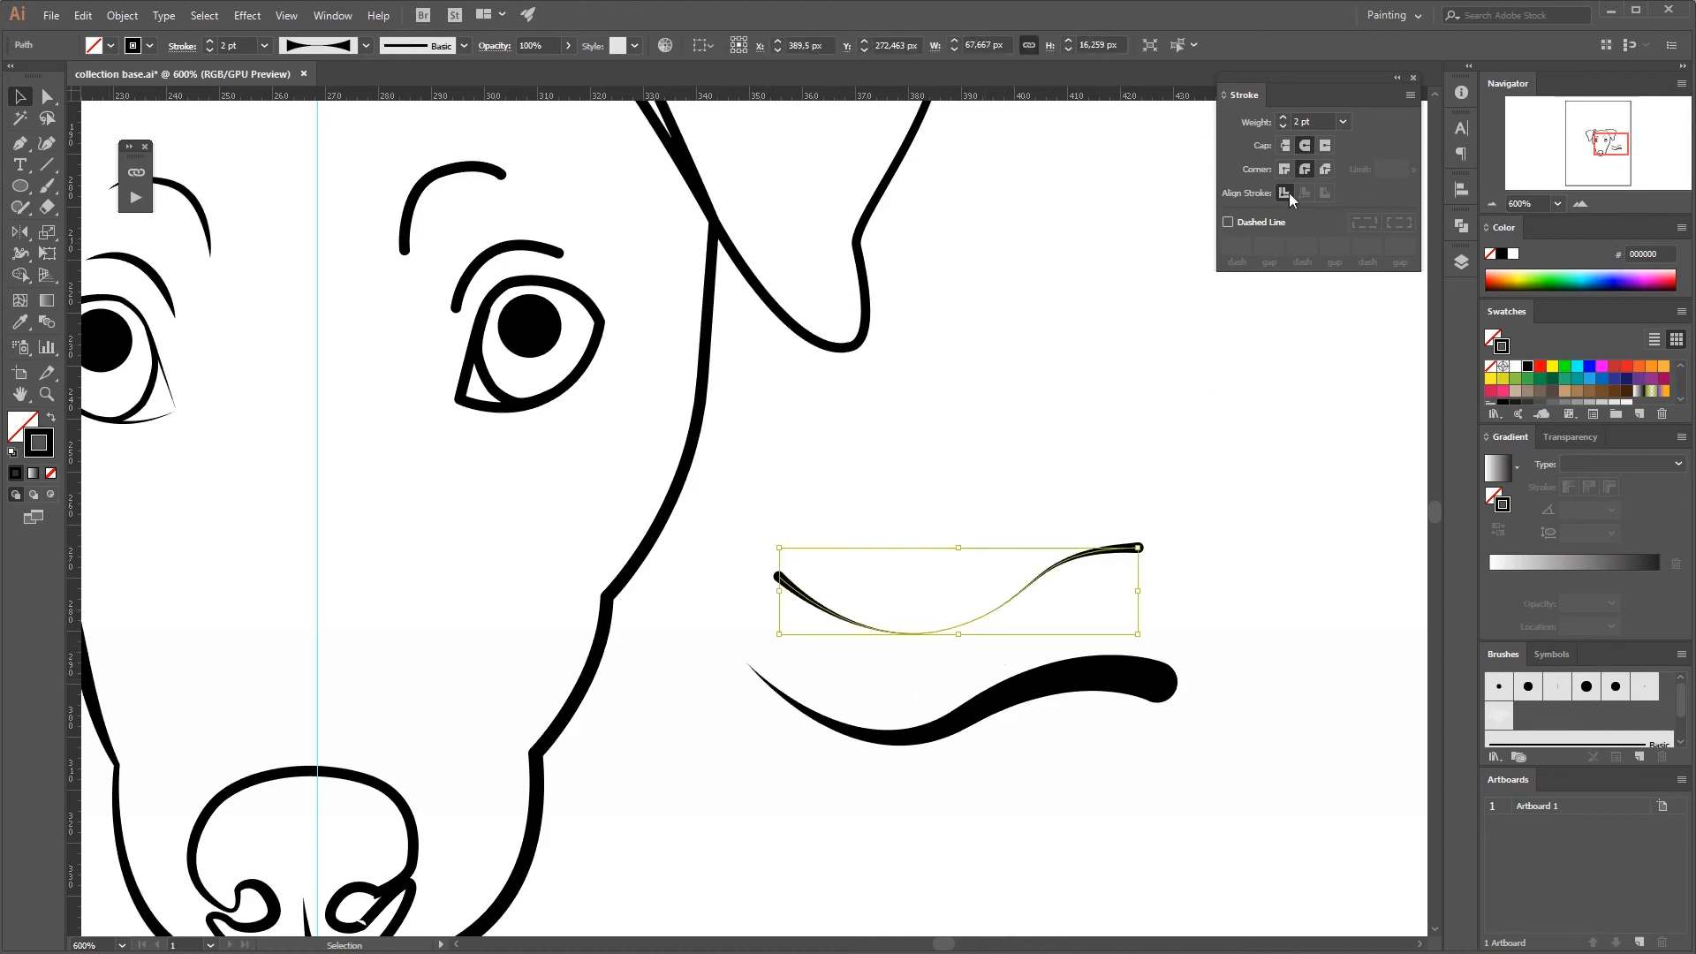
click(1284, 165)
click(1285, 147)
click(1178, 522)
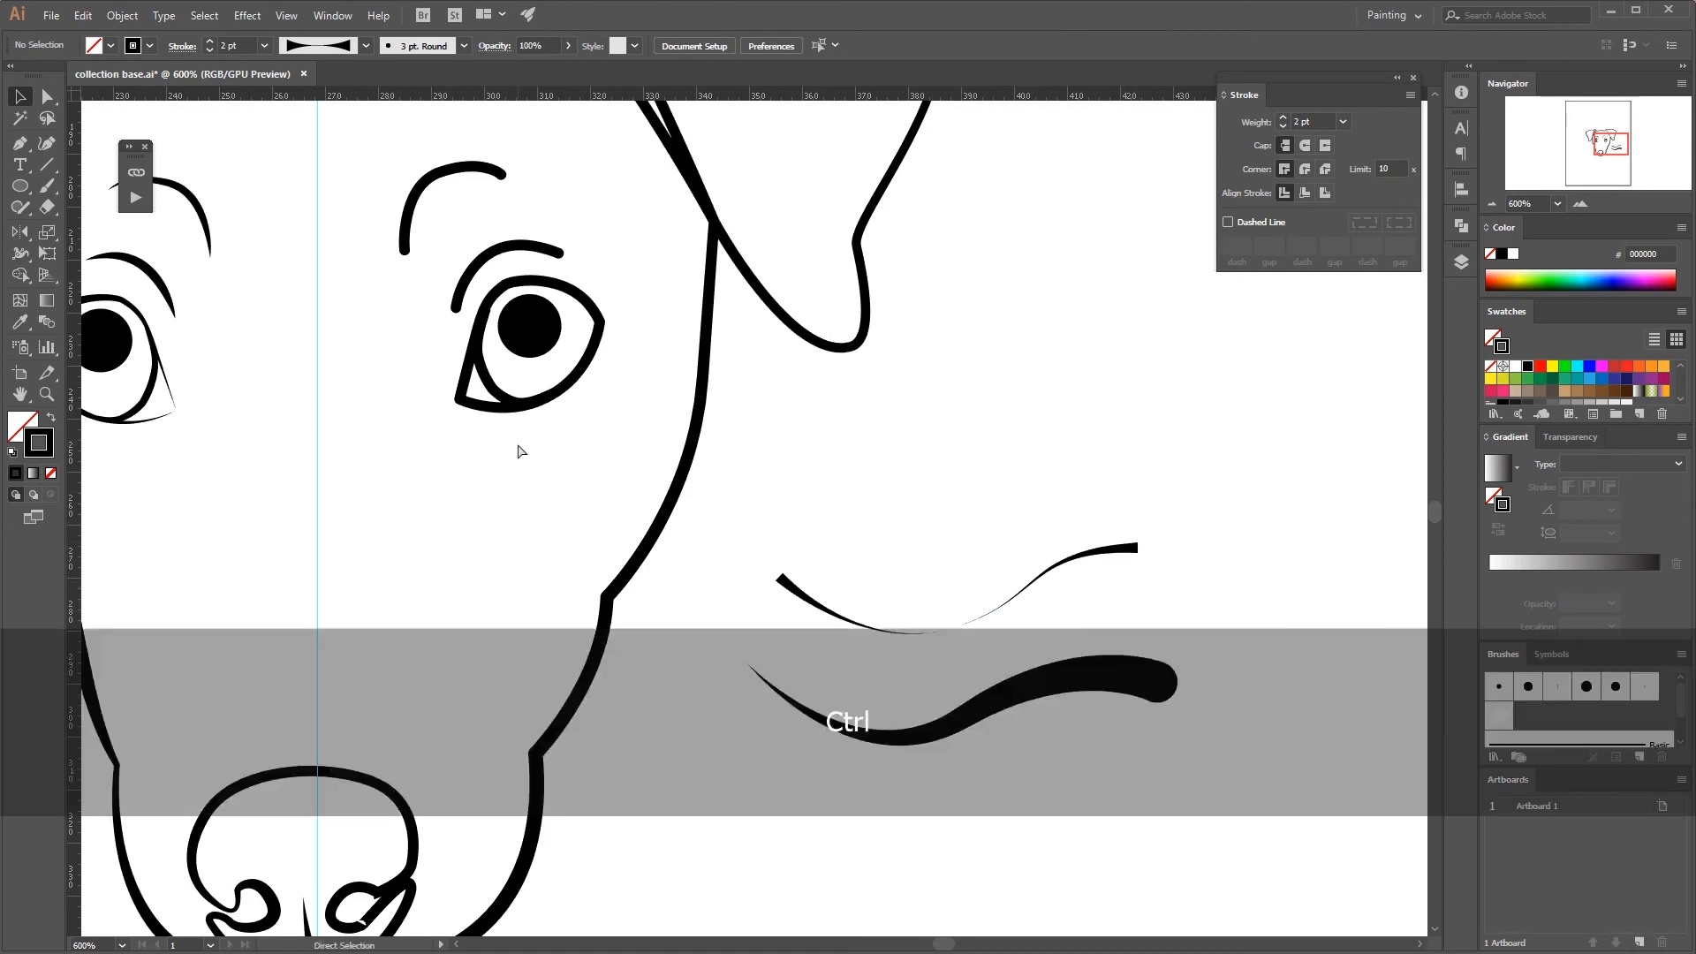
key(ctrl+minus)
key(space)
drag(720, 526, 931, 552)
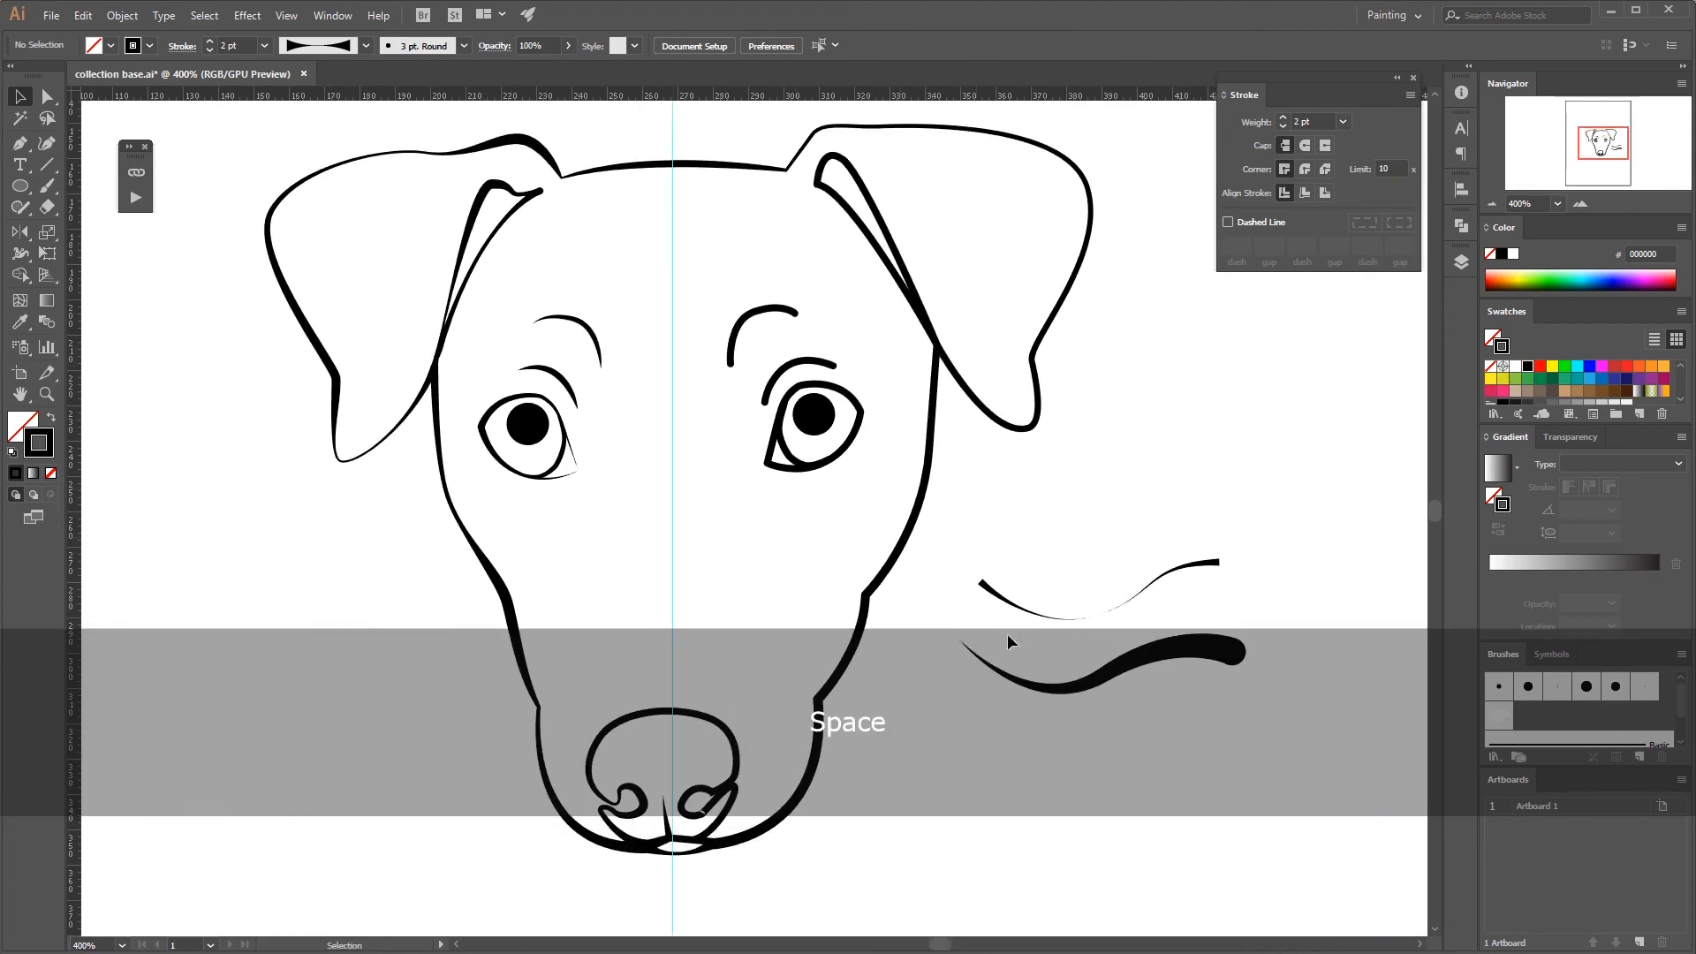